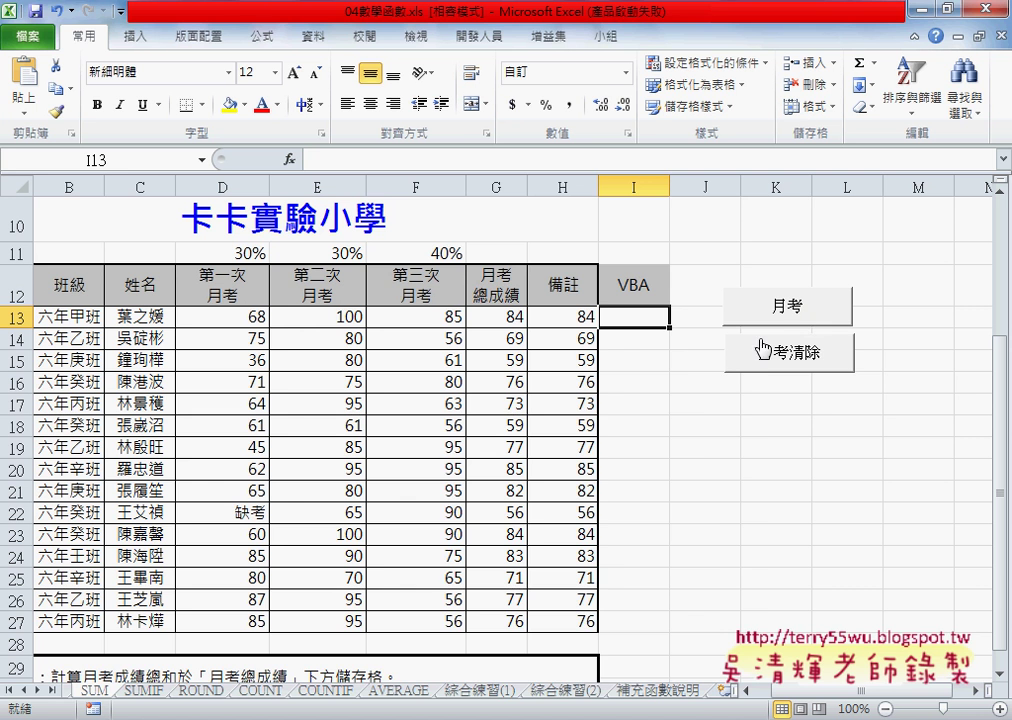
# For cell I13, choose the user-defined 月考函數 function in Insert Function.
pyautogui.click(289, 160)
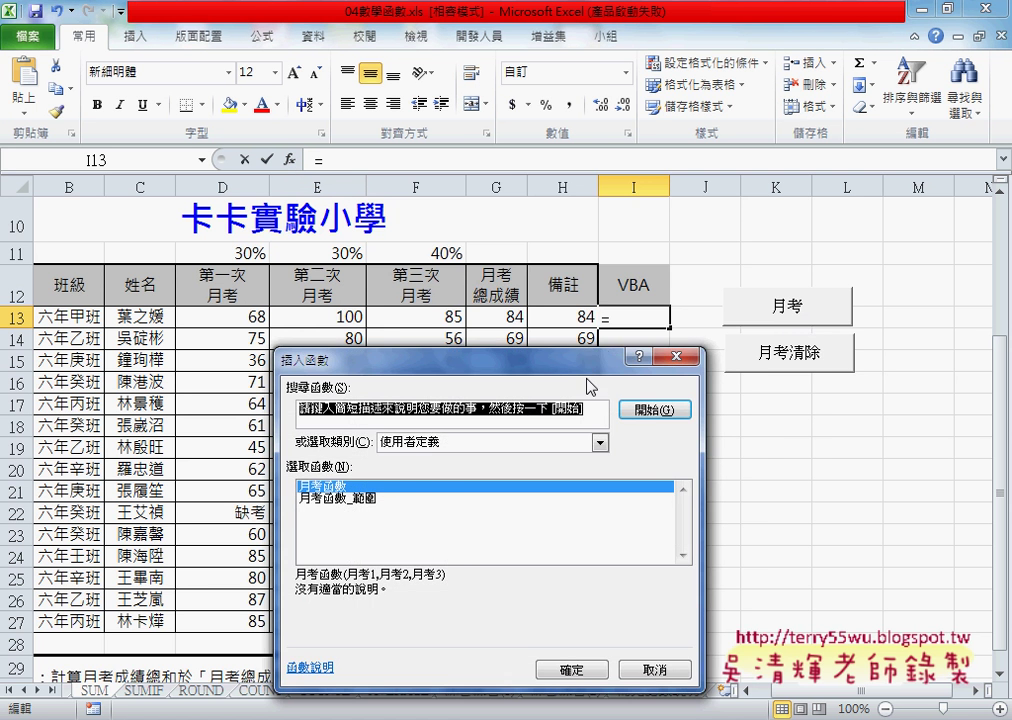
pyautogui.moveTo(520, 357); pyautogui.dragTo(470, 191)
pyautogui.click(633, 272)
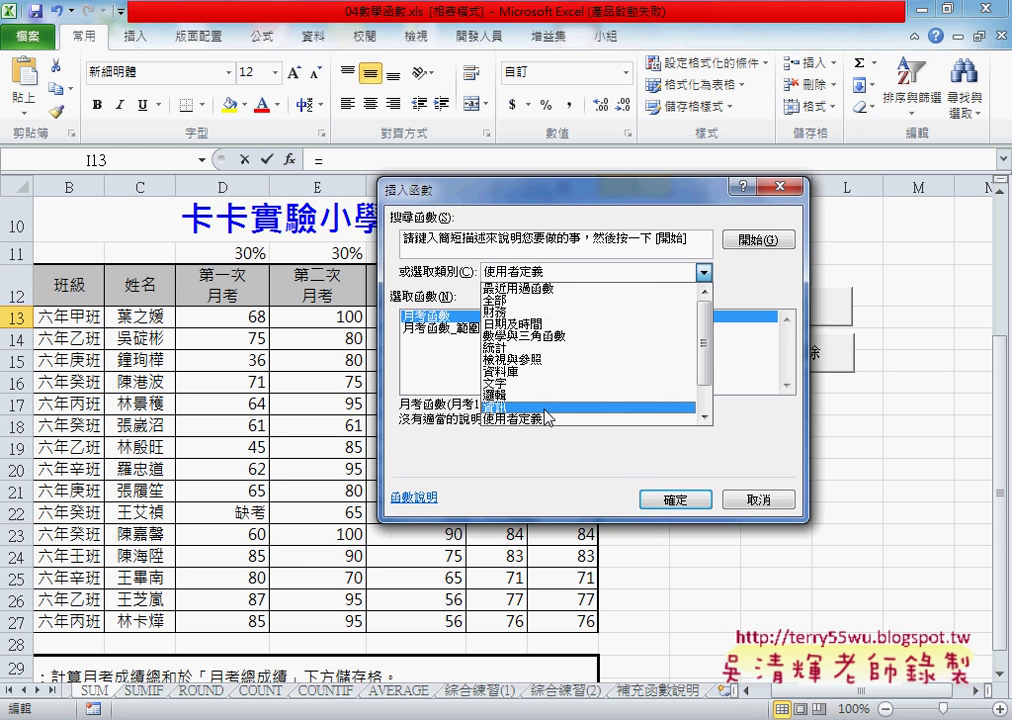
pyautogui.click(605, 205)
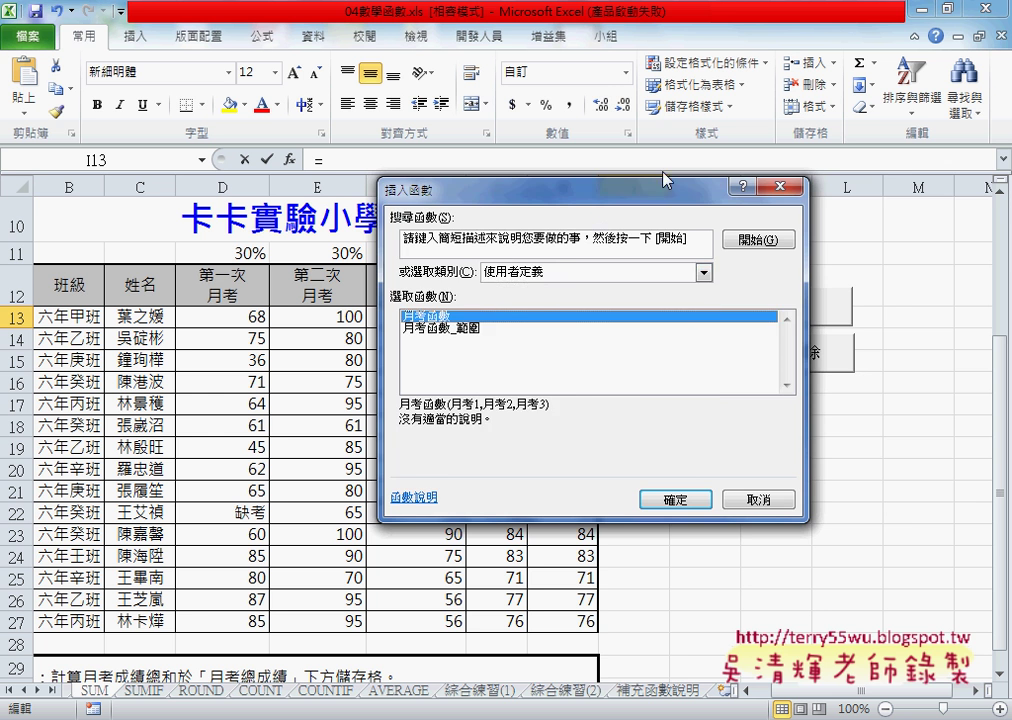
pyautogui.moveTo(639, 195); pyautogui.dragTo(893, 152)
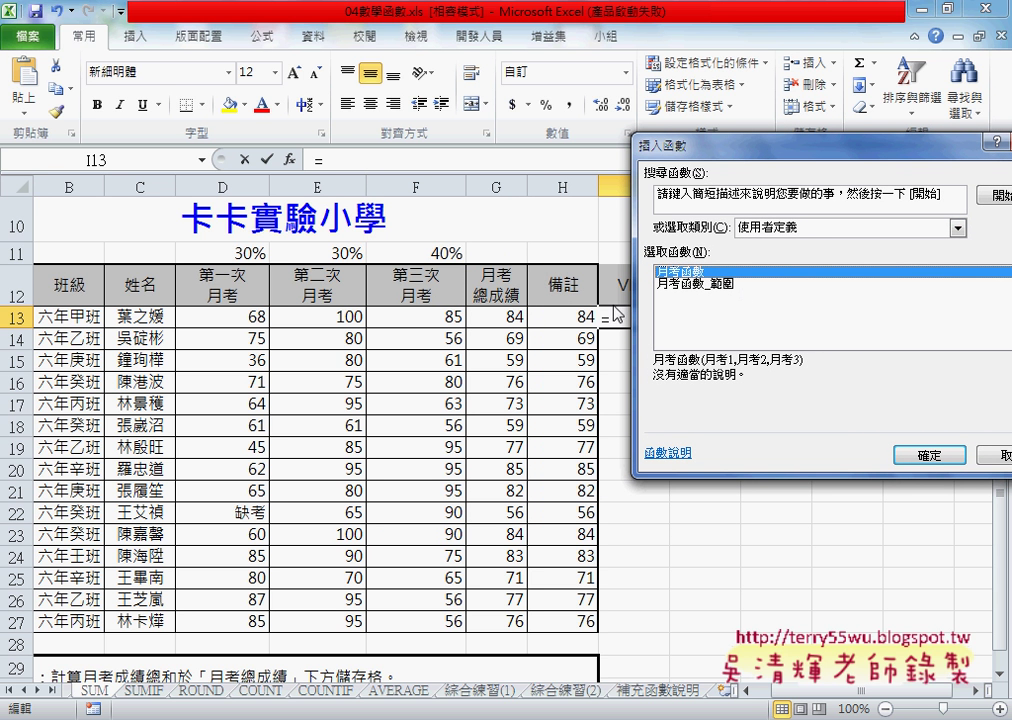
pyautogui.click(700, 285)
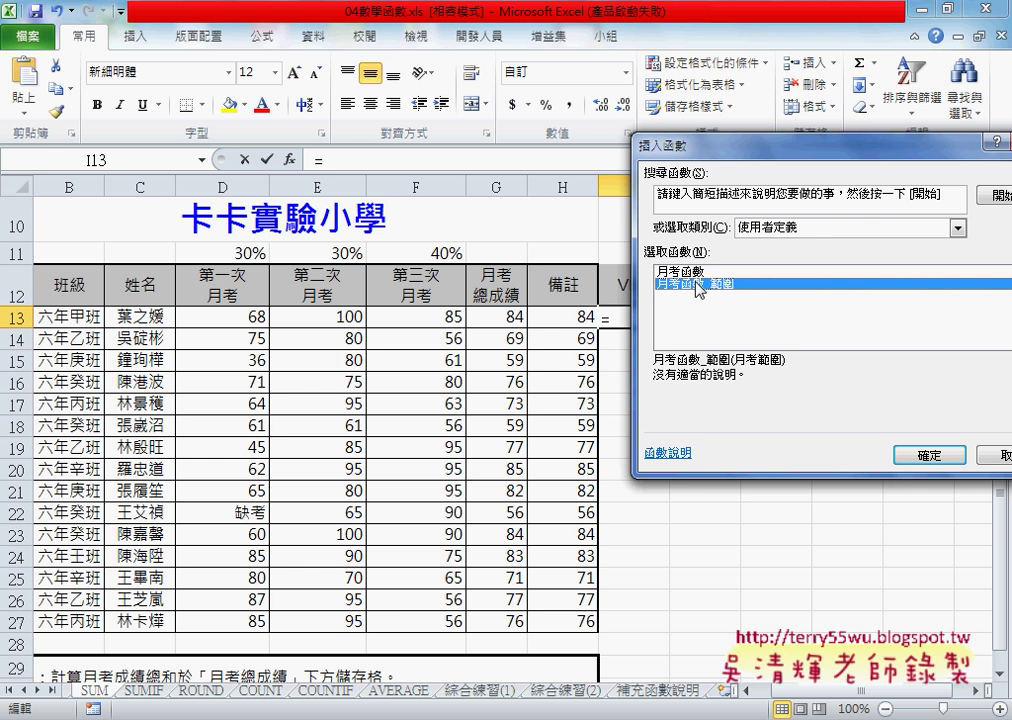
pyautogui.click(697, 272)
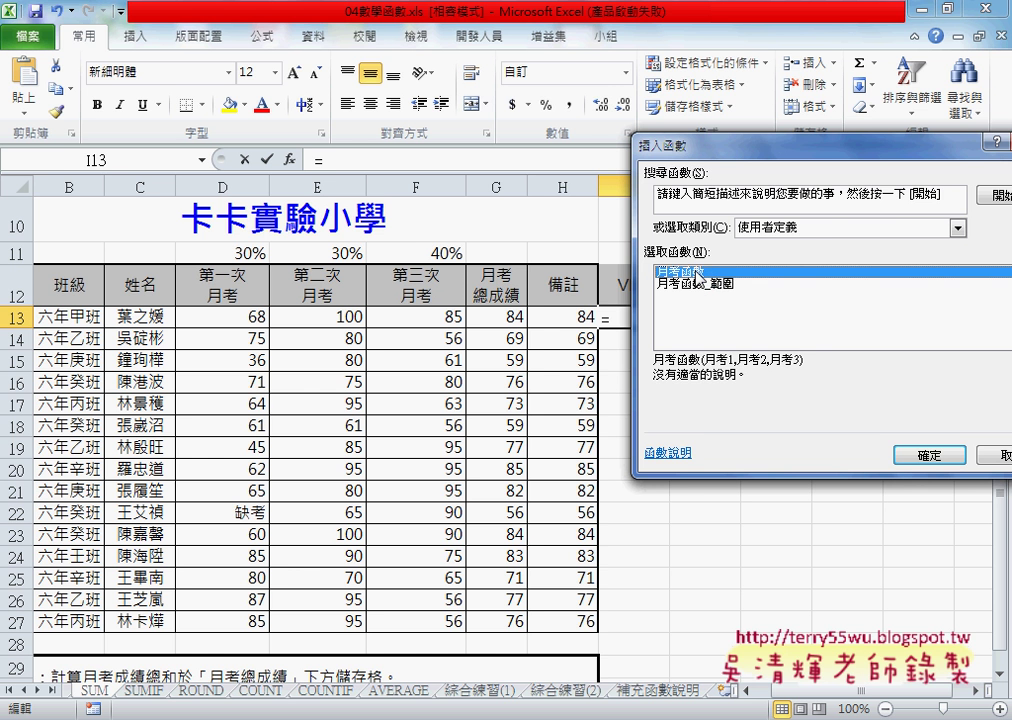
pyautogui.click(929, 455)
# Set 月考1–3 to D13, E13 and F13 so I13 shows 84.
pyautogui.moveTo(725, 187); pyautogui.dragTo(818, 297)
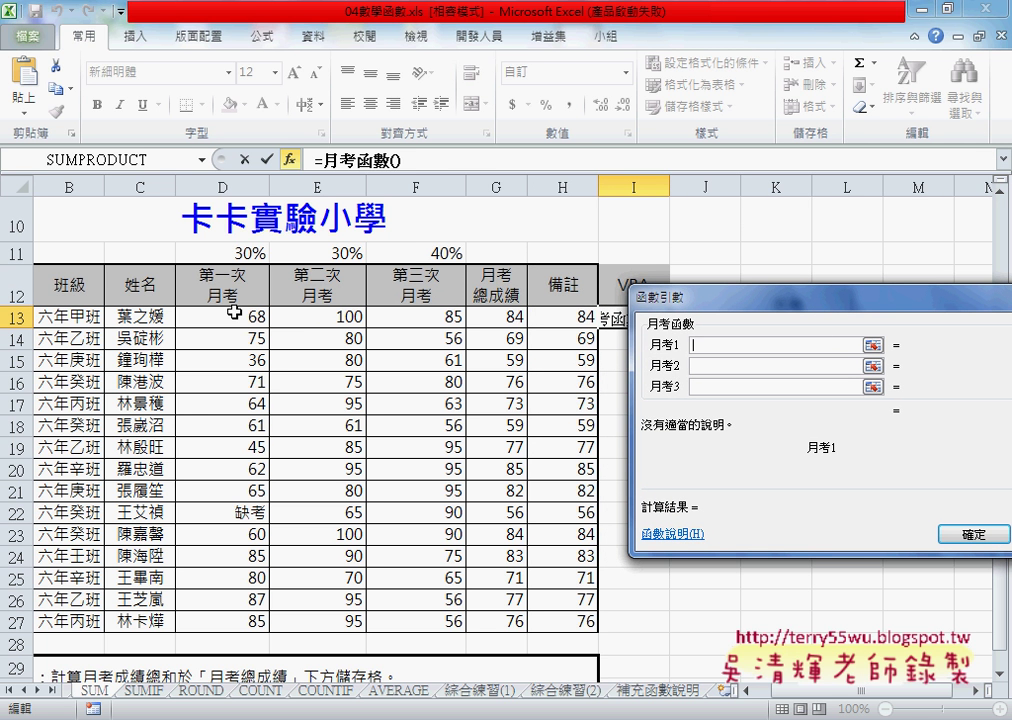
pyautogui.click(232, 315)
pyautogui.click(766, 365)
pyautogui.click(334, 316)
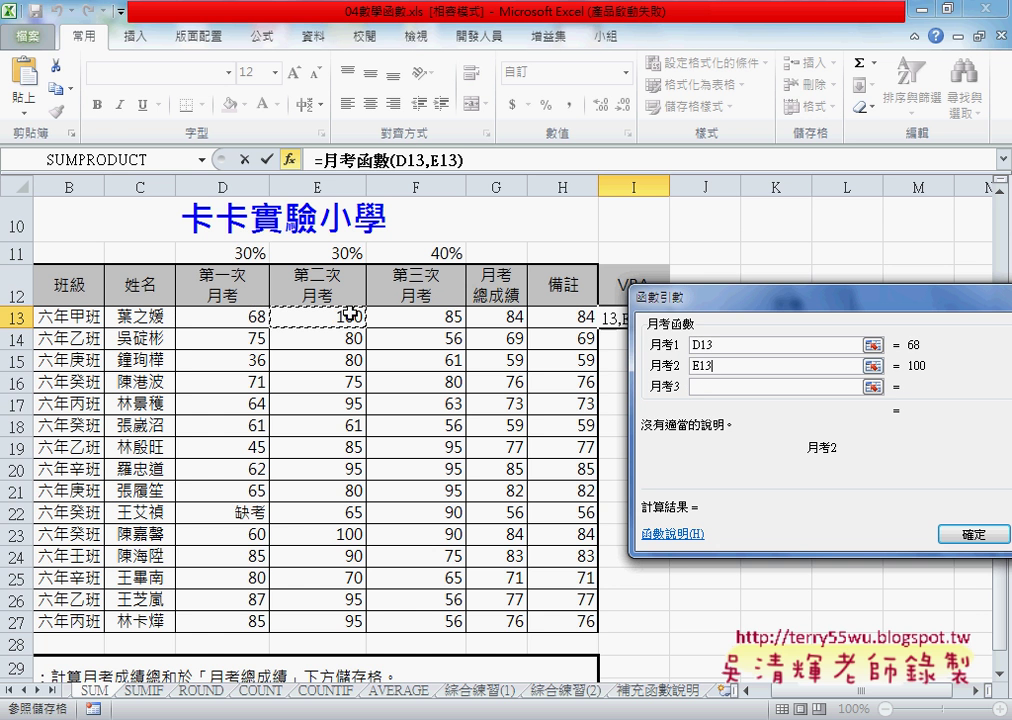
pyautogui.press('Tab')
pyautogui.click(463, 324)
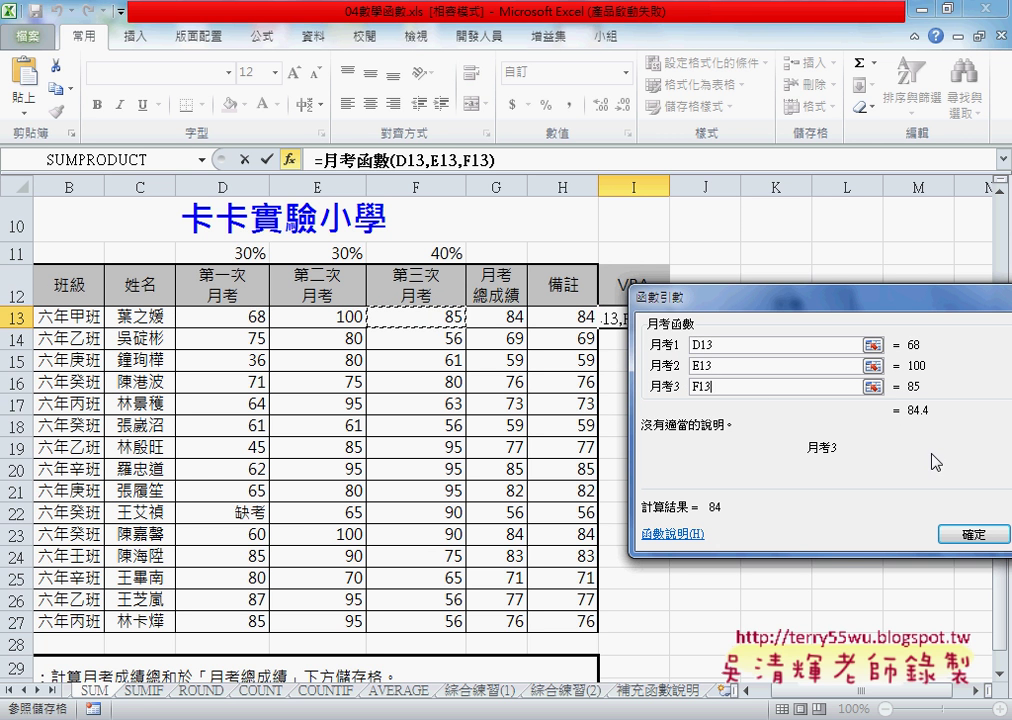
pyautogui.click(980, 539)
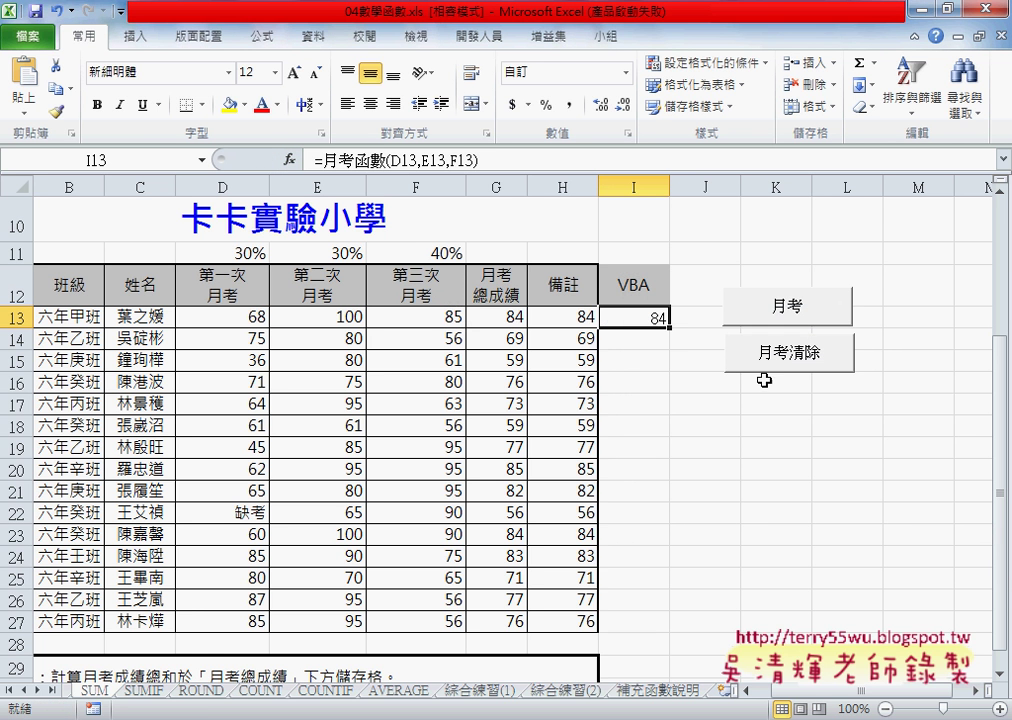
# Fill I13's formula down to I27, clear I13:I27, and reopen Insert Function on I13.
pyautogui.doubleClick(669, 328)
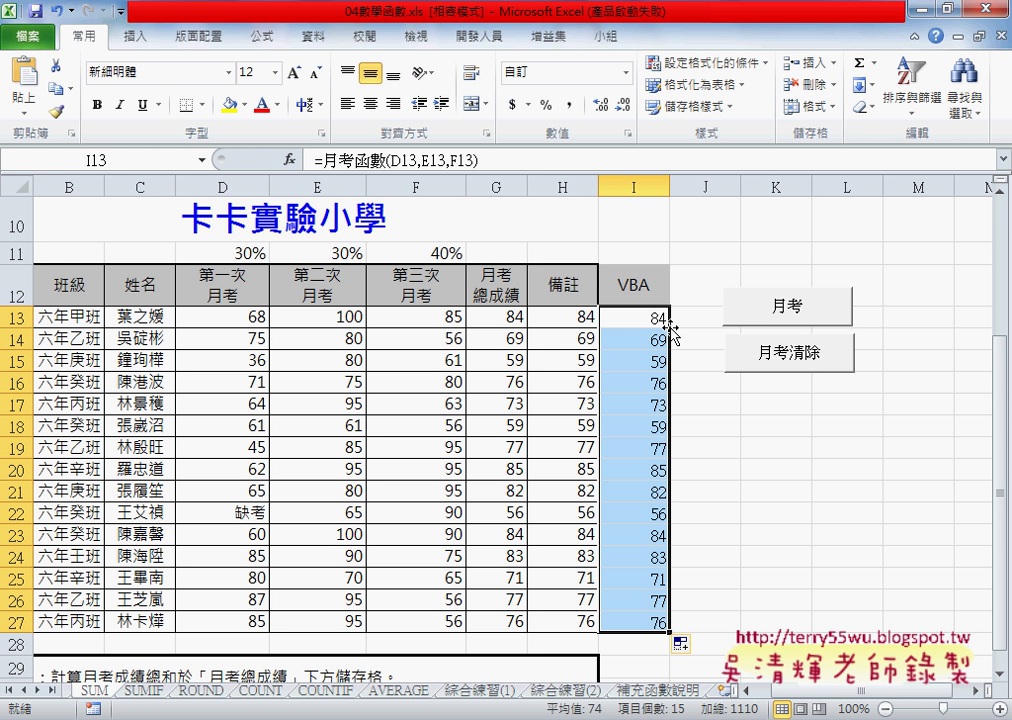
pyautogui.press('Delete')
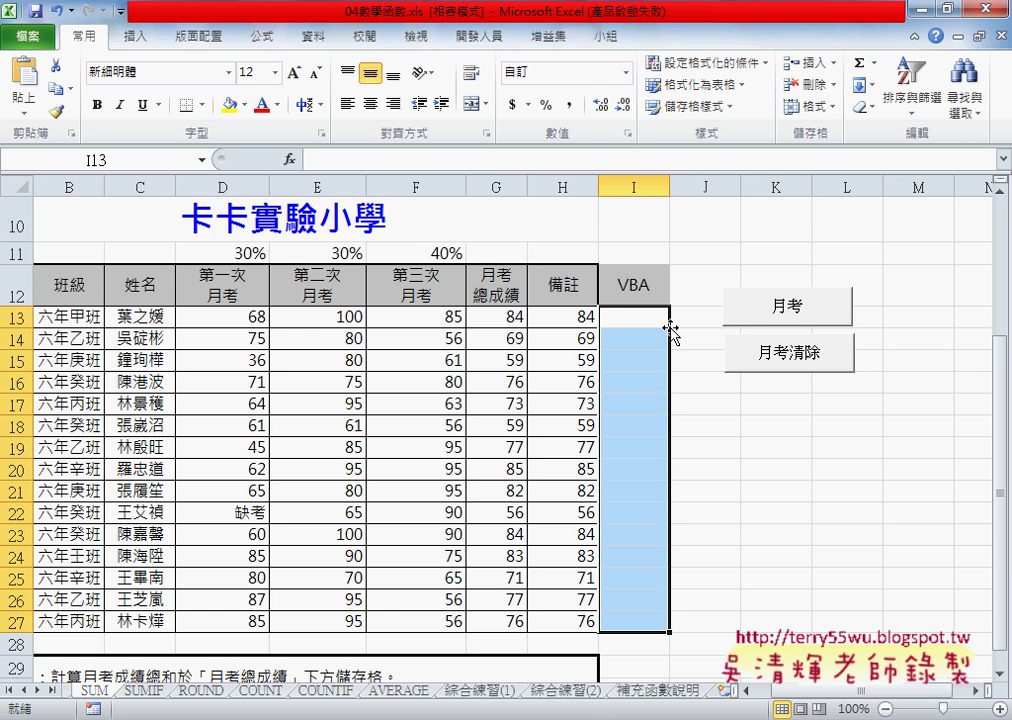
pyautogui.click(637, 318)
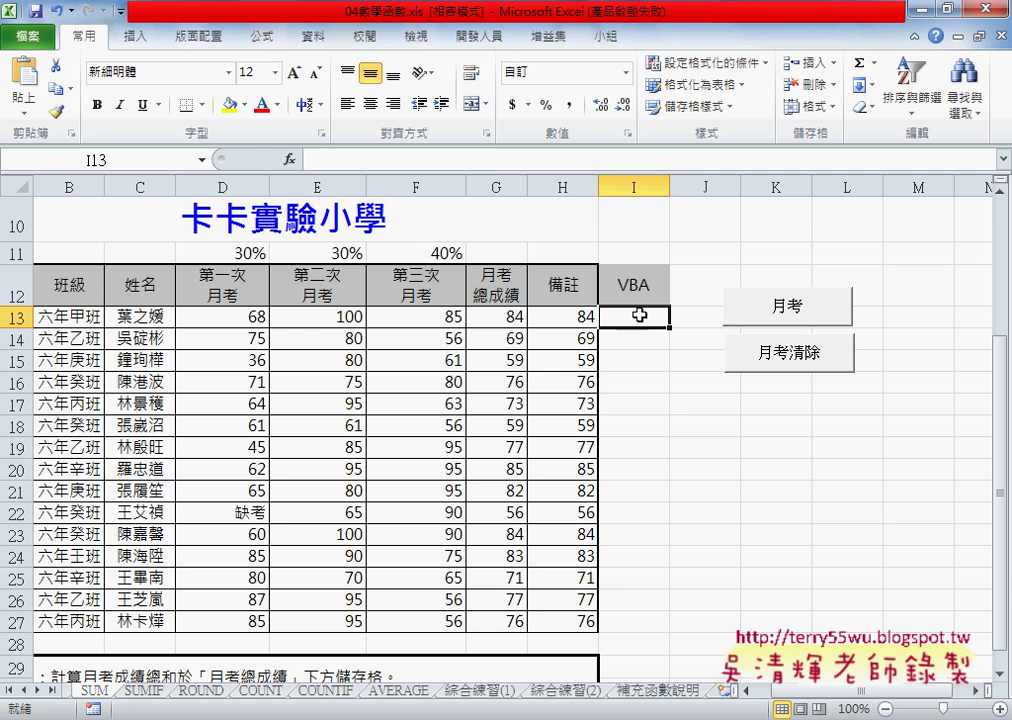
pyautogui.click(289, 159)
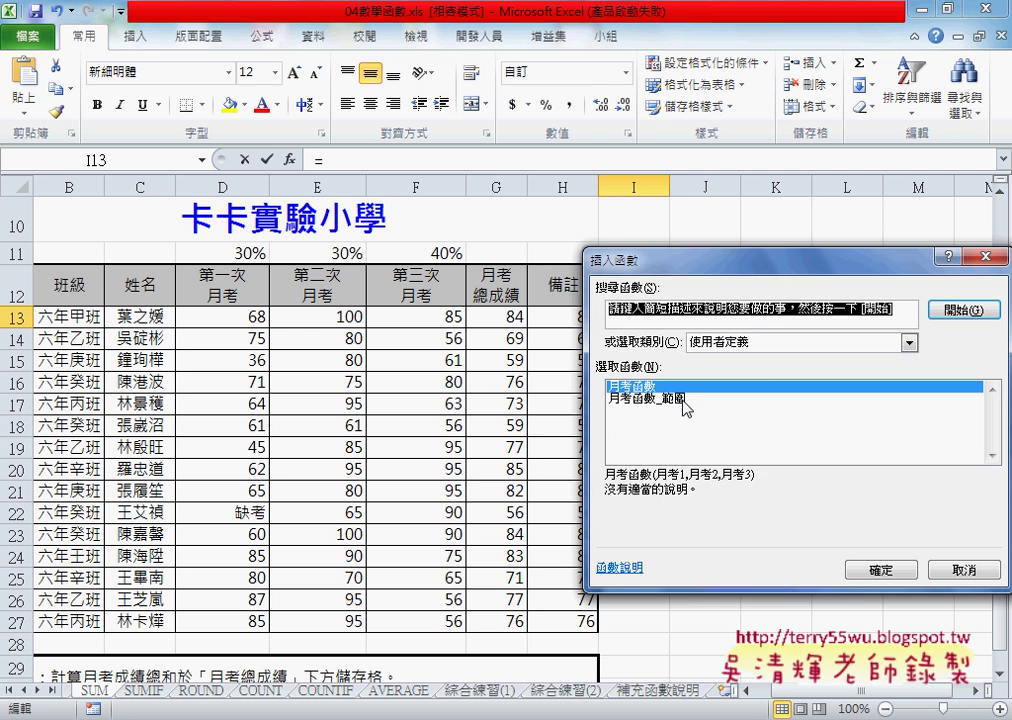
# Enter =月考函數_範圍(D13:F13) in I13, giving 84.
pyautogui.doubleClick(646, 398)
pyautogui.moveTo(233, 318); pyautogui.dragTo(434, 321)
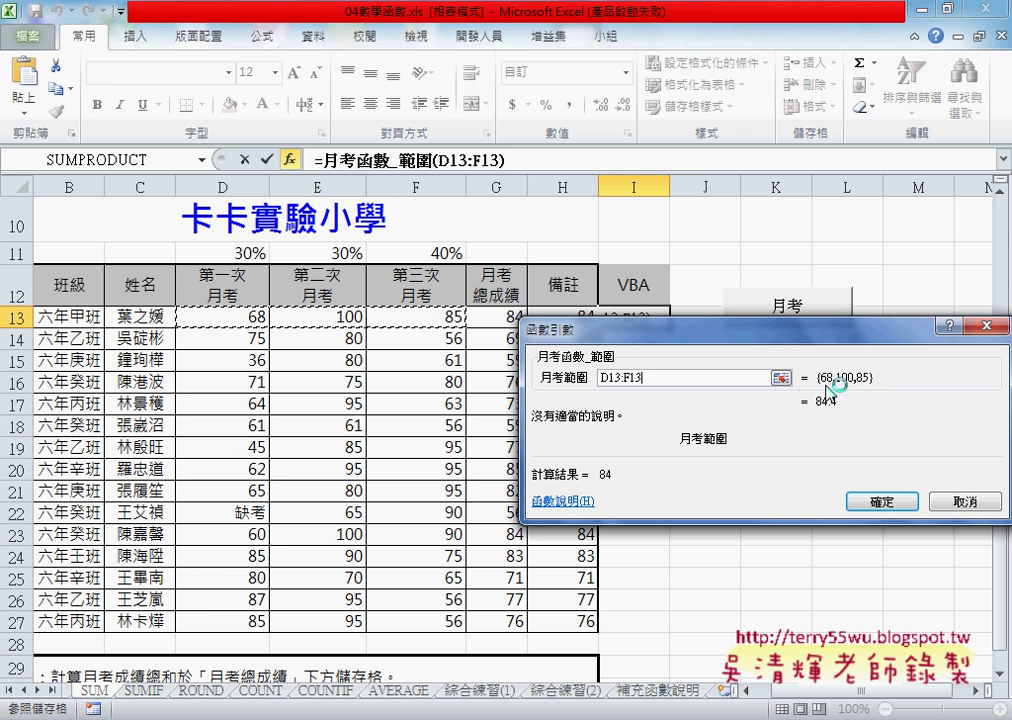
pyautogui.click(893, 505)
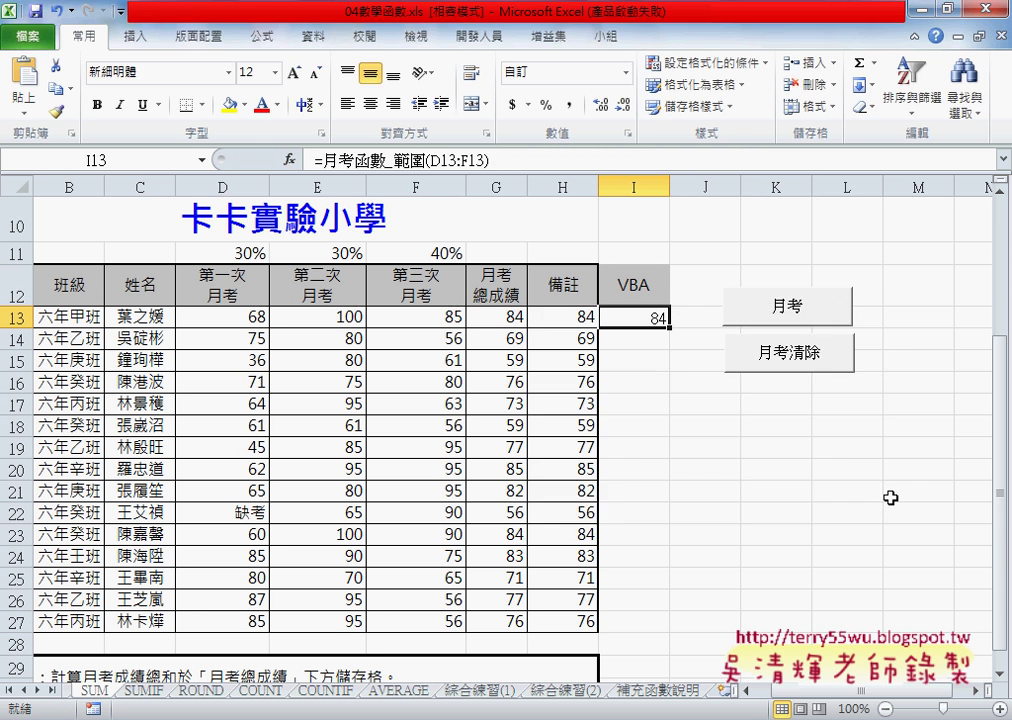
# Copy I13 down to I27, clear the column, select D13:F13 and open the VBA editor.
pyautogui.moveTo(668, 326); pyautogui.dragTo(670, 628)
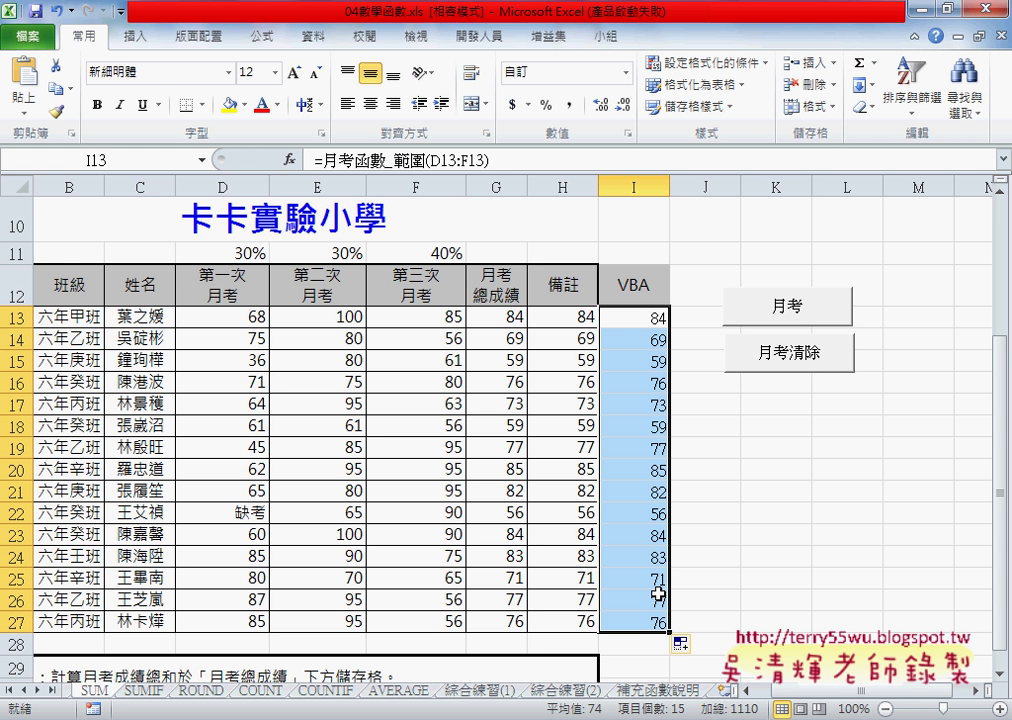
pyautogui.press('Delete')
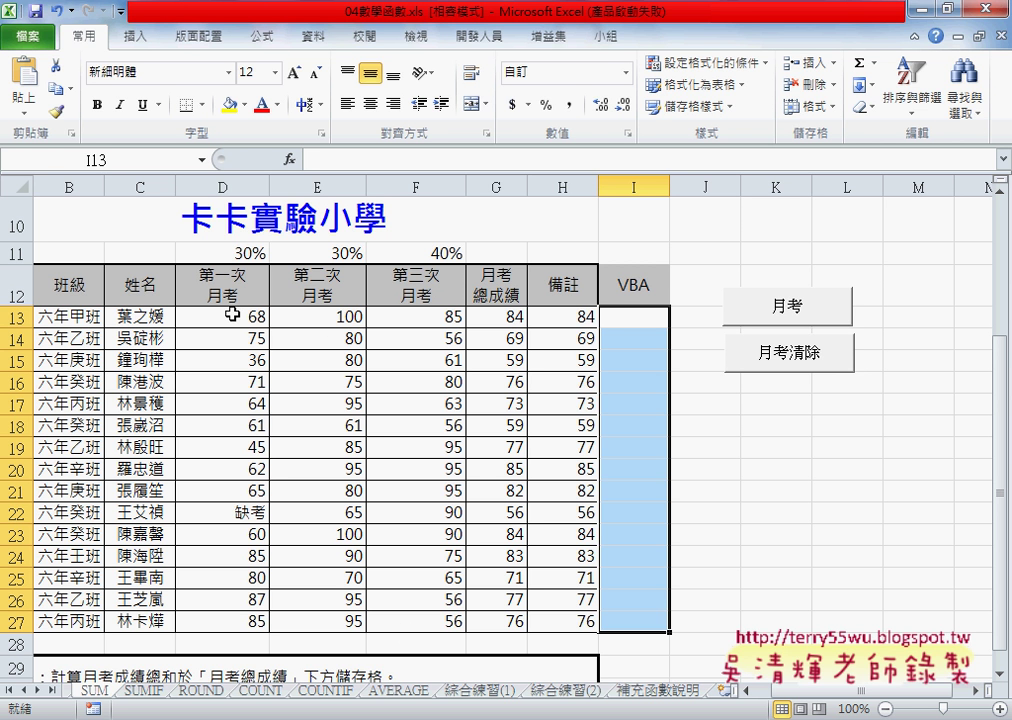
pyautogui.moveTo(232, 314); pyautogui.dragTo(410, 313)
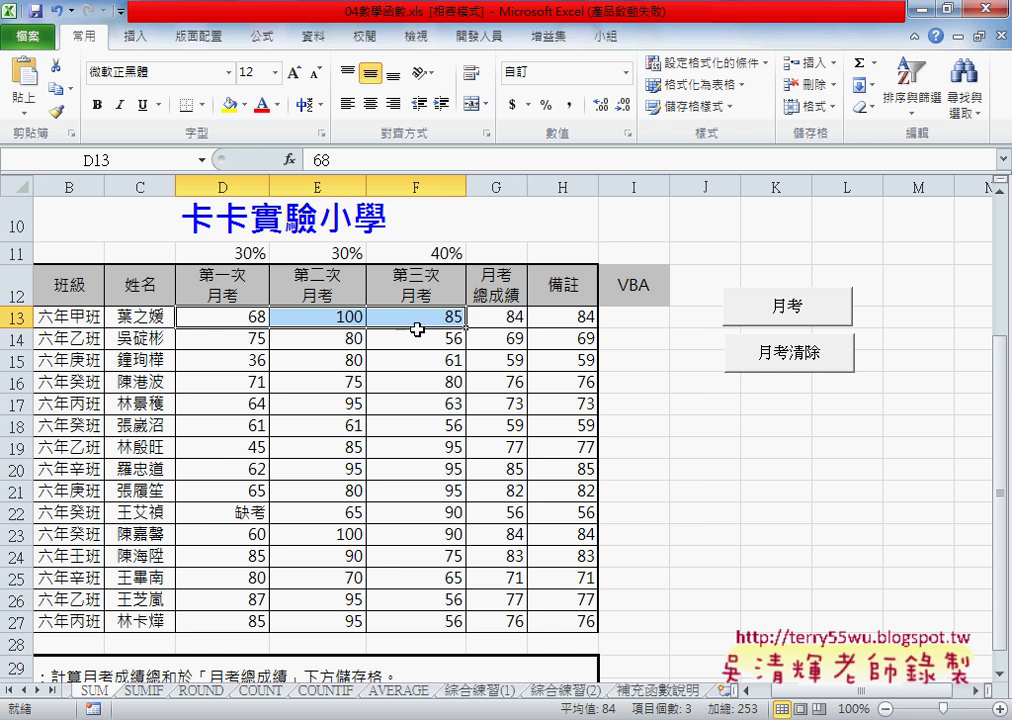
pyautogui.hotkey('alt', 'F11')
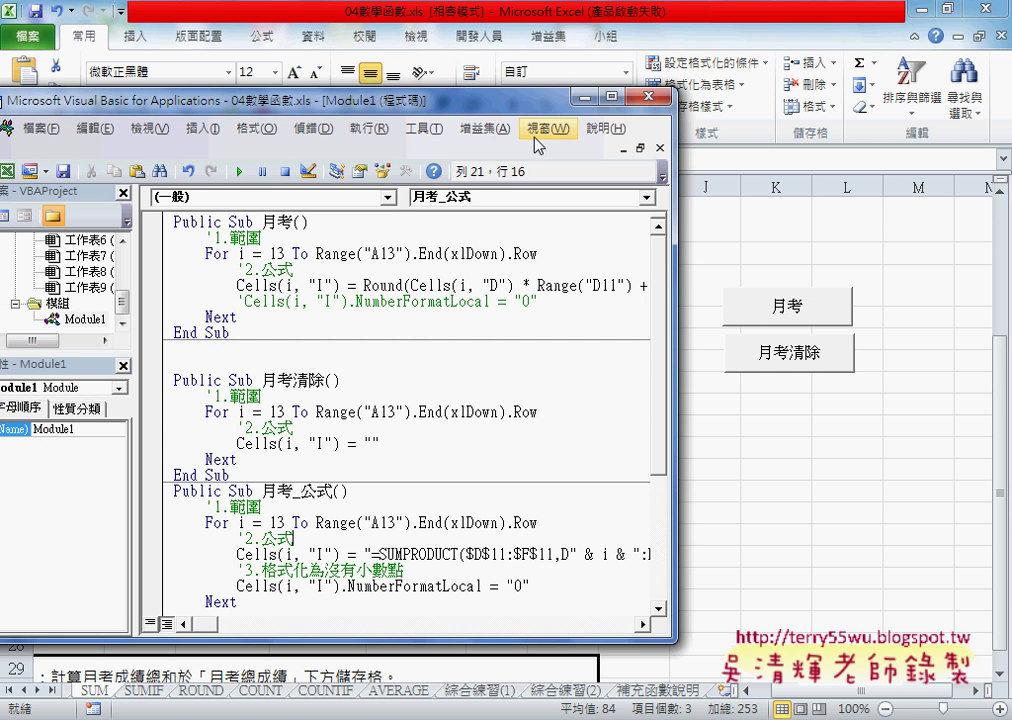
# Reposition the code window and scroll down to the comment above 月考函數.
pyautogui.moveTo(416, 98); pyautogui.dragTo(589, 62)
pyautogui.moveTo(848, 296); pyautogui.dragTo(1008, 300)
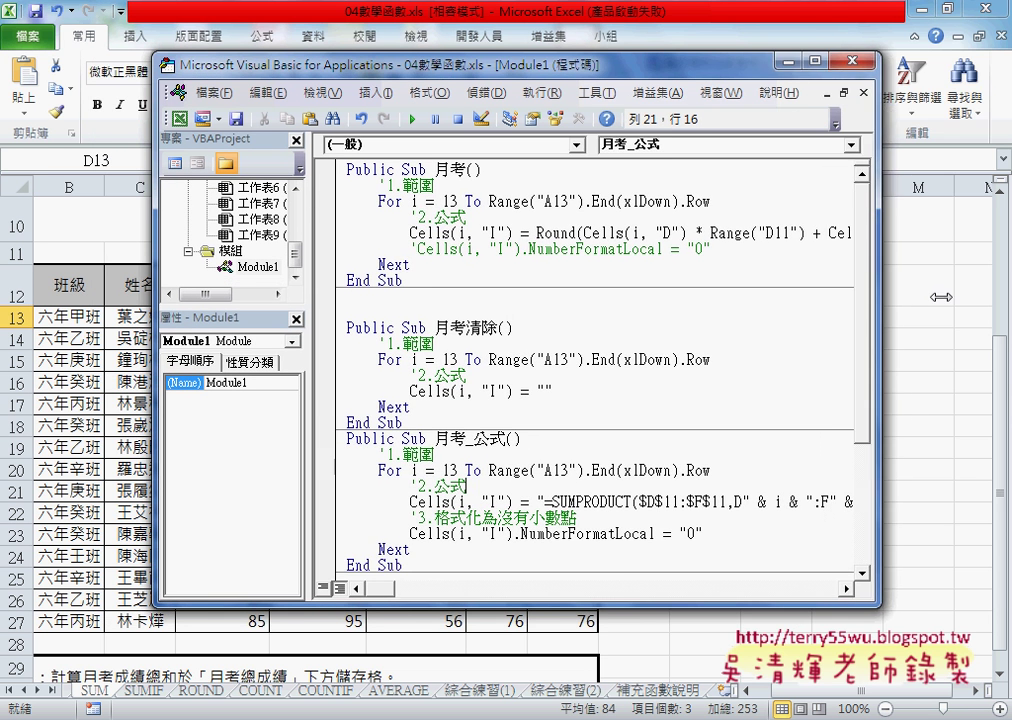
pyautogui.scroll(-2, 760, 252)
pyautogui.scroll(-2, 760, 252)
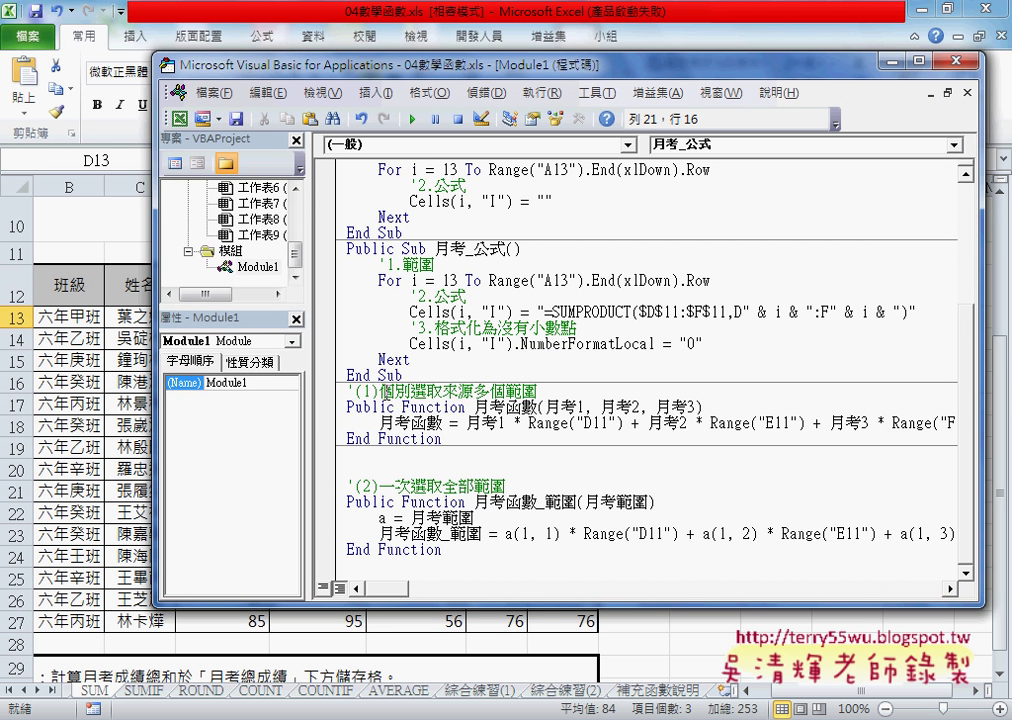
pyautogui.moveTo(457, 391)
pyautogui.mouseDown()
pyautogui.moveTo(539, 391)
pyautogui.moveTo(380, 391)
pyautogui.mouseUp()
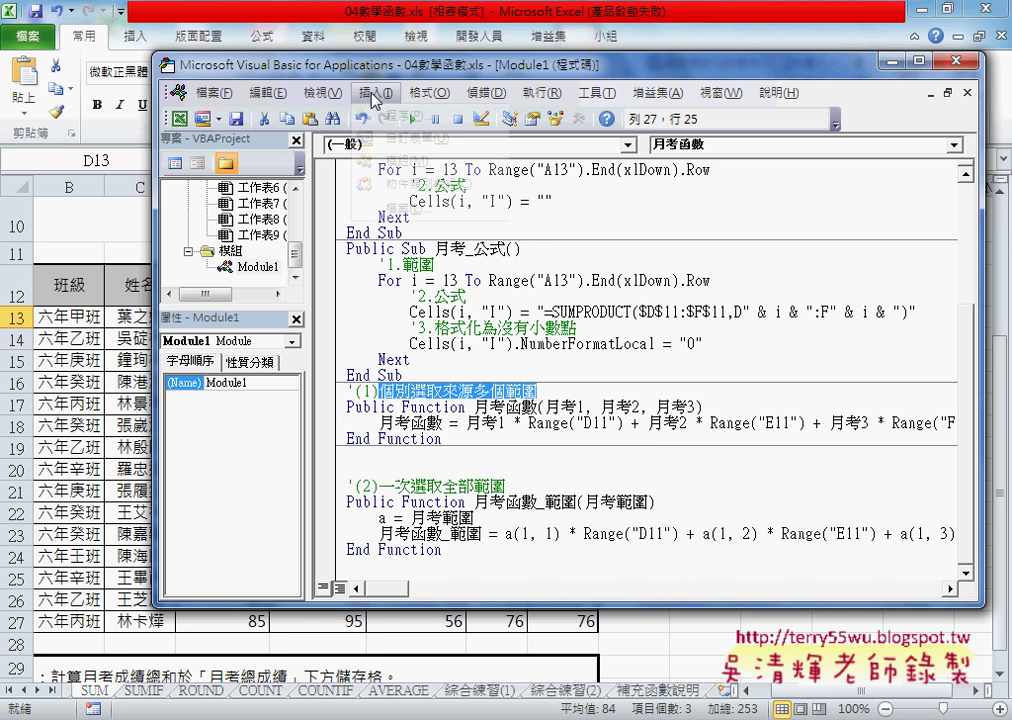
# Start inserting a new Function procedure, then cancel without adding code.
pyautogui.click(376, 92)
pyautogui.click(385, 113)
pyautogui.click(438, 258)
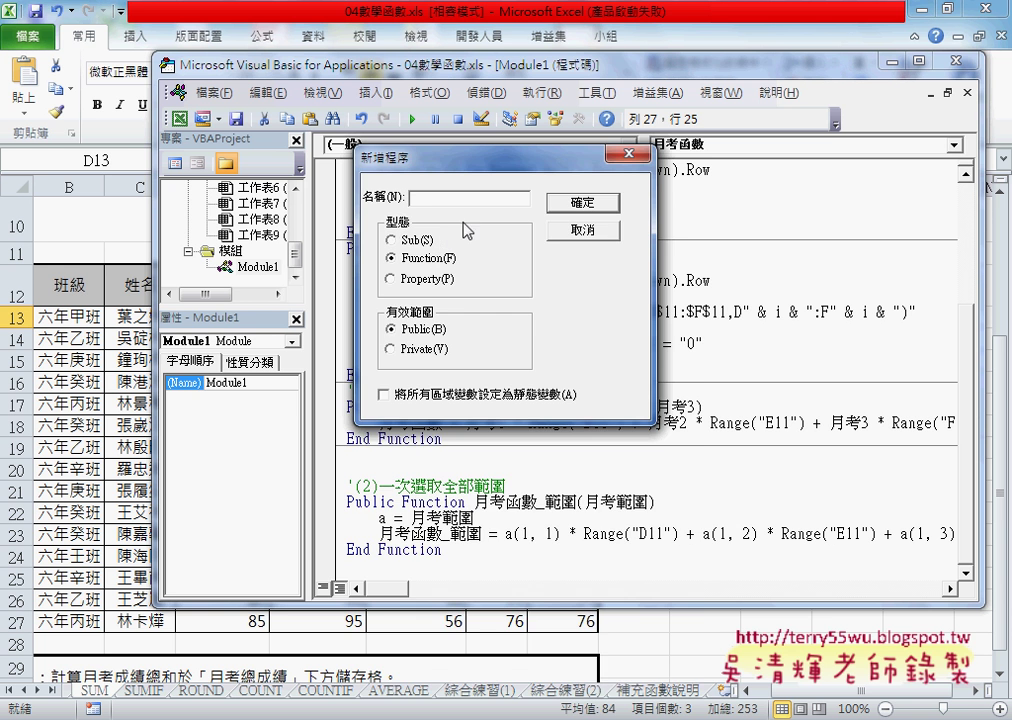
pyautogui.moveTo(482, 160)
pyautogui.mouseDown()
pyautogui.moveTo(489, 428)
pyautogui.moveTo(462, 446)
pyautogui.mouseUp()
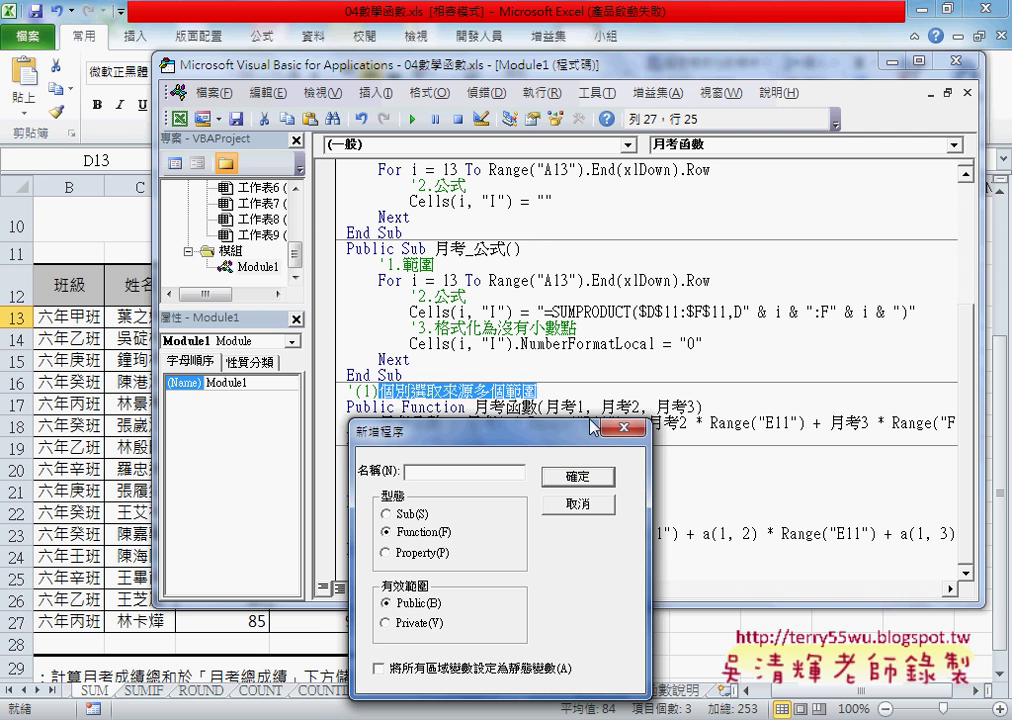
pyautogui.click(578, 478)
# Delete 月考函數's three parameters and its body line, leaving a blank line.
pyautogui.click(437, 410)
pyautogui.moveTo(545, 410); pyautogui.dragTo(693, 410)
pyautogui.hotkey('ctrl', 'c')
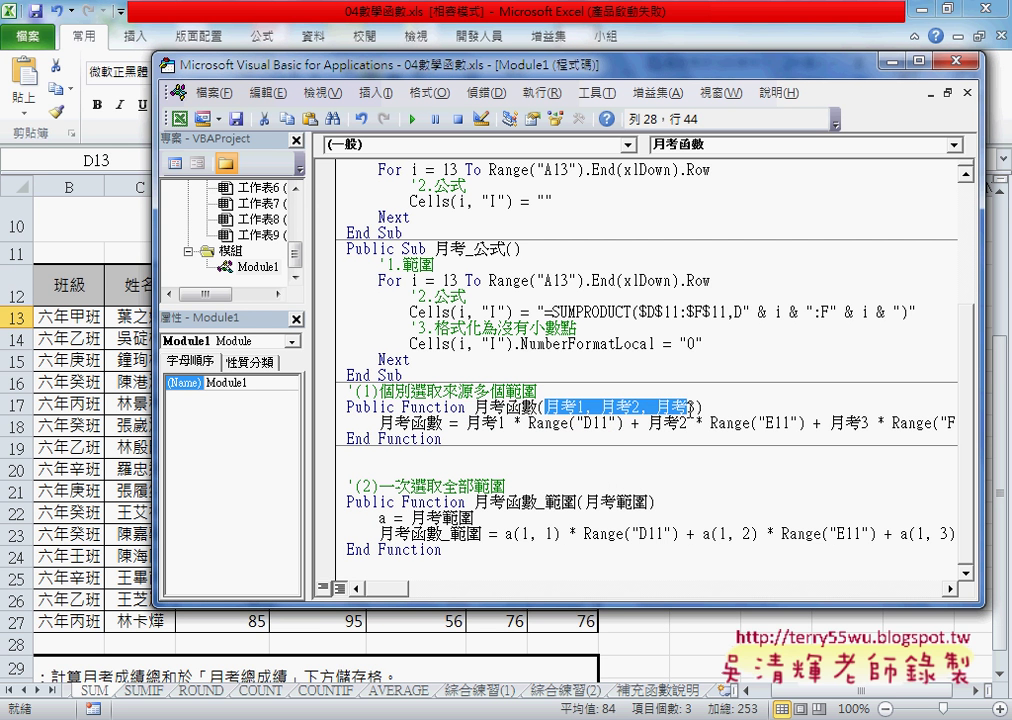
pyautogui.press('Delete')
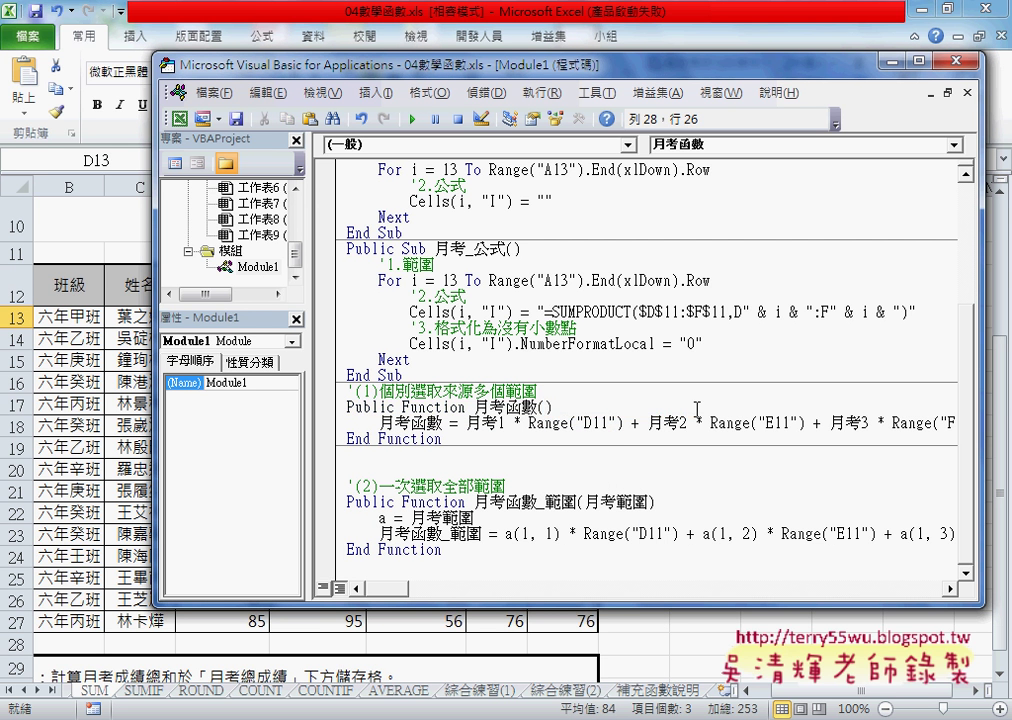
pyautogui.click(333, 426)
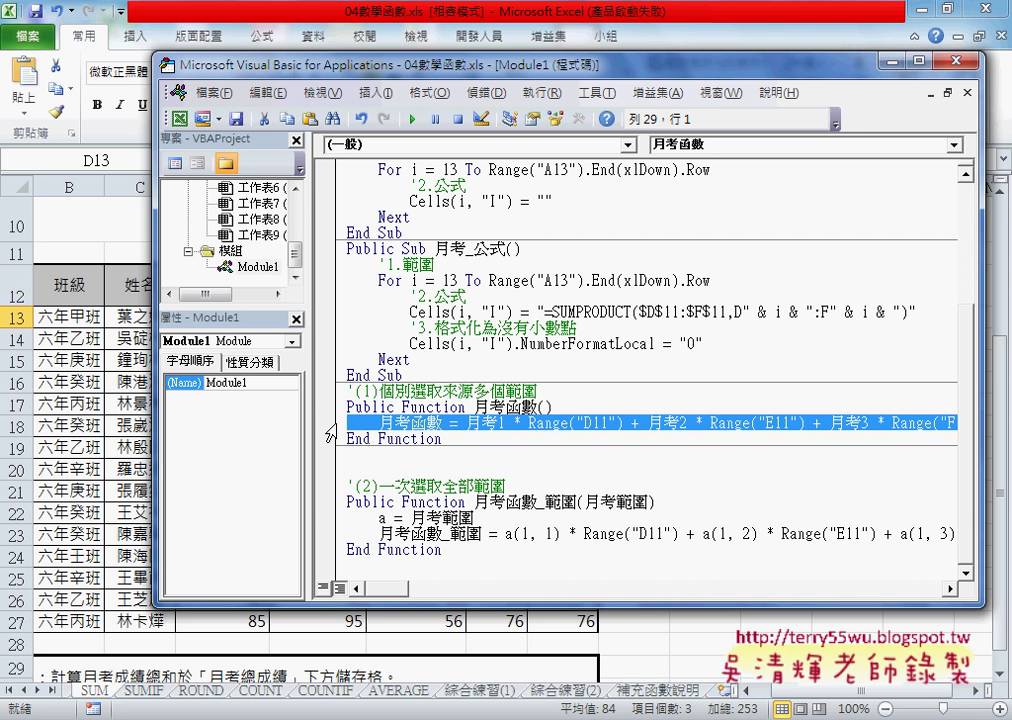
pyautogui.press('Delete')
pyautogui.press('Return')
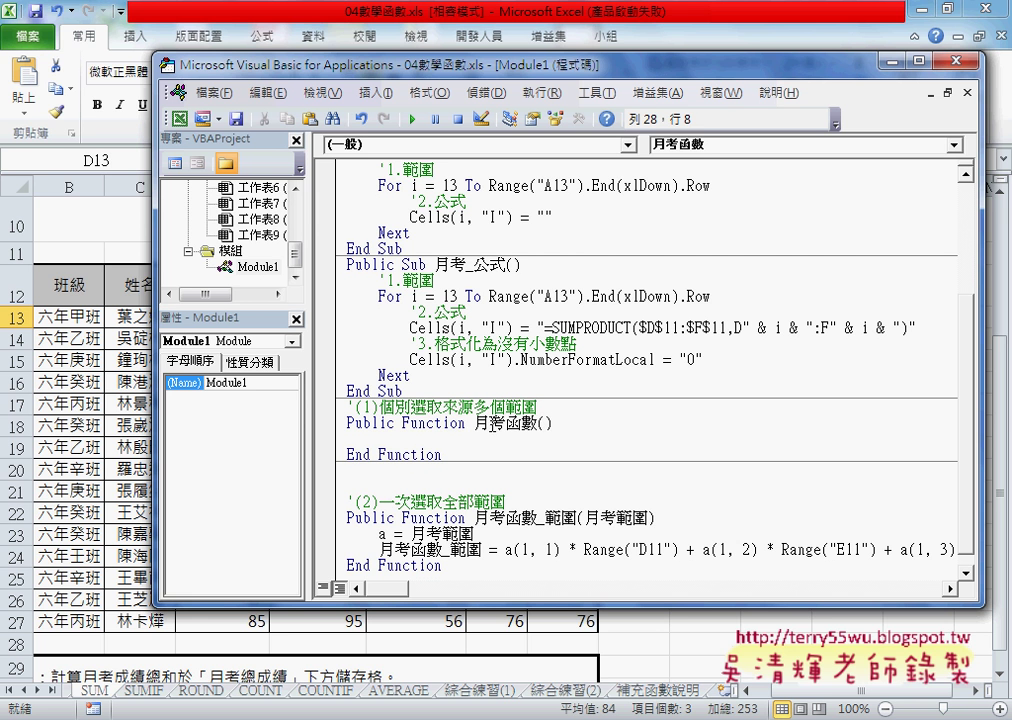
pyautogui.moveTo(474, 423); pyautogui.dragTo(537, 426)
pyautogui.click(546, 424)
pyautogui.moveTo(474, 424); pyautogui.dragTo(539, 425)
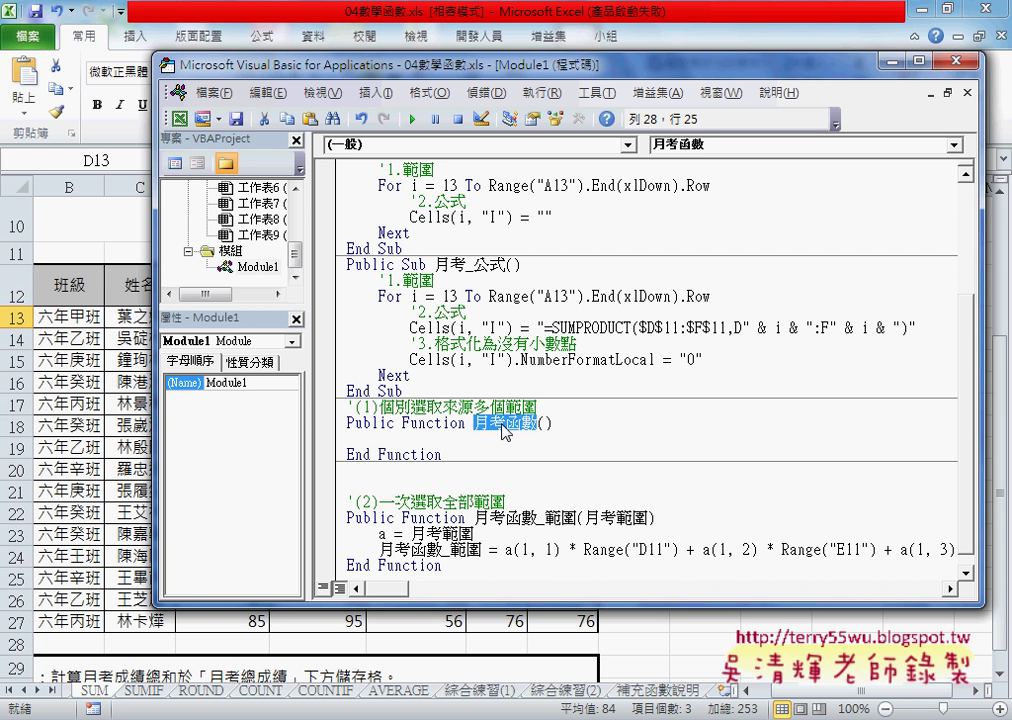
# Paste back 月考函數's body line and its parameters 月考1, 月考2, 月考3.
pyautogui.press('End')
pyautogui.press('Return')
pyautogui.hotkey('ctrl', 'v')
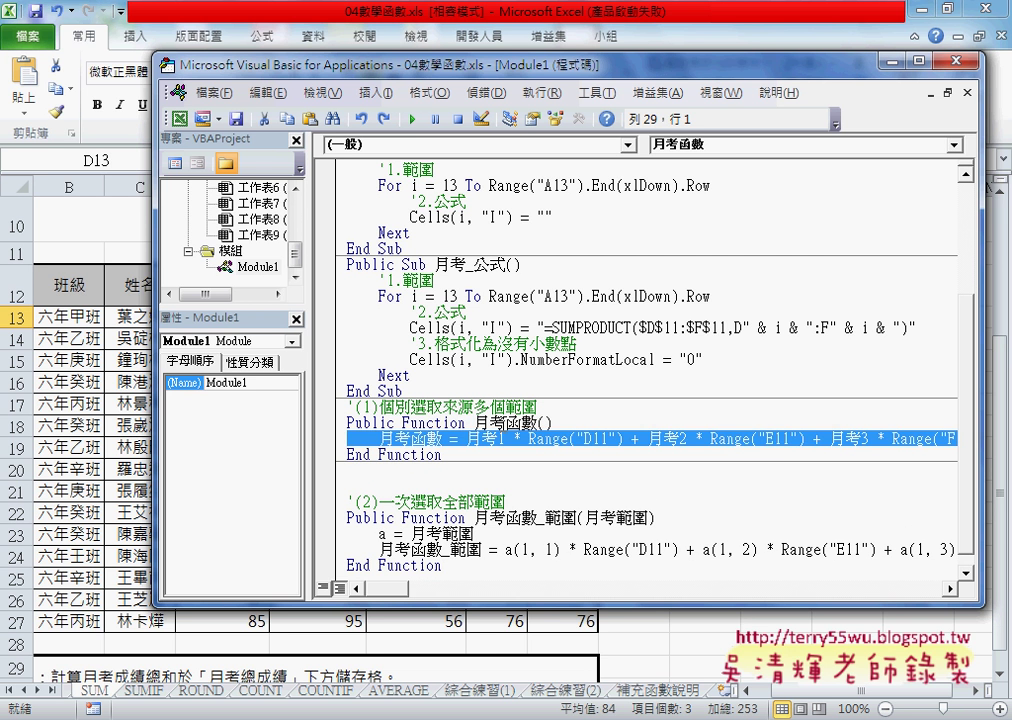
pyautogui.click(544, 422)
pyautogui.hotkey('ctrl', 'v')
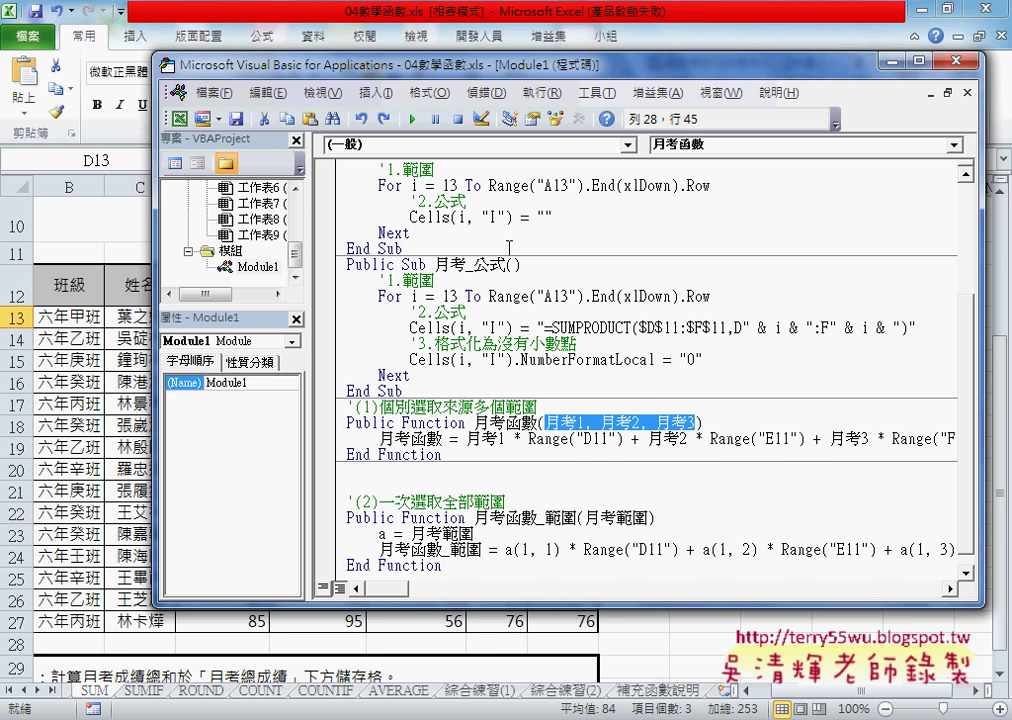
# Move and enlarge the VBA editor window so the full code lines are visible.
pyautogui.moveTo(370, 66); pyautogui.dragTo(275, 64)
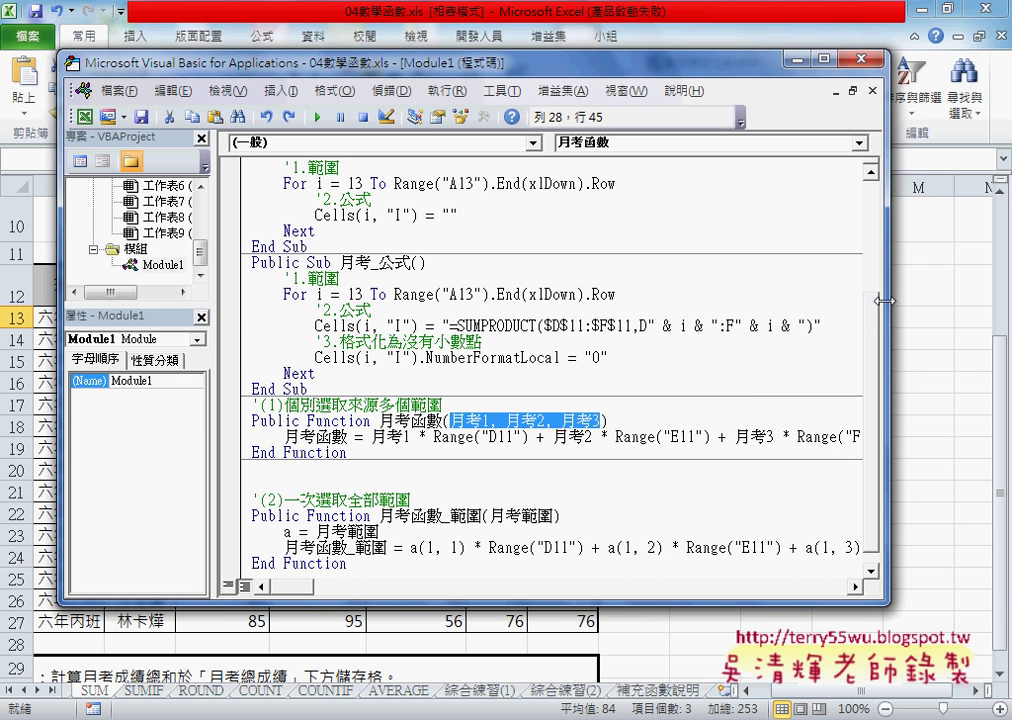
pyautogui.moveTo(884, 300); pyautogui.dragTo(997, 300)
pyautogui.press('End')
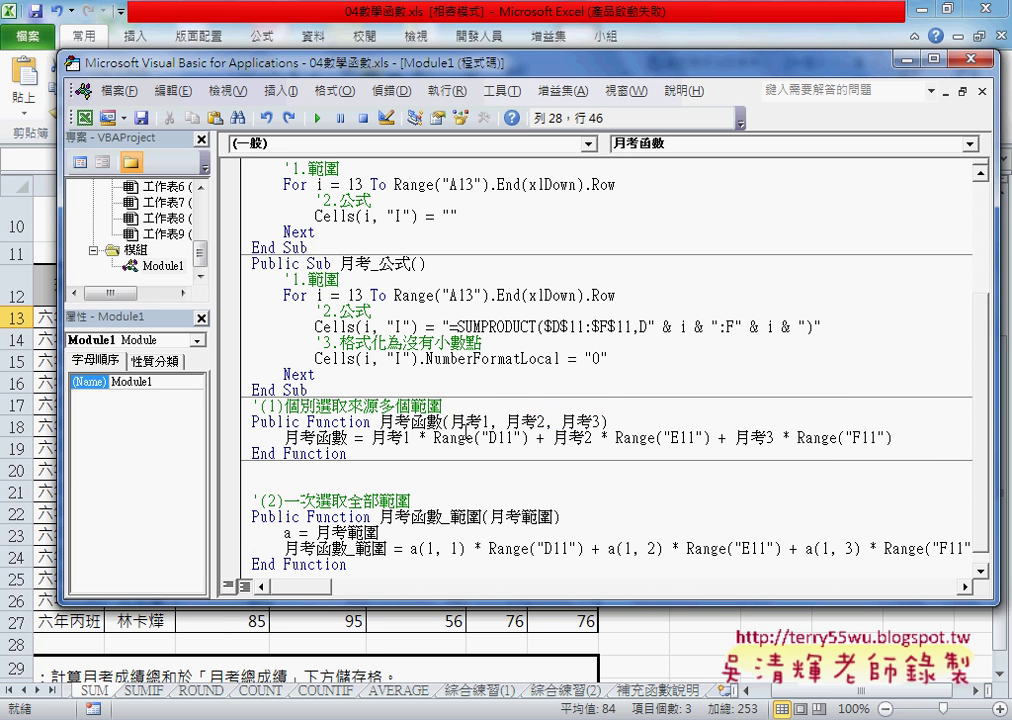
pyautogui.moveTo(452, 422); pyautogui.dragTo(600, 422)
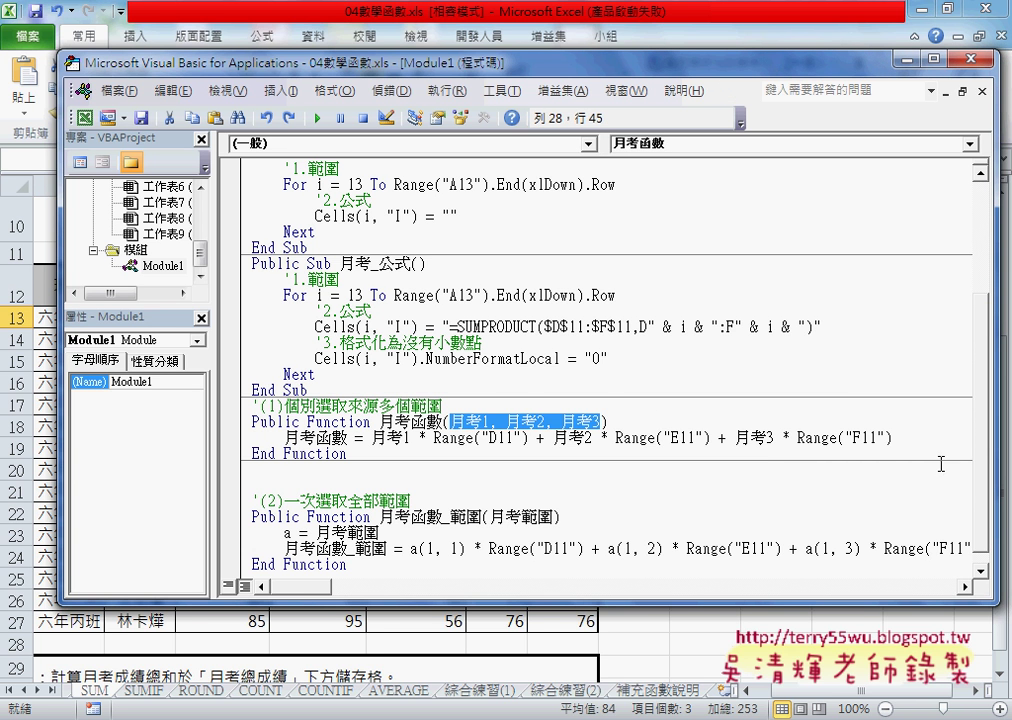
pyautogui.moveTo(845, 603); pyautogui.dragTo(845, 662)
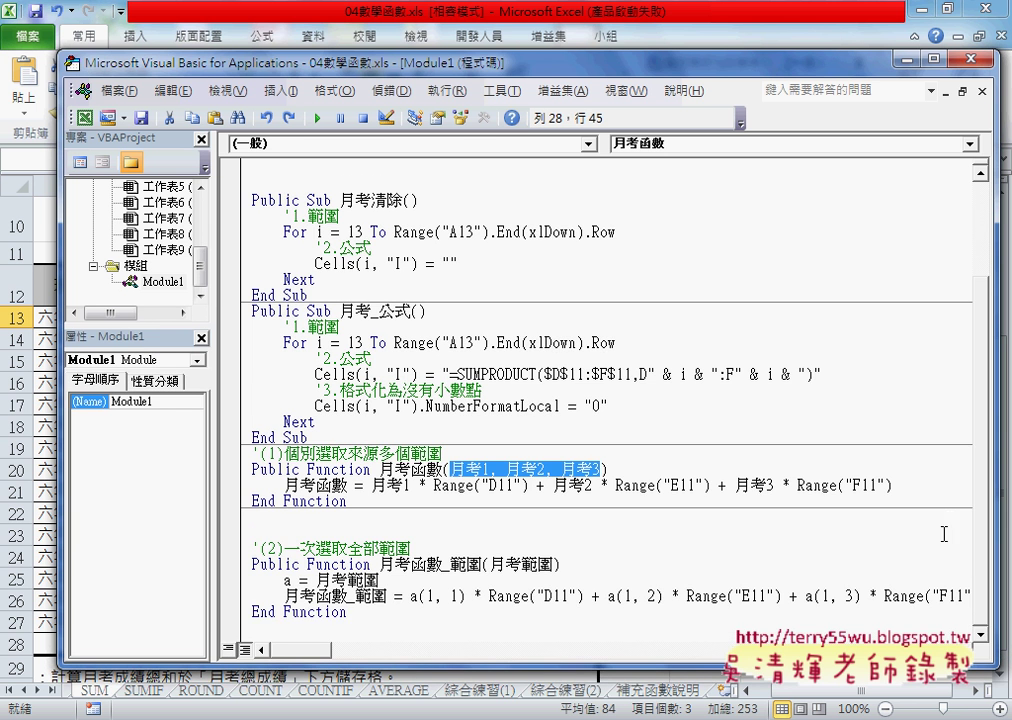
pyautogui.scroll(2, 987, 360)
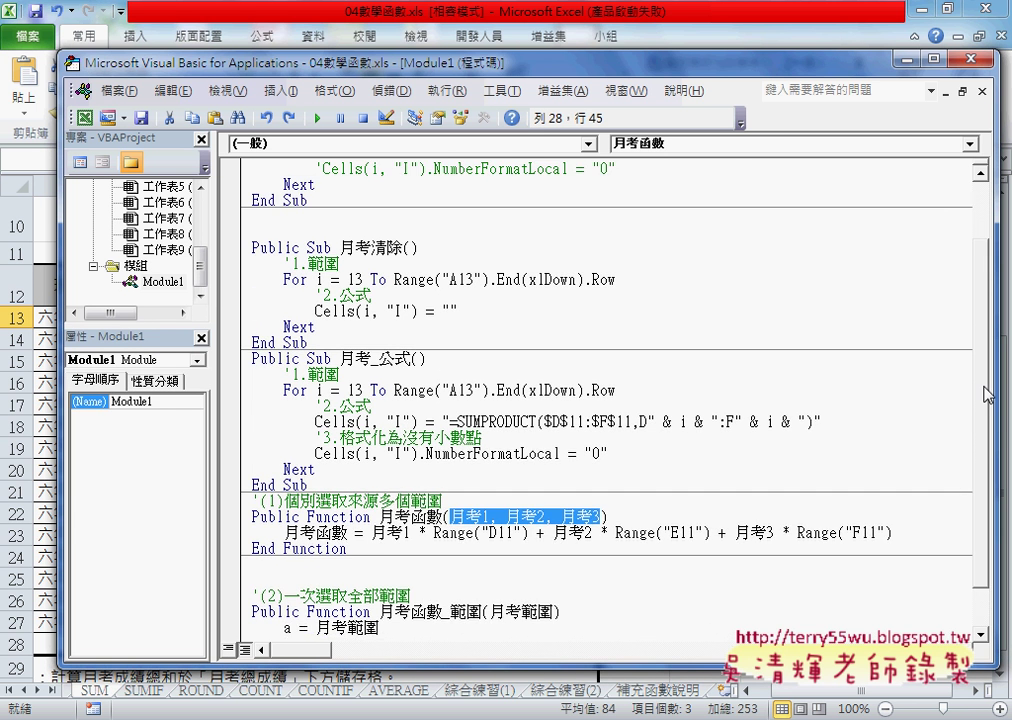
pyautogui.scroll(2, 987, 360)
# Cut the 月考 macro and paste it after 月考_公式's End Sub.
pyautogui.moveTo(390, 280); pyautogui.dragTo(252, 170)
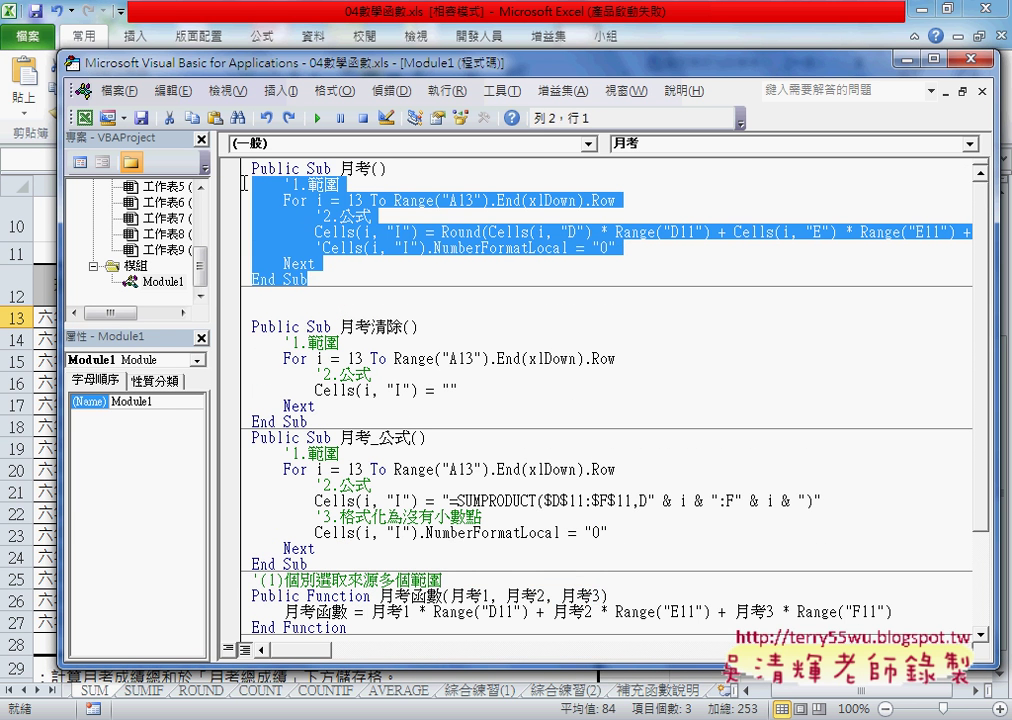
pyautogui.rightClick(285, 197)
pyautogui.click(330, 200)
pyautogui.press('Delete')
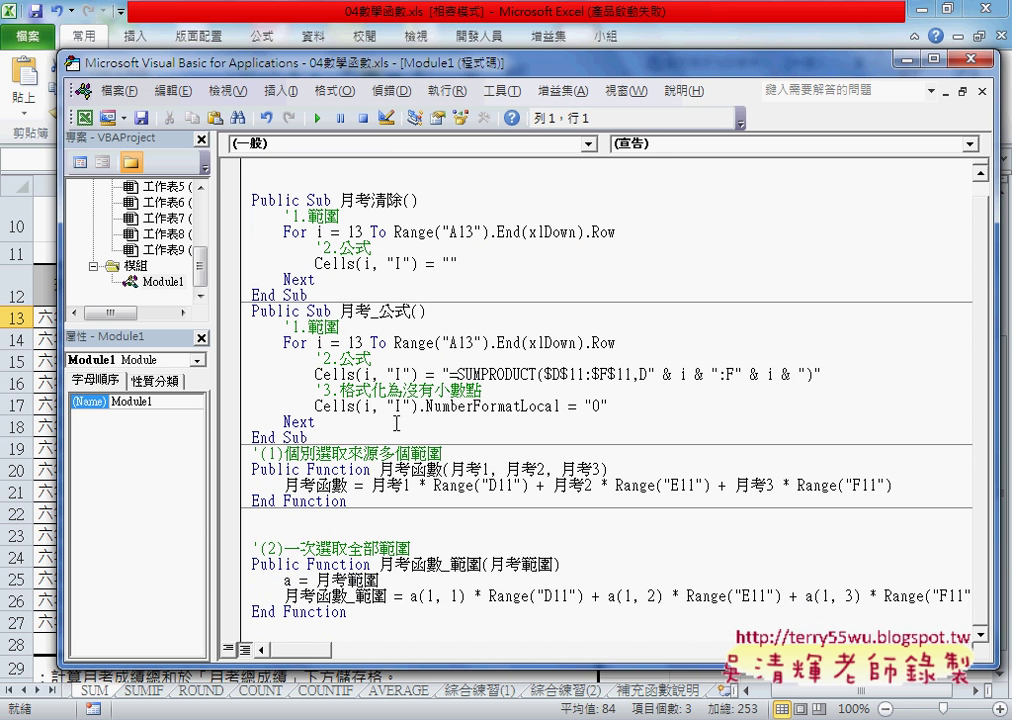
pyautogui.click(315, 437)
pyautogui.press('Return')
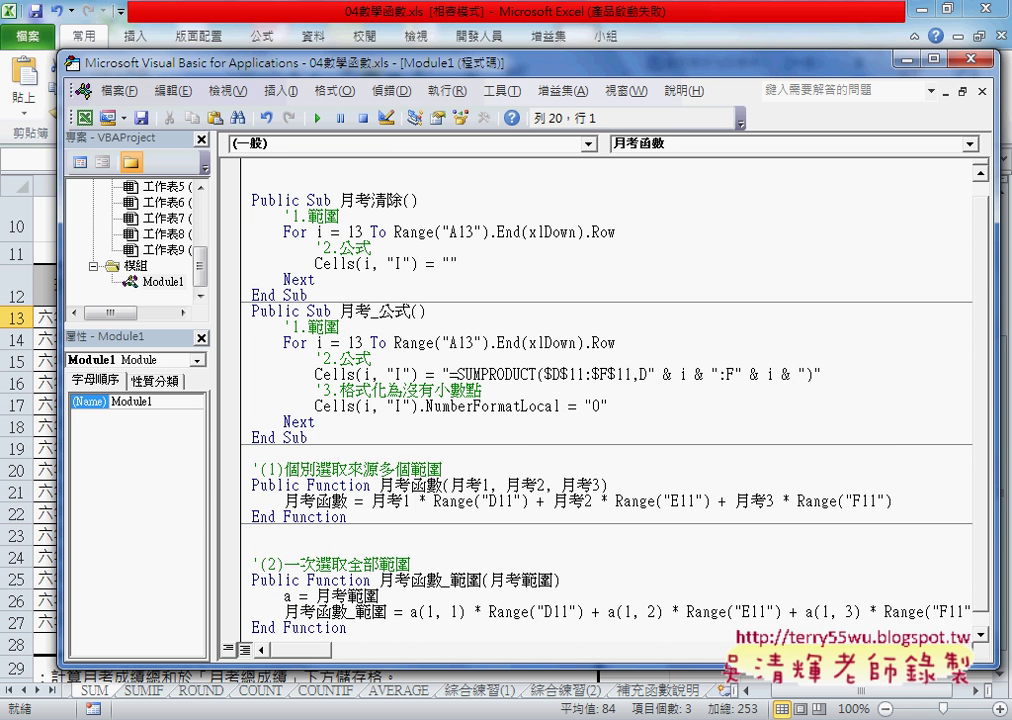
pyautogui.hotkey('ctrl', 'v')
# Strip the Round( … , 0) wrapper from 月考's weighted-total line.
pyautogui.scroll(-3, 514, 449)
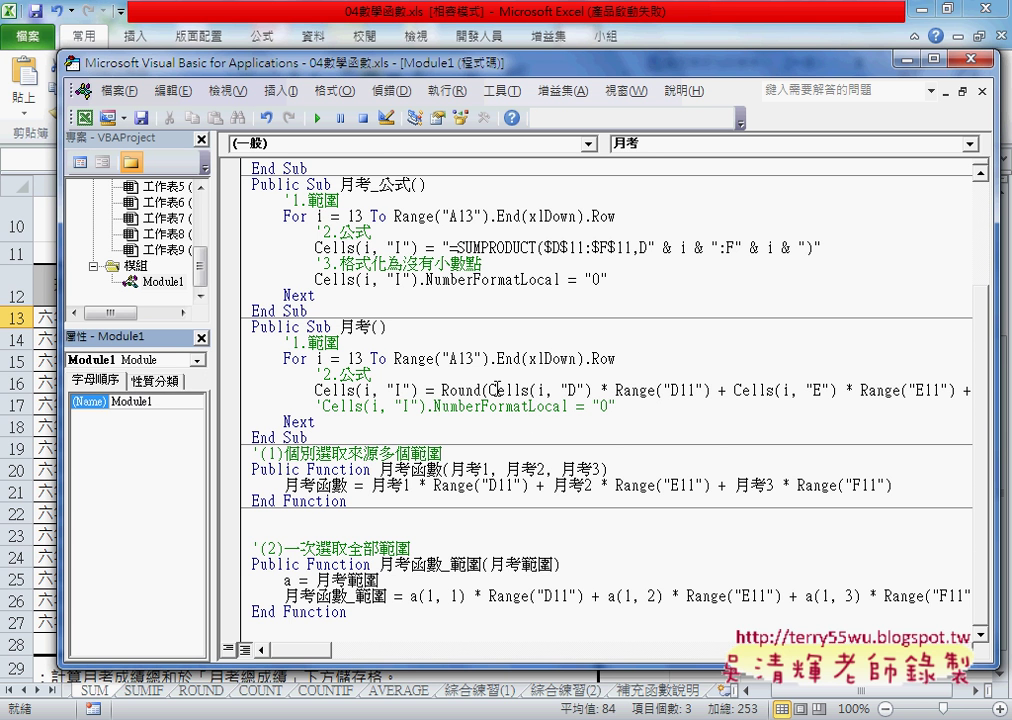
pyautogui.moveTo(488, 390); pyautogui.dragTo(442, 391)
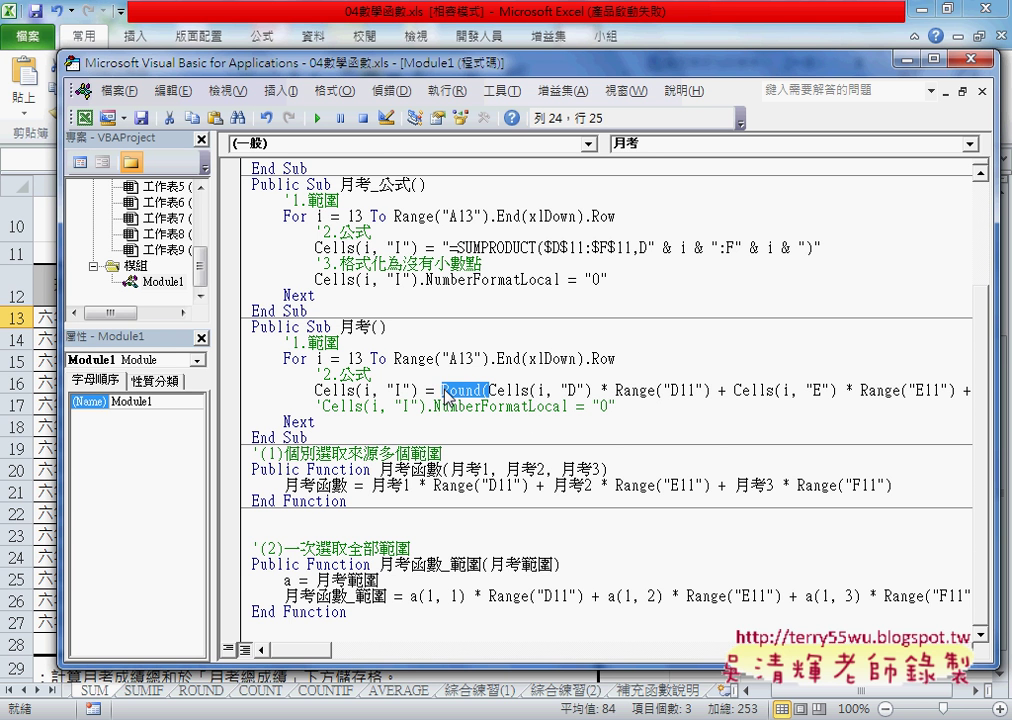
pyautogui.press('Delete')
pyautogui.press('End')
pyautogui.press('BackSpace')
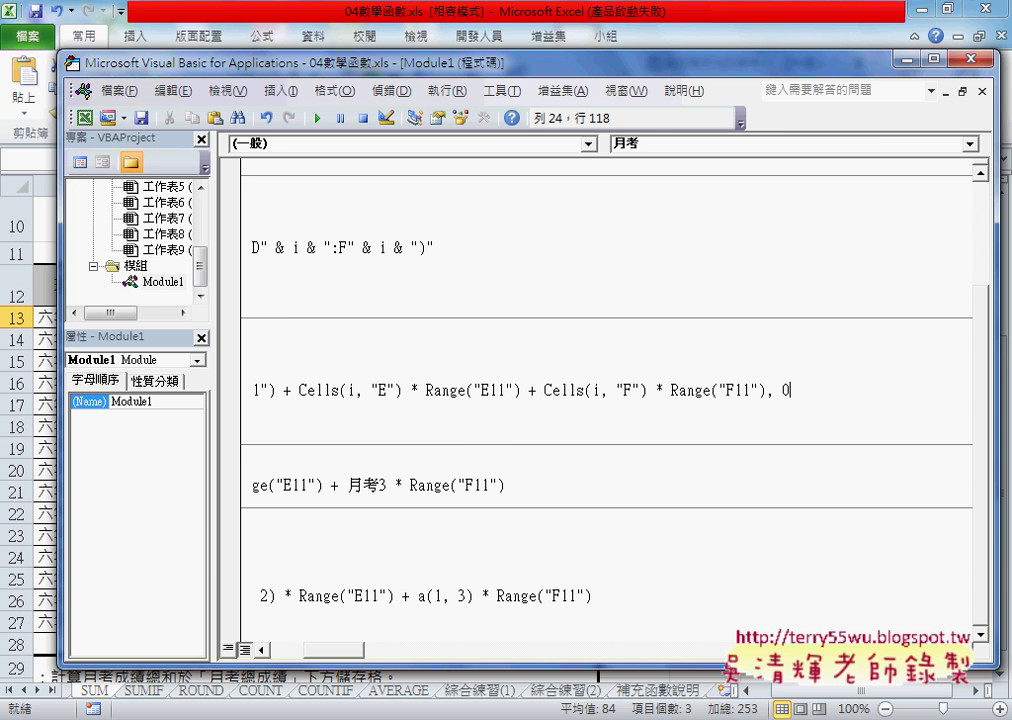
pyautogui.press('BackSpace')
pyautogui.press('BackSpace')
pyautogui.press('BackSpace')
pyautogui.moveTo(335, 650); pyautogui.dragTo(262, 650)
pyautogui.moveTo(214, 563); pyautogui.dragTo(112, 563)
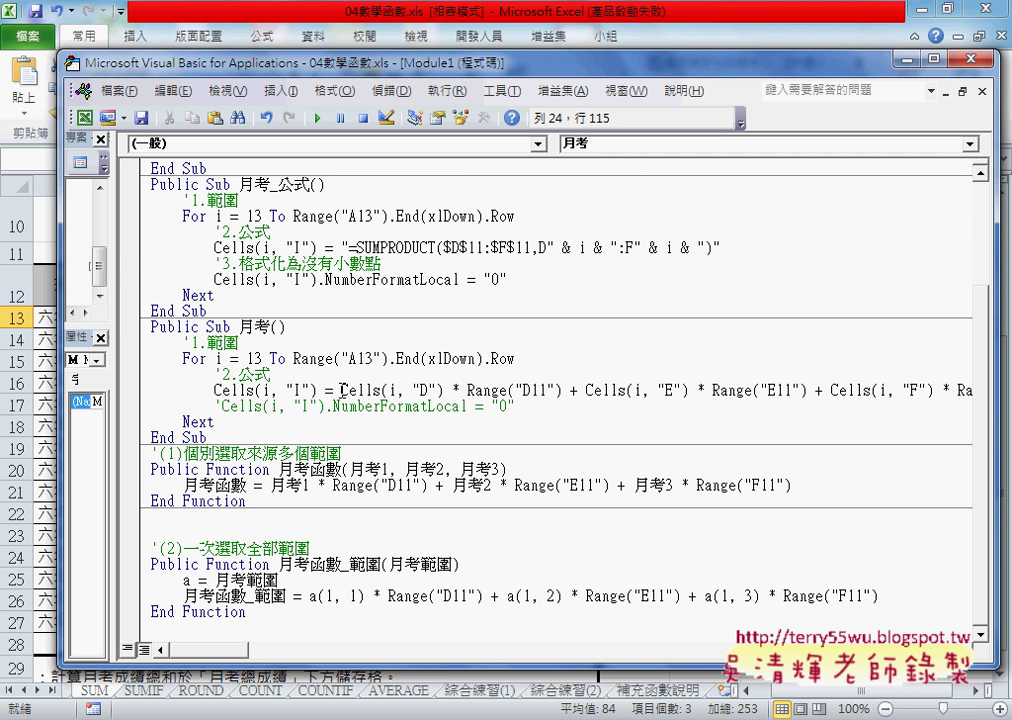
pyautogui.moveTo(343, 390); pyautogui.dragTo(445, 390)
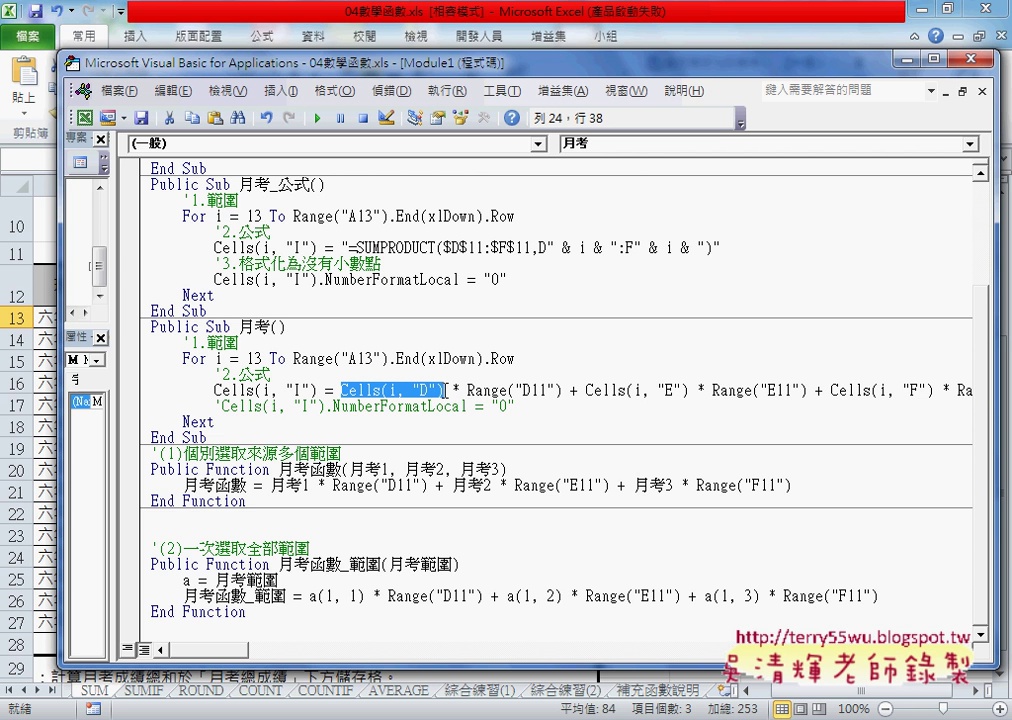
pyautogui.click(474, 393)
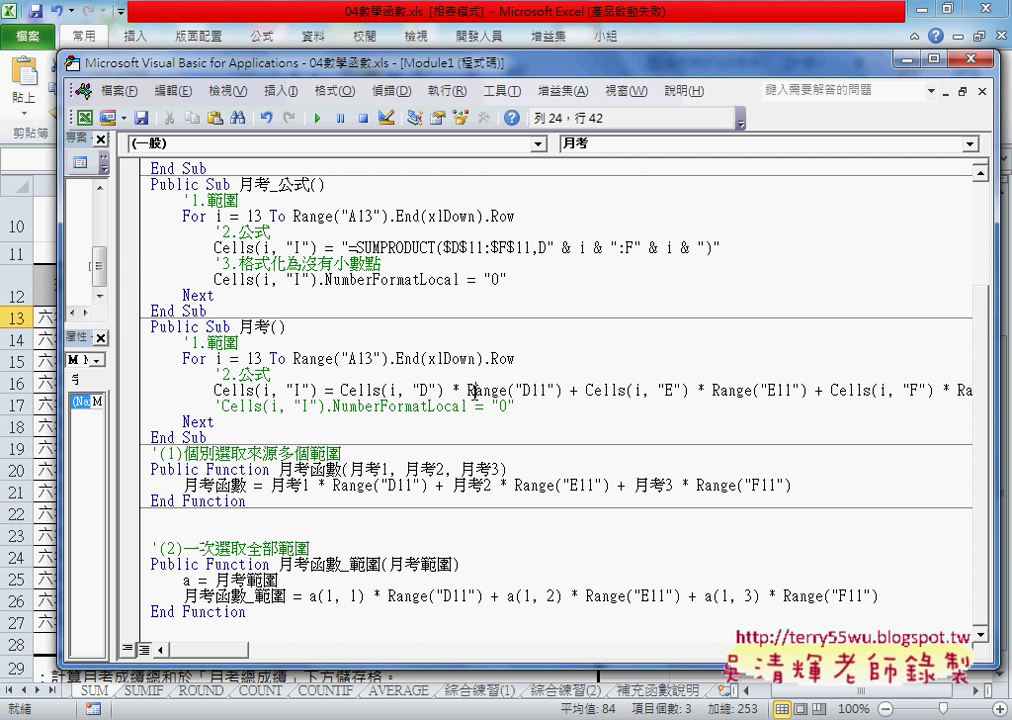
pyautogui.moveTo(269, 485); pyautogui.dragTo(391, 468)
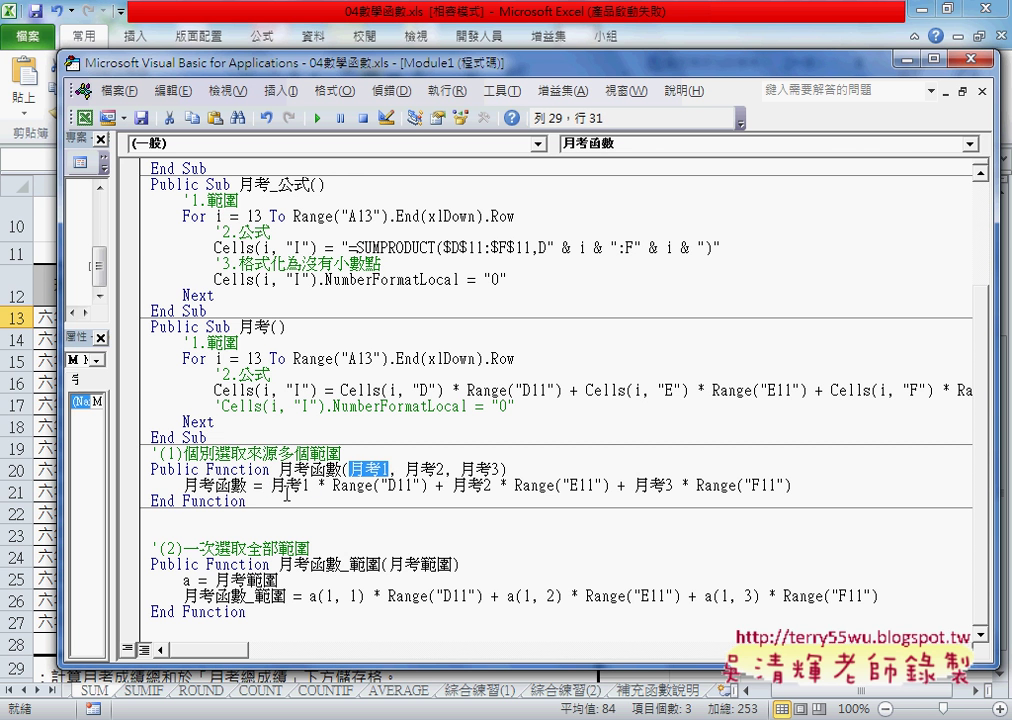
pyautogui.click(303, 497)
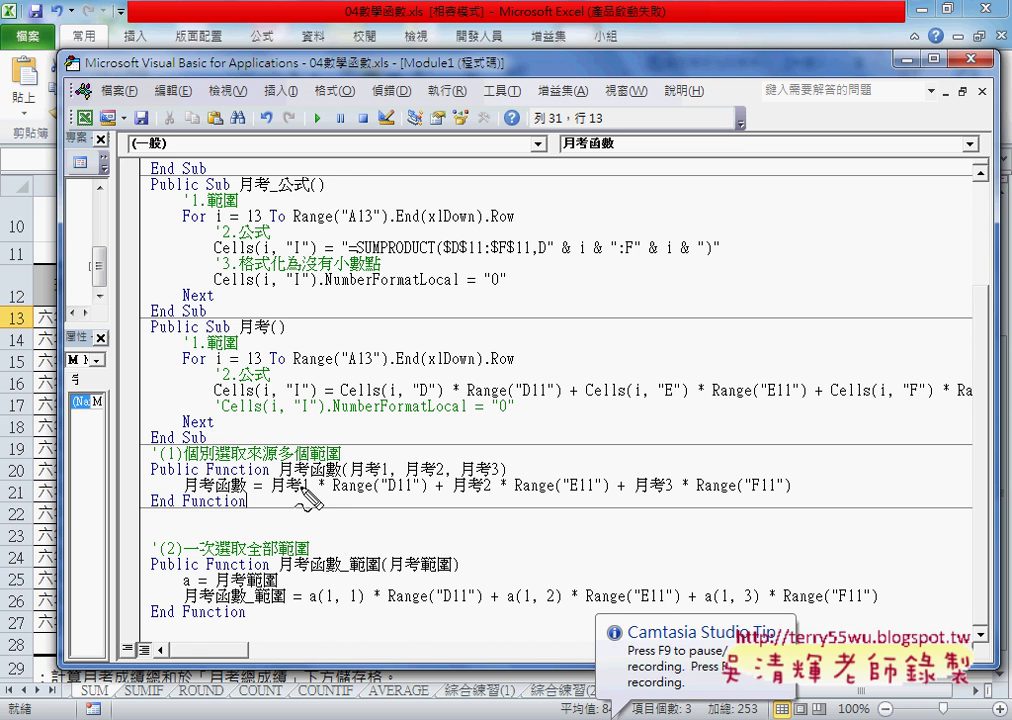
pyautogui.moveTo(340, 398); pyautogui.dragTo(440, 396)
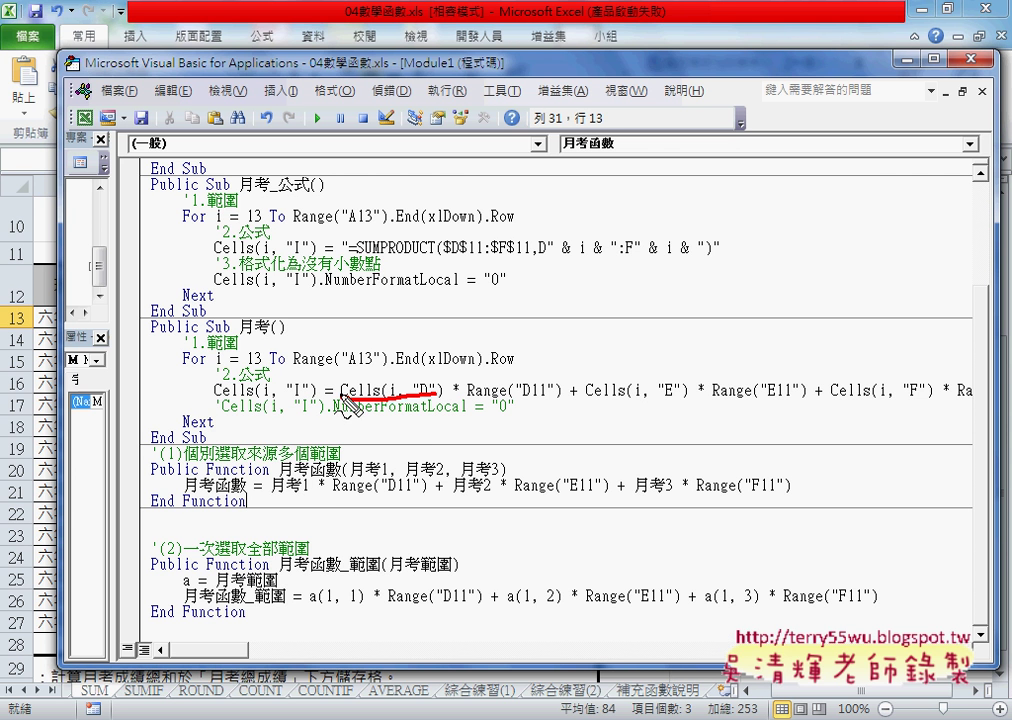
pyautogui.moveTo(204, 338); pyautogui.dragTo(231, 336)
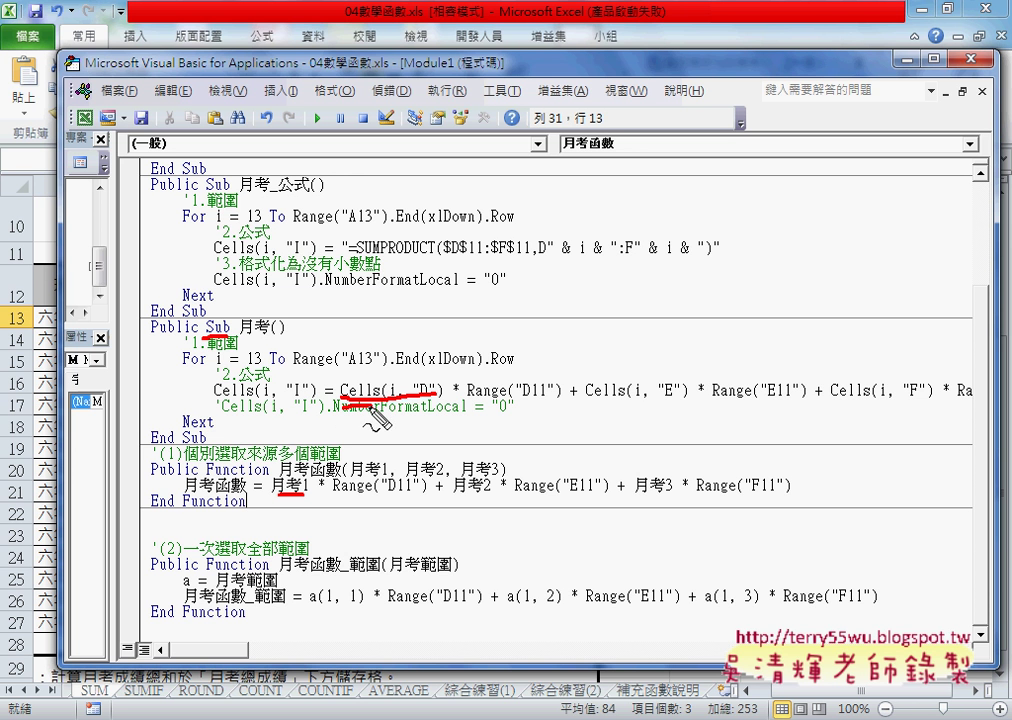
pyautogui.moveTo(342, 418)
pyautogui.mouseDown()
pyautogui.moveTo(368, 399)
pyautogui.moveTo(293, 464)
pyautogui.mouseUp()
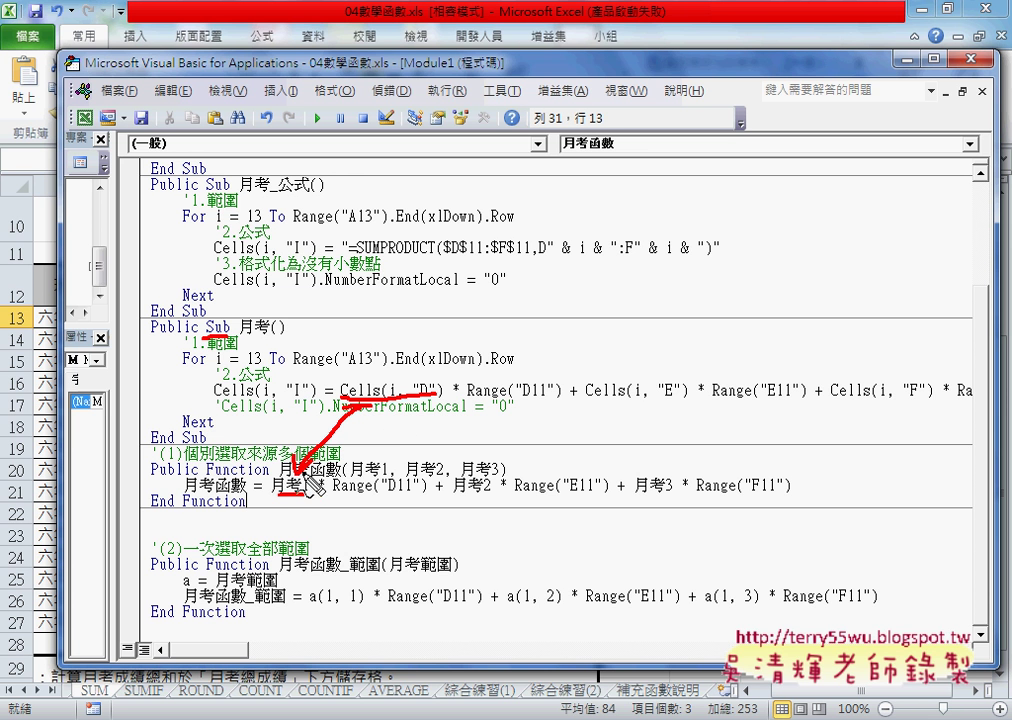
pyautogui.moveTo(594, 398)
pyautogui.mouseDown()
pyautogui.moveTo(655, 402)
pyautogui.moveTo(575, 468)
pyautogui.moveTo(487, 480)
pyautogui.moveTo(510, 490)
pyautogui.mouseUp()
pyautogui.moveTo(830, 401)
pyautogui.mouseDown()
pyautogui.moveTo(915, 400)
pyautogui.moveTo(663, 468)
pyautogui.moveTo(697, 470)
pyautogui.mouseUp()
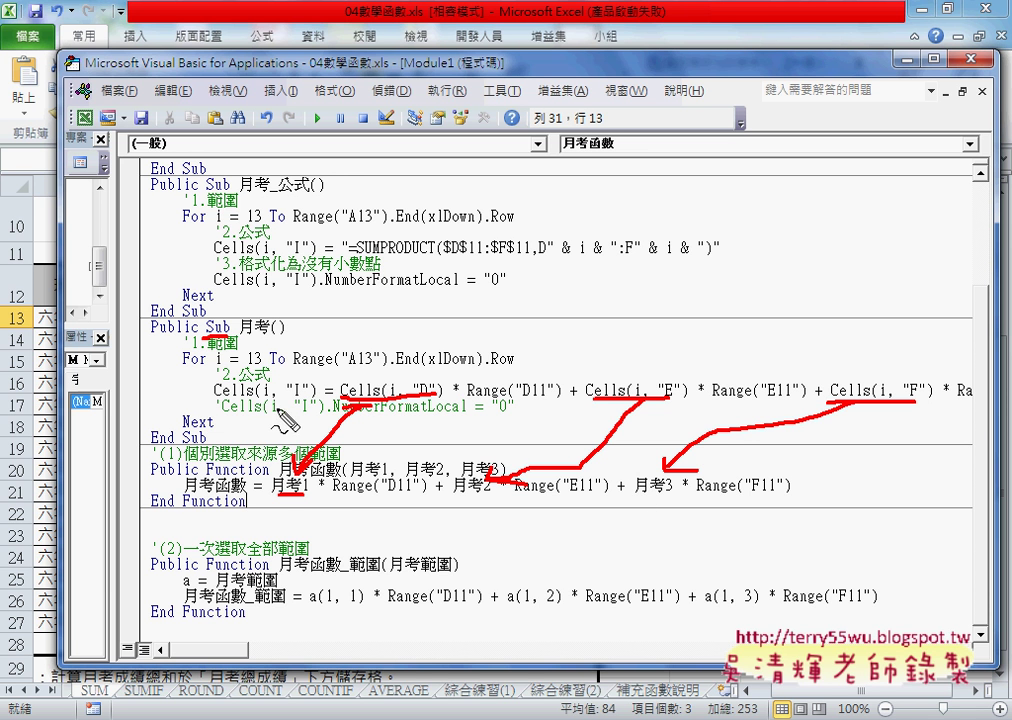
pyautogui.moveTo(450, 375)
pyautogui.mouseDown()
pyautogui.moveTo(258, 386)
pyautogui.moveTo(280, 368)
pyautogui.mouseUp()
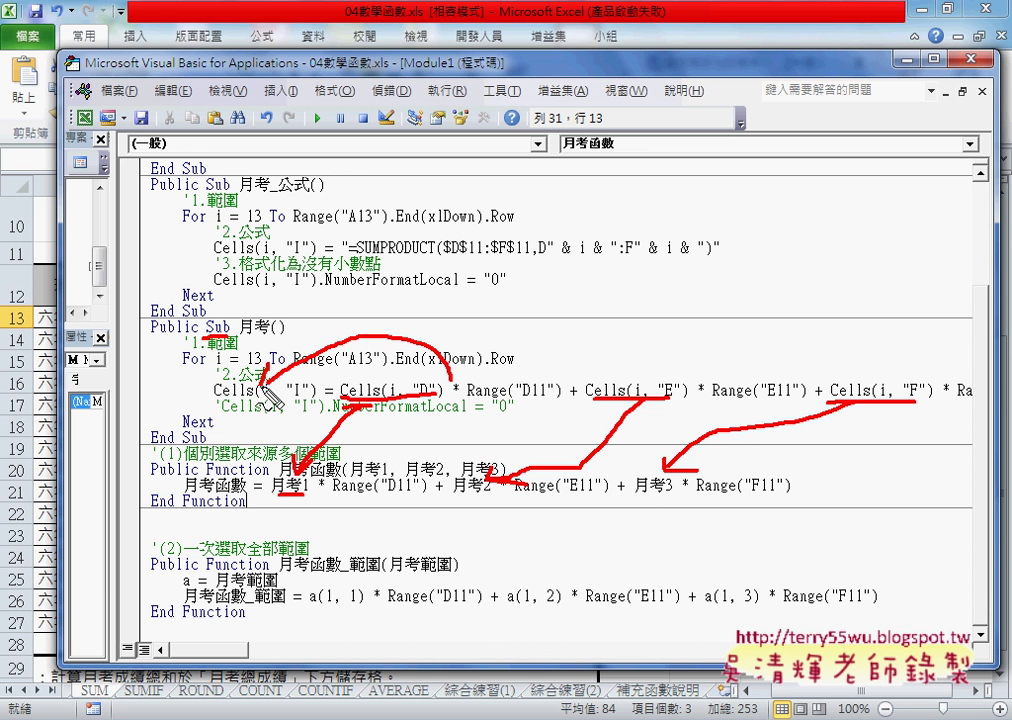
pyautogui.moveTo(285, 503); pyautogui.dragTo(256, 527)
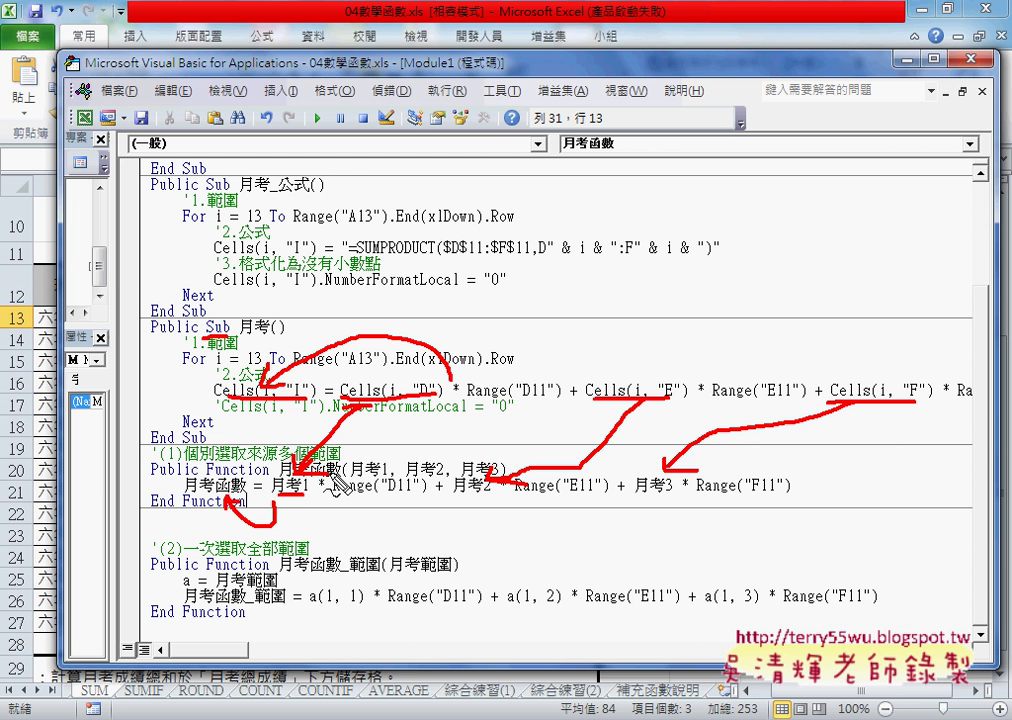
pyautogui.press('Escape')
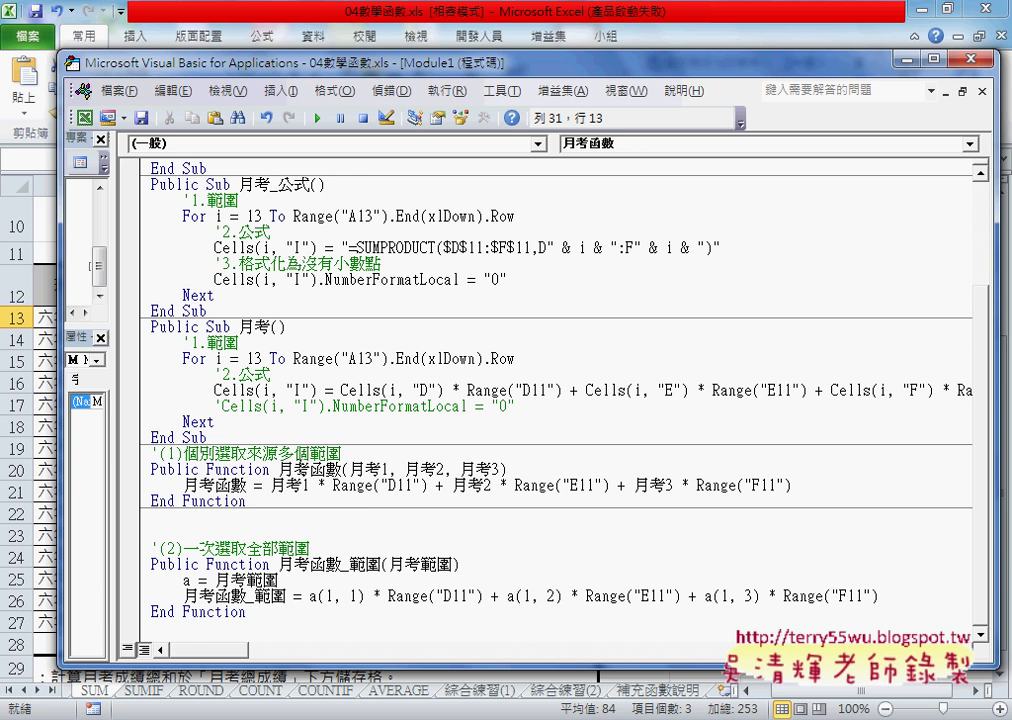
# Delete the blank lines between 月考函數 and 月考函數_範圍.
pyautogui.moveTo(277, 469); pyautogui.dragTo(325, 469)
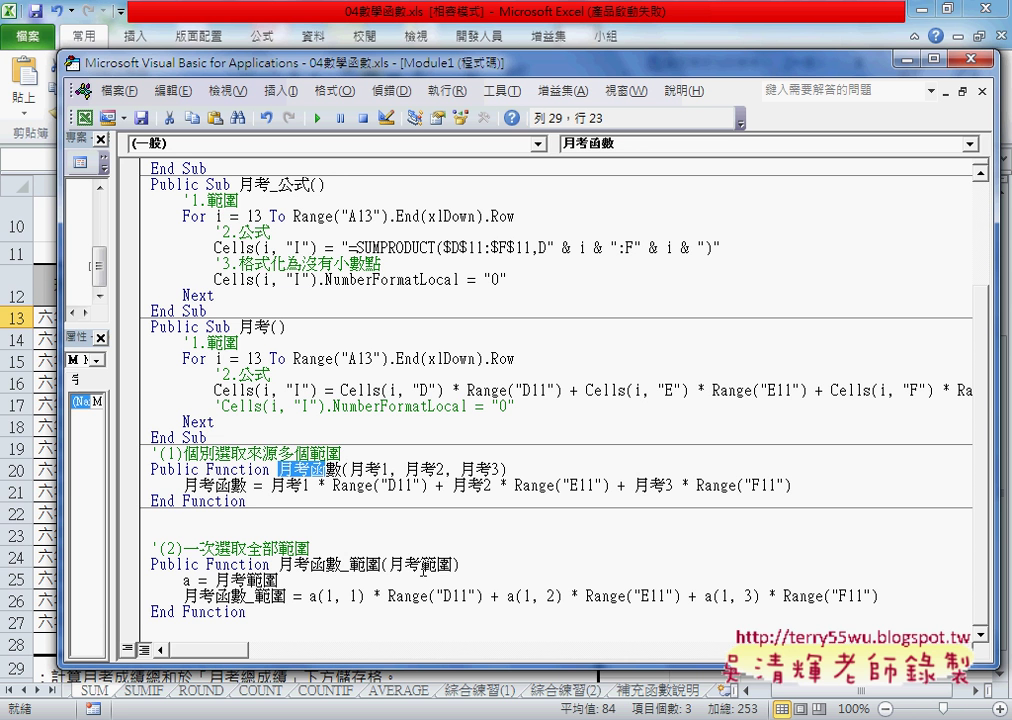
pyautogui.click(298, 527)
pyautogui.press('BackSpace')
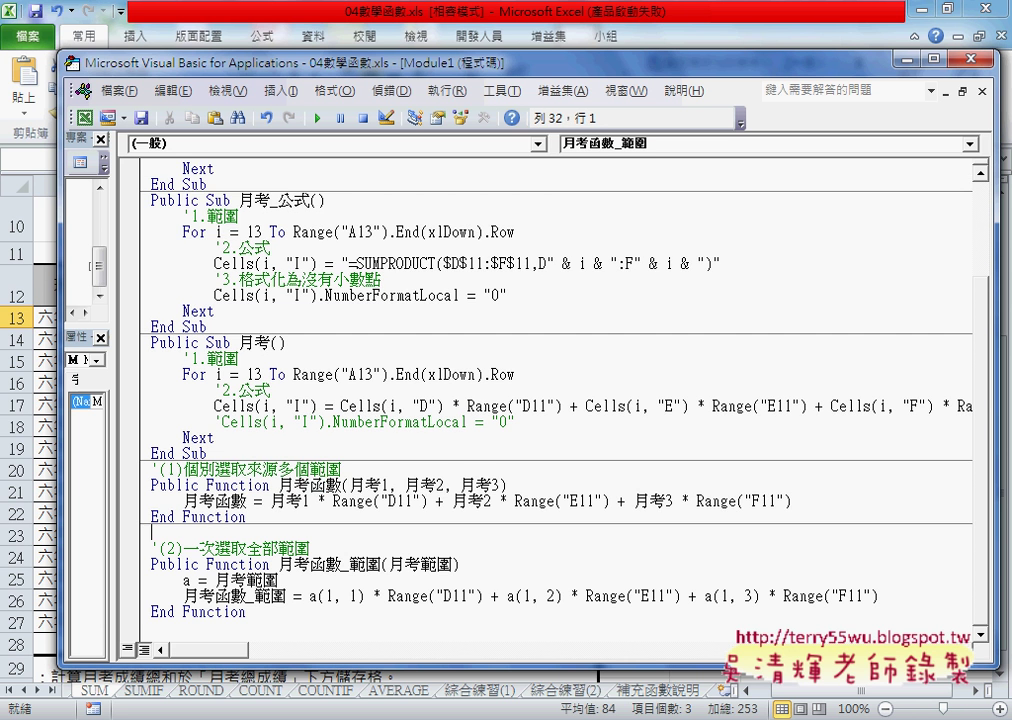
pyautogui.press('BackSpace')
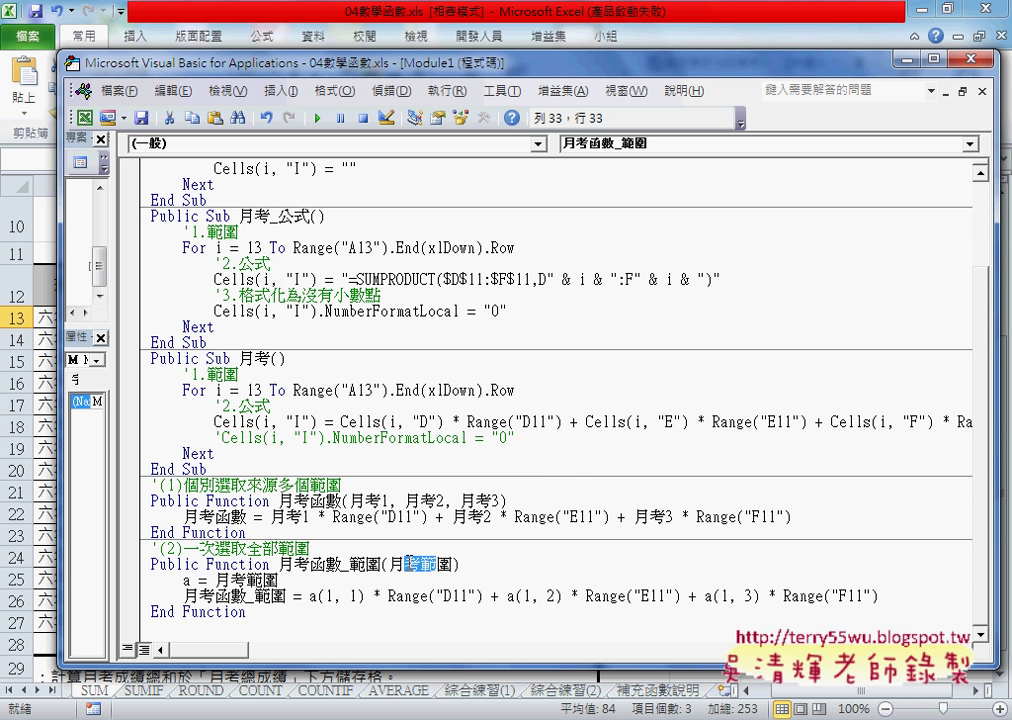
# Highlight and compare the three exam parameters with the single 月考範圍 range parameter.
pyautogui.moveTo(451, 565); pyautogui.dragTo(352, 565)
pyautogui.moveTo(349, 500); pyautogui.dragTo(509, 498)
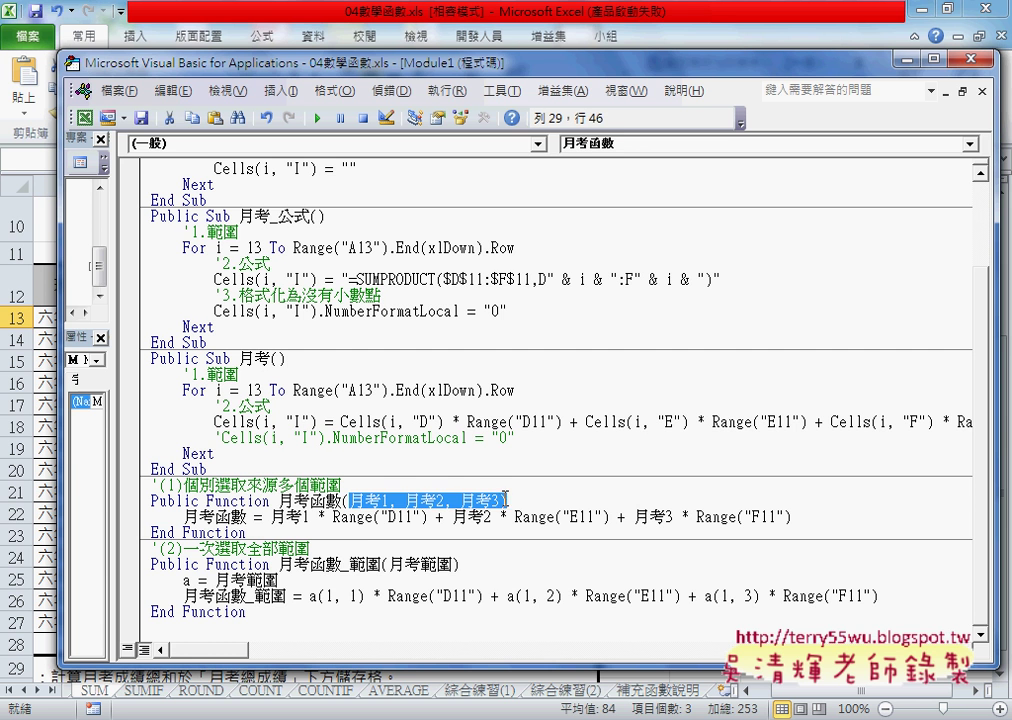
pyautogui.moveTo(390, 564); pyautogui.dragTo(452, 564)
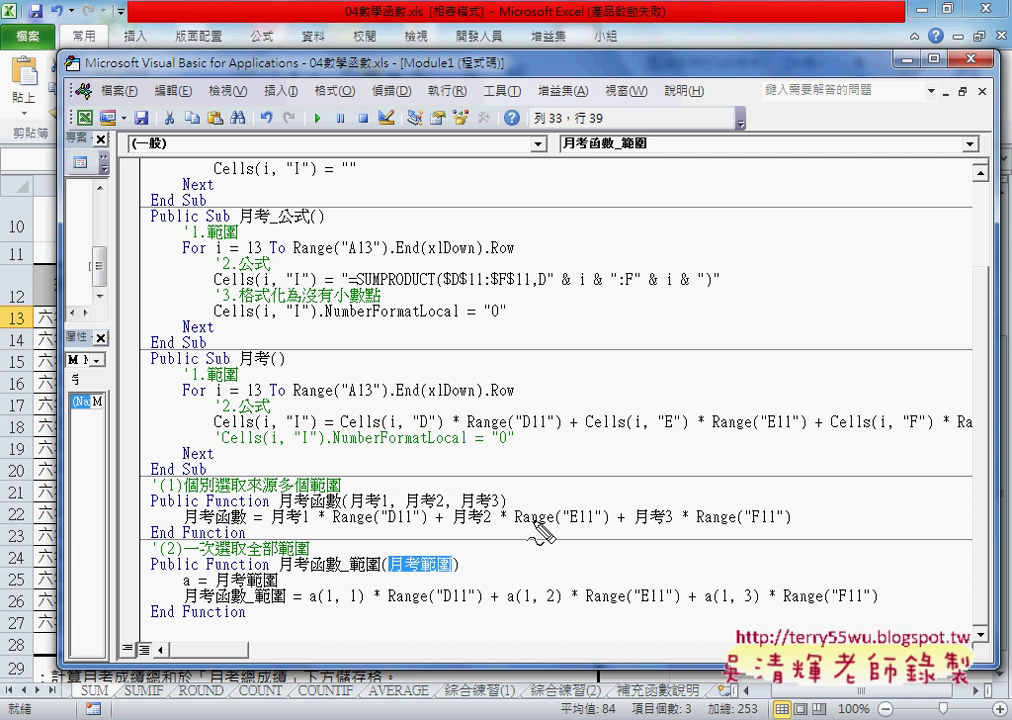
pyautogui.moveTo(537, 490)
pyautogui.mouseDown()
pyautogui.moveTo(605, 465)
pyautogui.moveTo(565, 492)
pyautogui.moveTo(640, 490)
pyautogui.mouseUp()
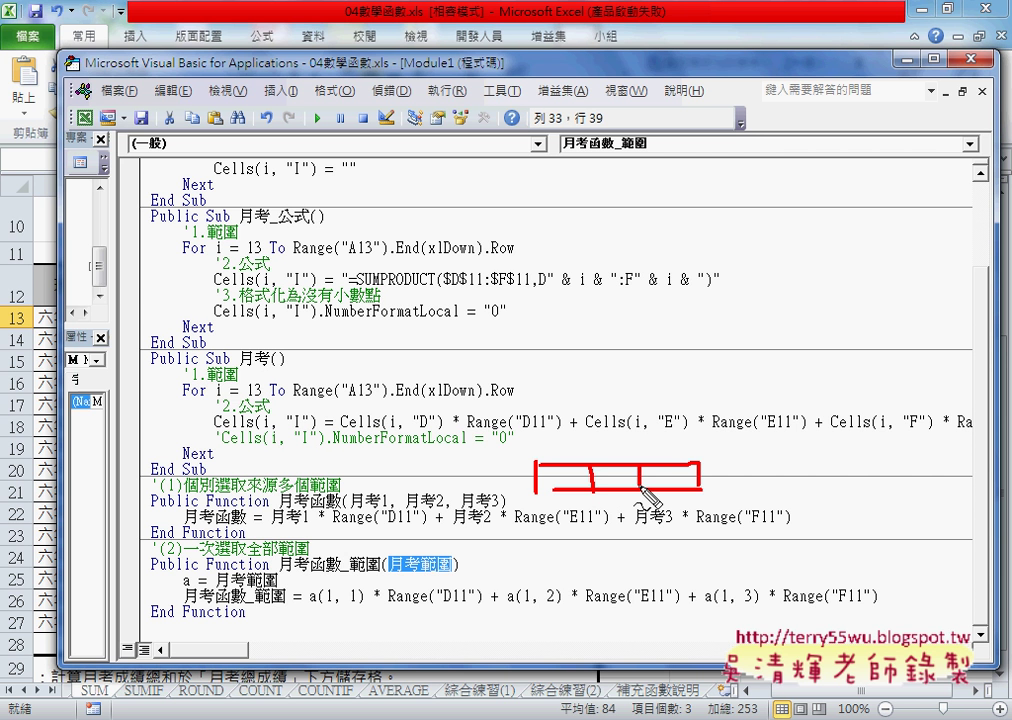
pyautogui.moveTo(354, 509); pyautogui.dragTo(441, 507)
pyautogui.moveTo(477, 507); pyautogui.dragTo(489, 506)
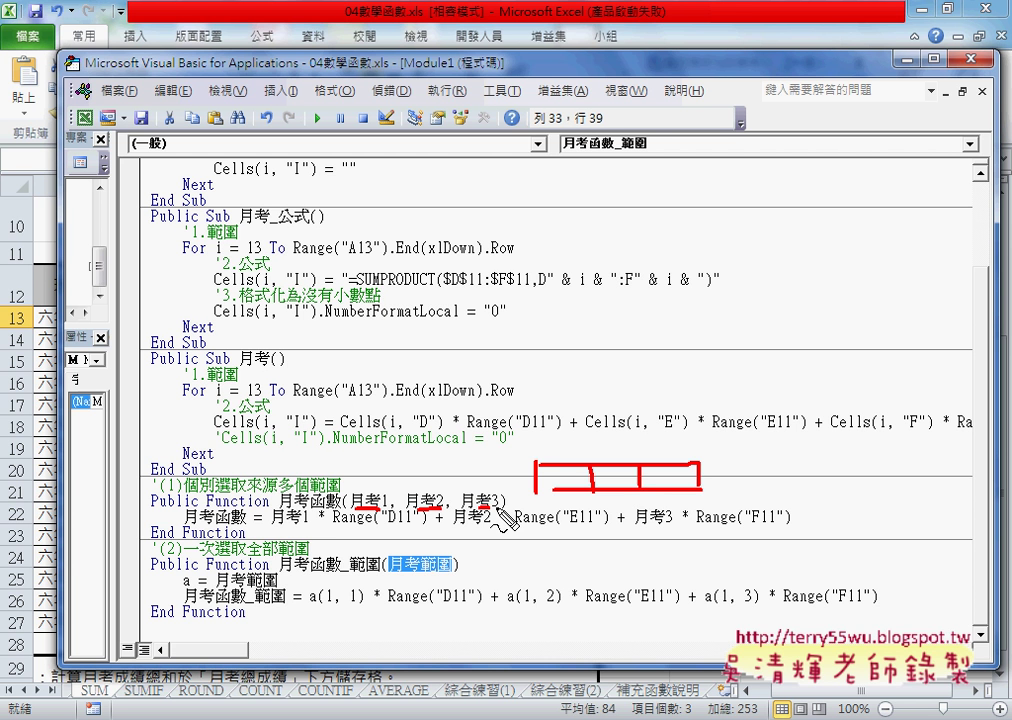
pyautogui.moveTo(585, 432); pyautogui.dragTo(600, 510)
pyautogui.moveTo(637, 432); pyautogui.dragTo(652, 515)
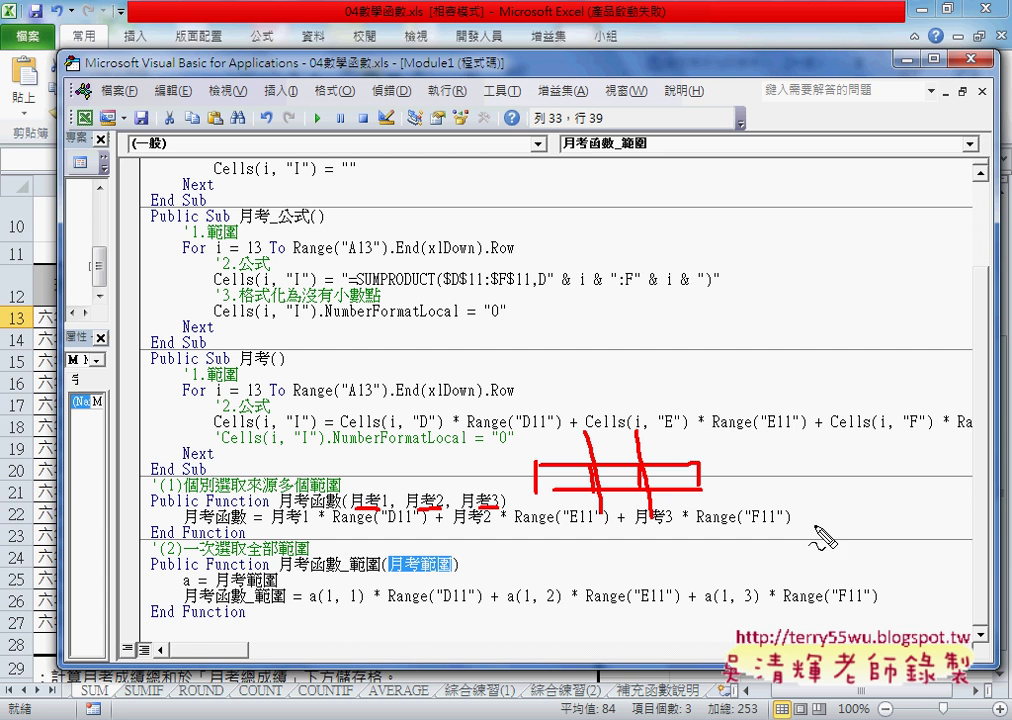
# Highlight the weighted-total expressions in the two functions' code.
pyautogui.moveTo(390, 574); pyautogui.dragTo(452, 574)
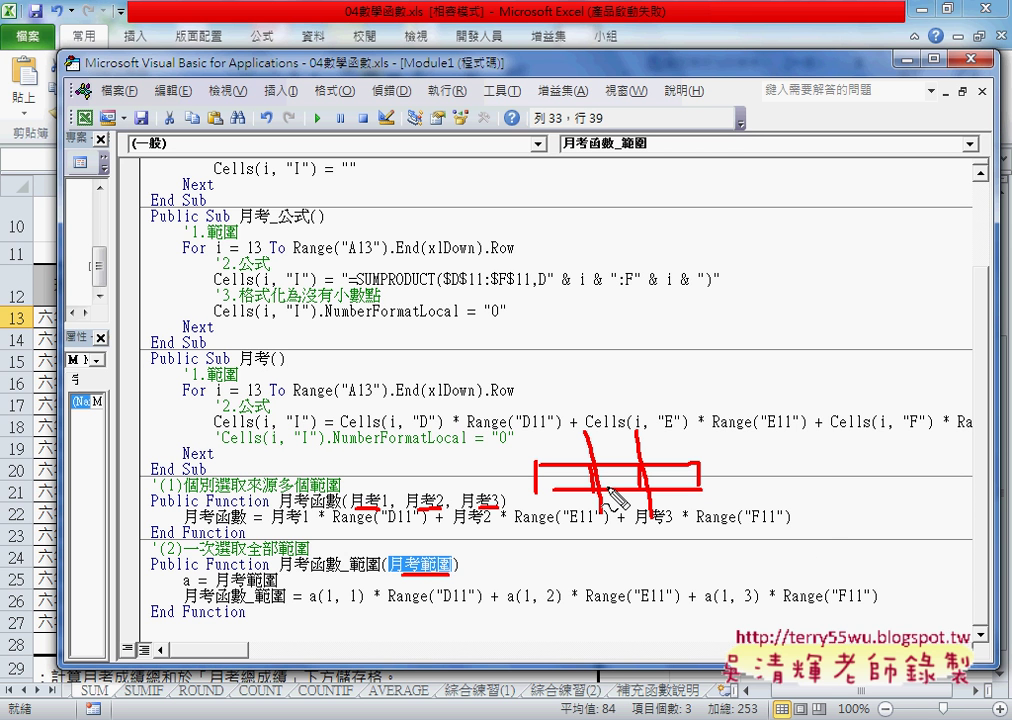
pyautogui.moveTo(222, 590)
pyautogui.mouseDown()
pyautogui.moveTo(275, 590)
pyautogui.moveTo(232, 552)
pyautogui.moveTo(190, 577)
pyautogui.moveTo(207, 590)
pyautogui.mouseUp()
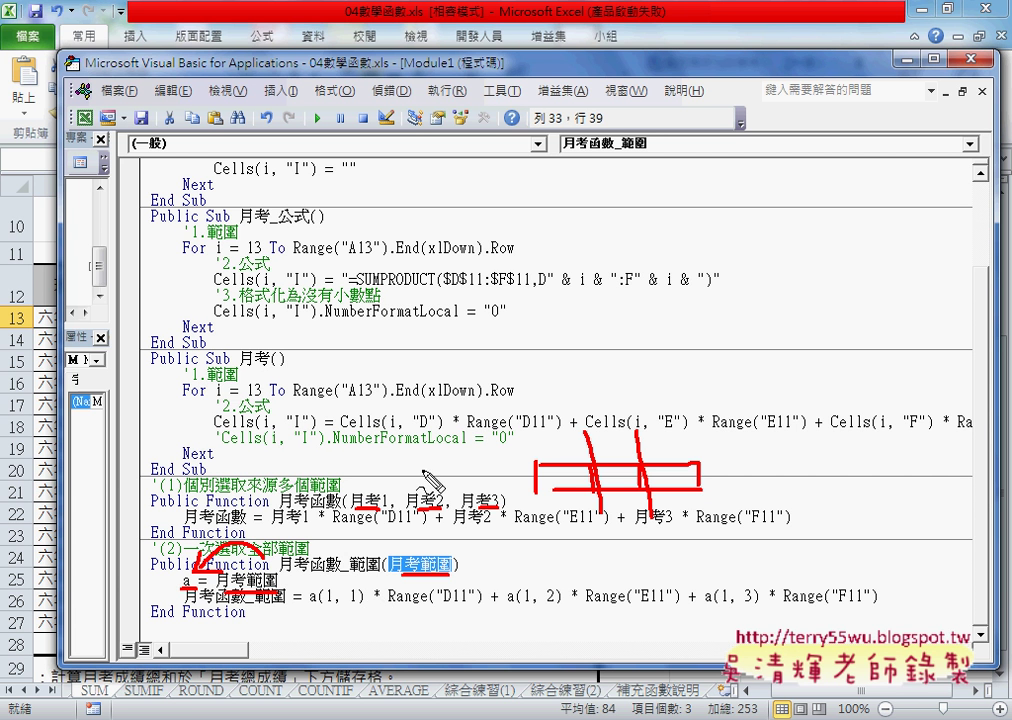
pyautogui.moveTo(508, 464); pyautogui.dragTo(506, 493)
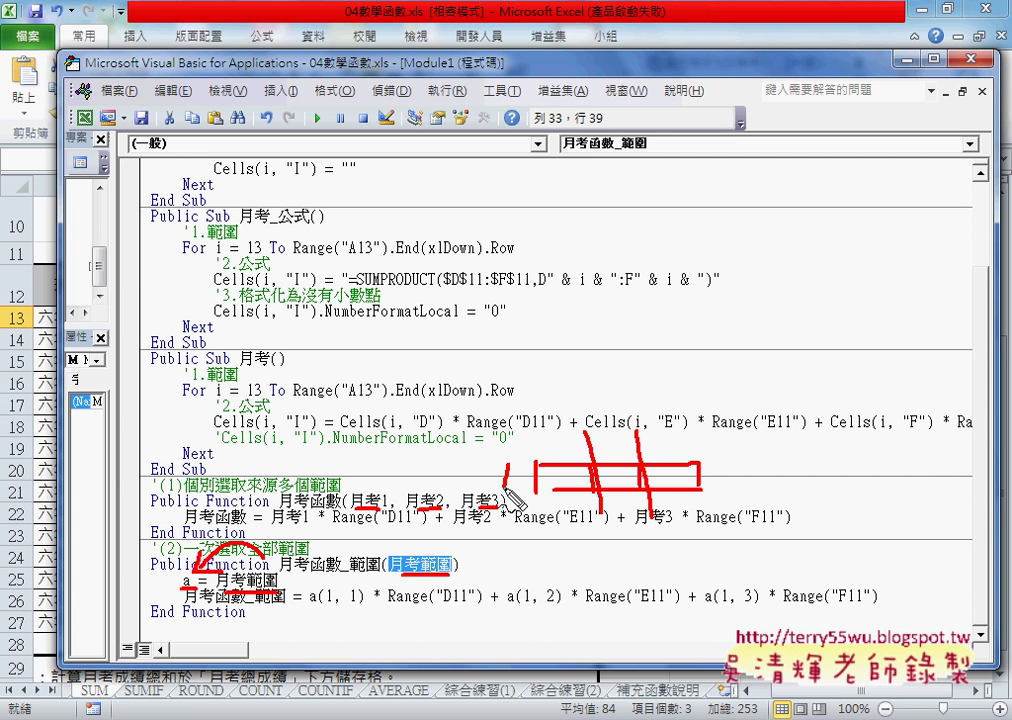
pyautogui.moveTo(557, 400)
pyautogui.mouseDown()
pyautogui.moveTo(561, 420)
pyautogui.moveTo(675, 418)
pyautogui.mouseUp()
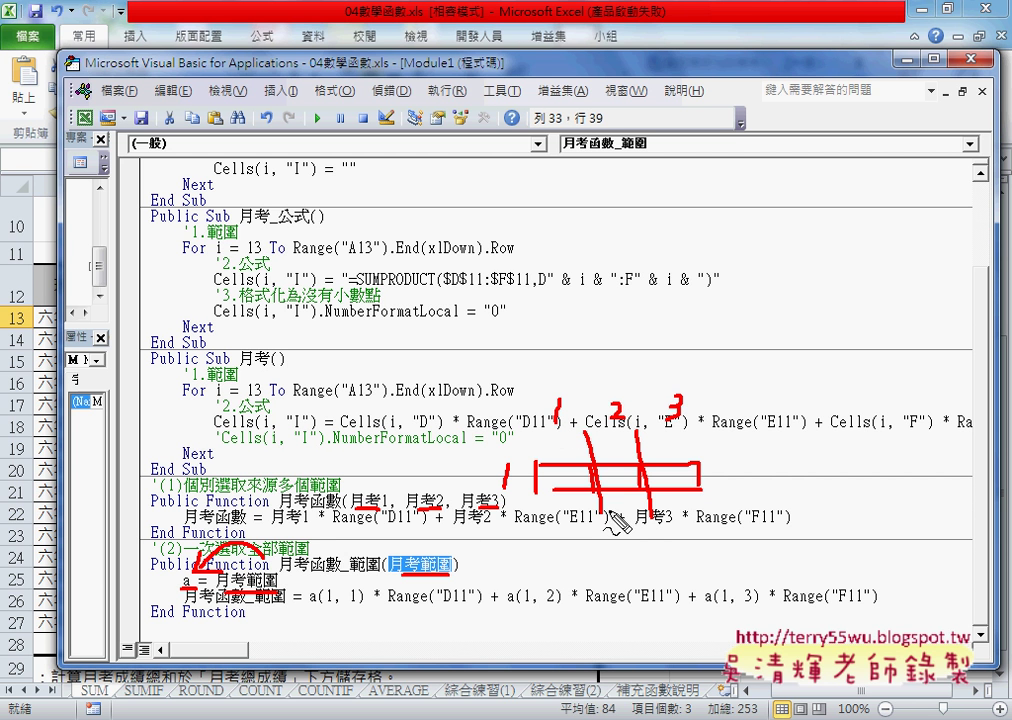
pyautogui.moveTo(588, 515)
pyautogui.mouseDown()
pyautogui.moveTo(590, 535)
pyautogui.moveTo(615, 515)
pyautogui.moveTo(620, 535)
pyautogui.moveTo(664, 538)
pyautogui.mouseUp()
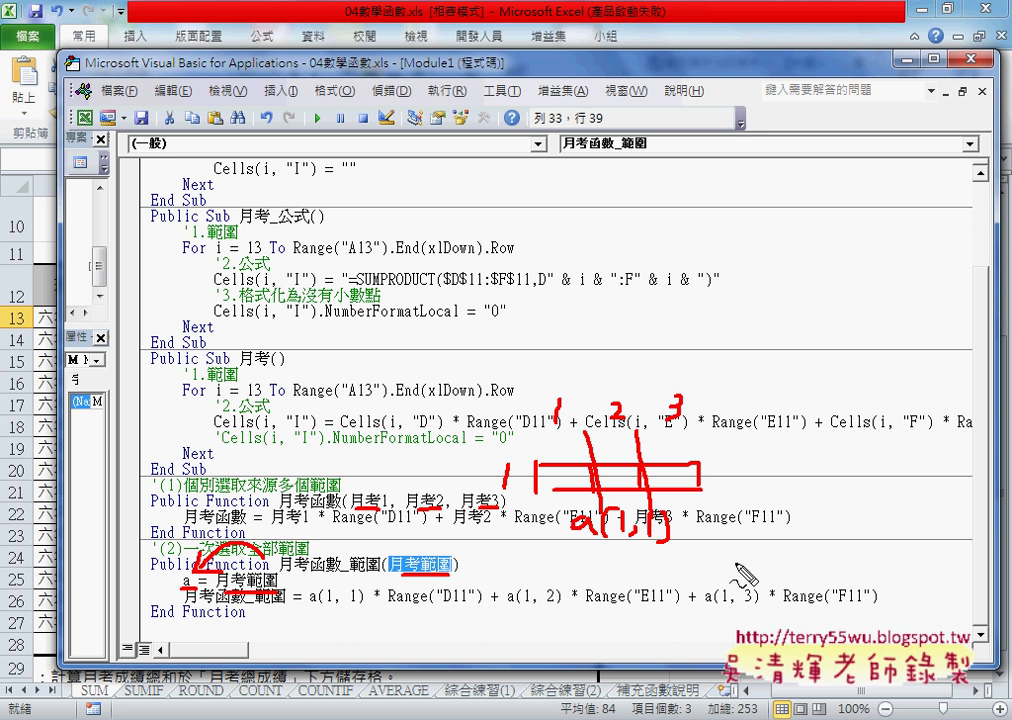
pyautogui.moveTo(742, 516)
pyautogui.mouseDown()
pyautogui.moveTo(726, 534)
pyautogui.moveTo(846, 528)
pyautogui.mouseUp()
pyautogui.moveTo(842, 501); pyautogui.dragTo(848, 533)
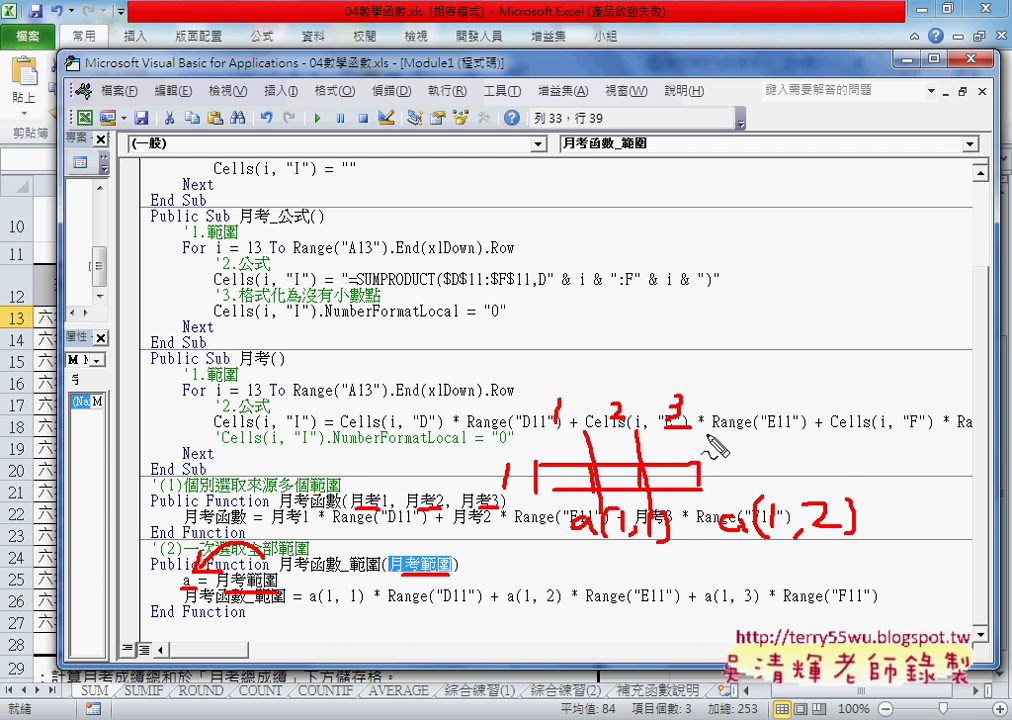
pyautogui.moveTo(866, 445)
pyautogui.mouseDown()
pyautogui.moveTo(868, 460)
pyautogui.moveTo(940, 462)
pyautogui.mouseUp()
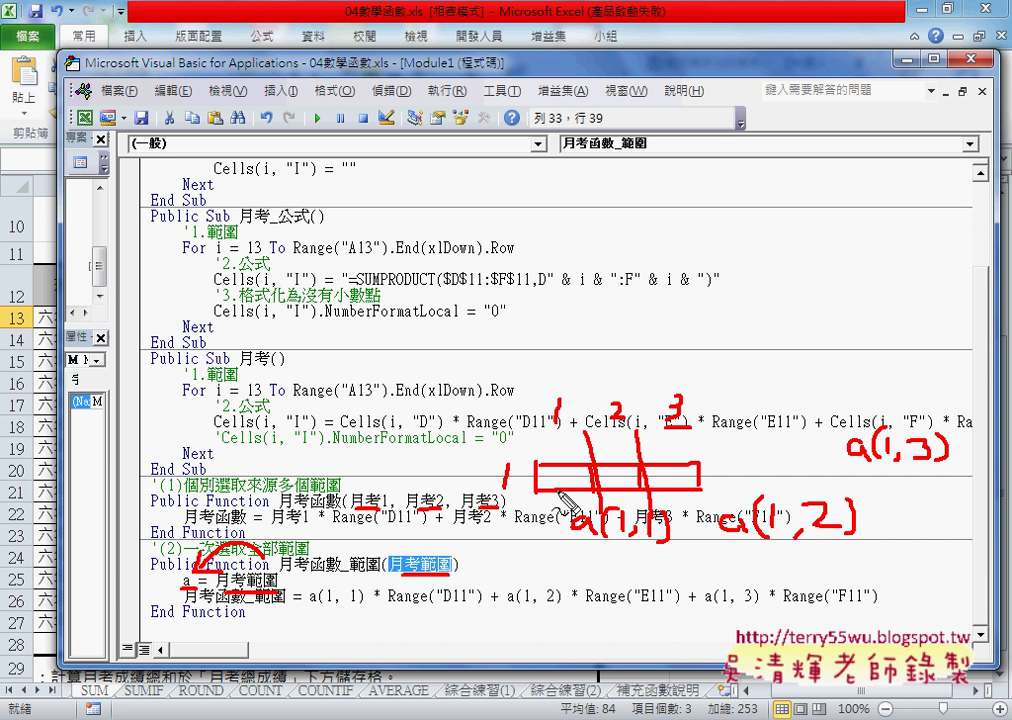
# Highlight the a(1, 1) references and other parts of 月考函數_範圍's code.
pyautogui.press('Escape')
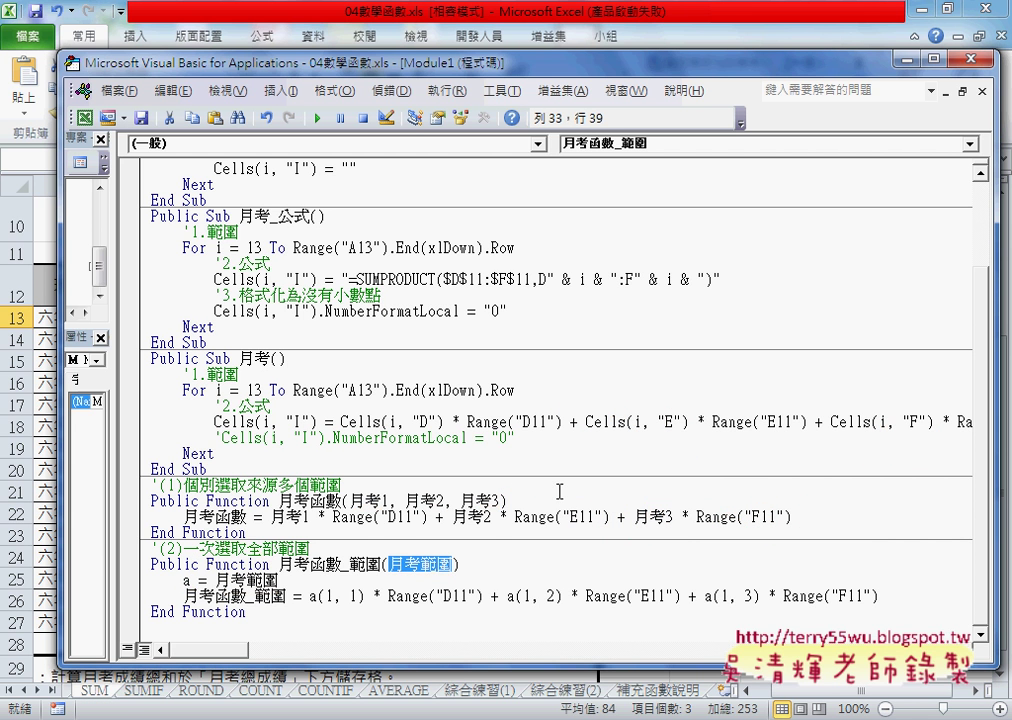
pyautogui.moveTo(365, 596); pyautogui.dragTo(312, 597)
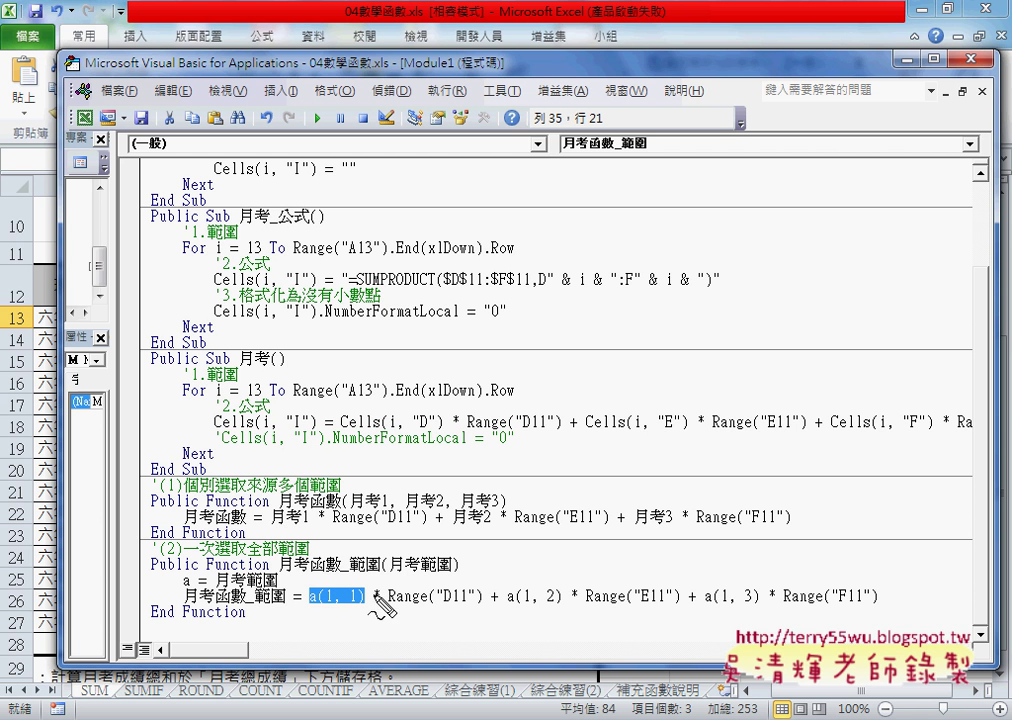
pyautogui.moveTo(277, 522)
pyautogui.mouseDown()
pyautogui.moveTo(312, 521)
pyautogui.moveTo(338, 578)
pyautogui.mouseUp()
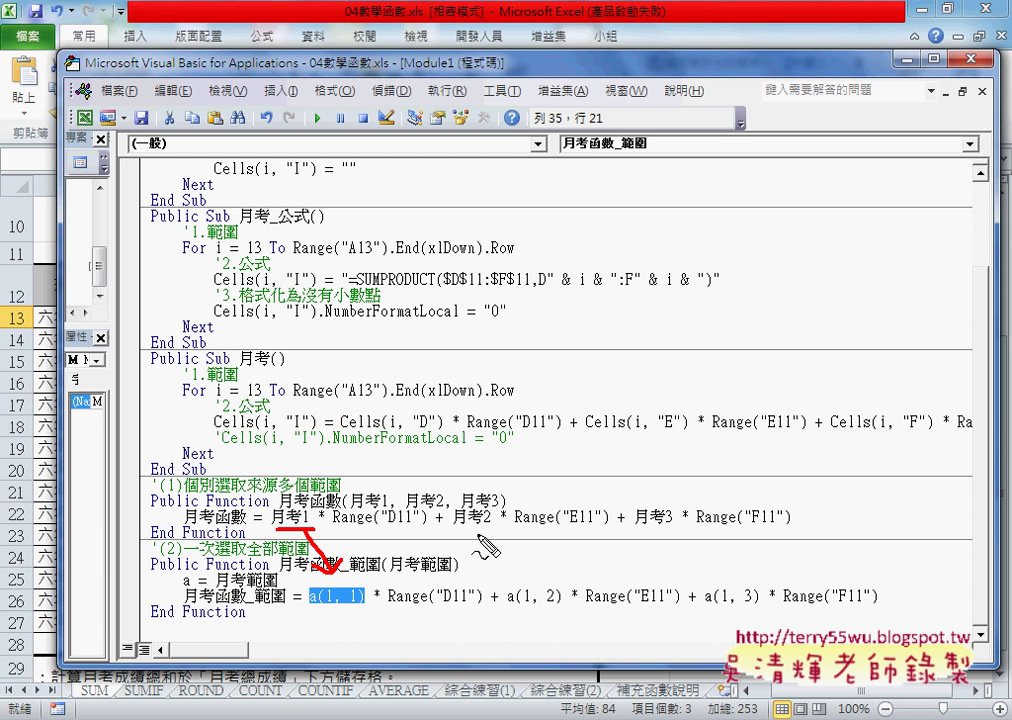
pyautogui.moveTo(453, 522)
pyautogui.mouseDown()
pyautogui.moveTo(526, 521)
pyautogui.moveTo(528, 598)
pyautogui.moveTo(542, 570)
pyautogui.mouseUp()
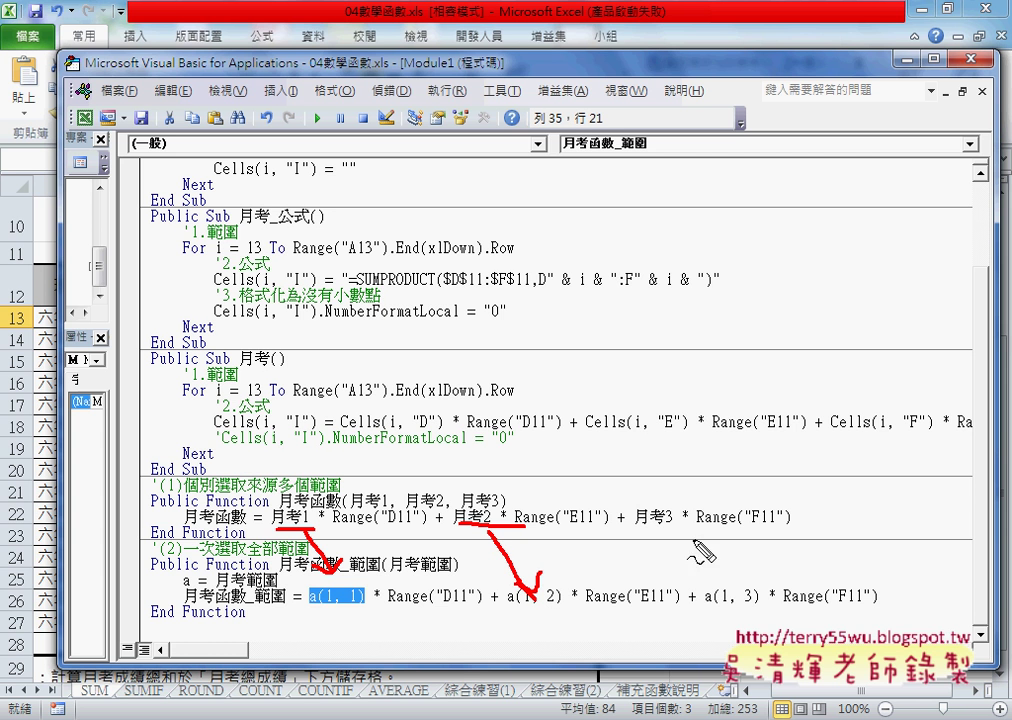
pyautogui.moveTo(645, 519)
pyautogui.mouseDown()
pyautogui.moveTo(690, 518)
pyautogui.moveTo(712, 580)
pyautogui.moveTo(725, 570)
pyautogui.mouseUp()
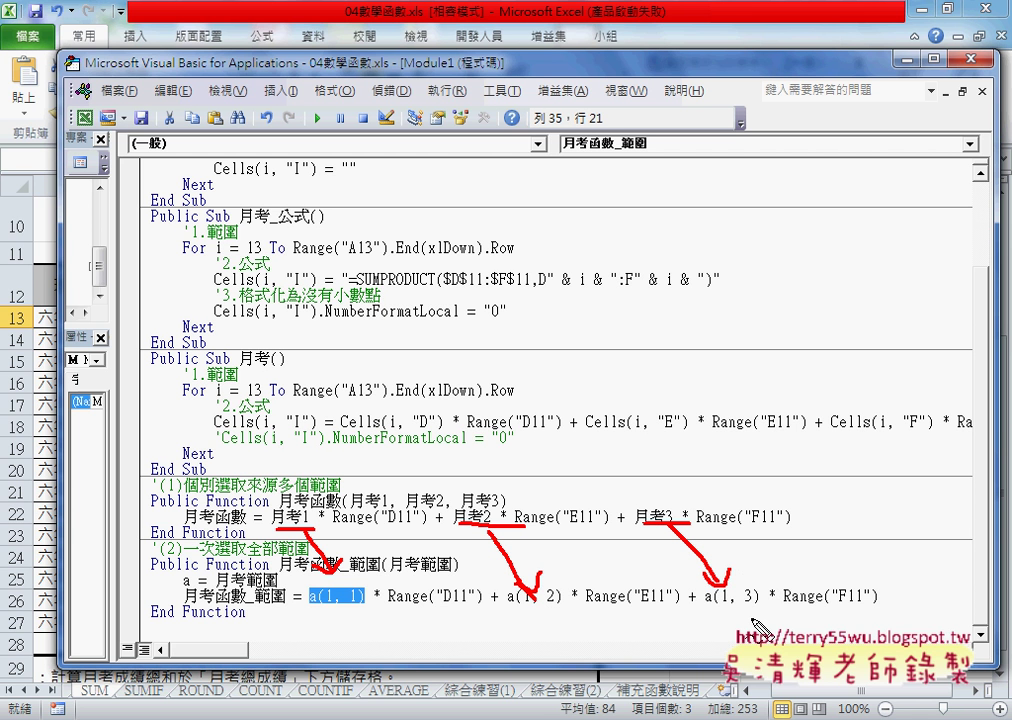
pyautogui.moveTo(333, 607)
pyautogui.mouseDown()
pyautogui.moveTo(300, 634)
pyautogui.moveTo(271, 610)
pyautogui.moveTo(288, 617)
pyautogui.moveTo(378, 577)
pyautogui.mouseUp()
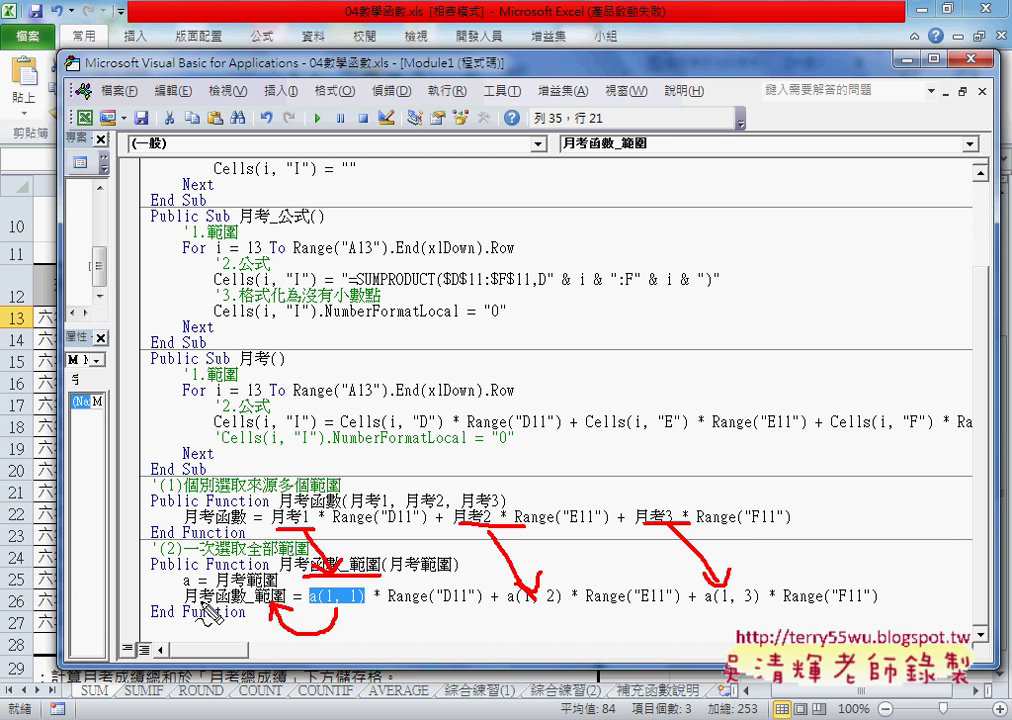
pyautogui.moveTo(199, 603); pyautogui.dragTo(255, 603)
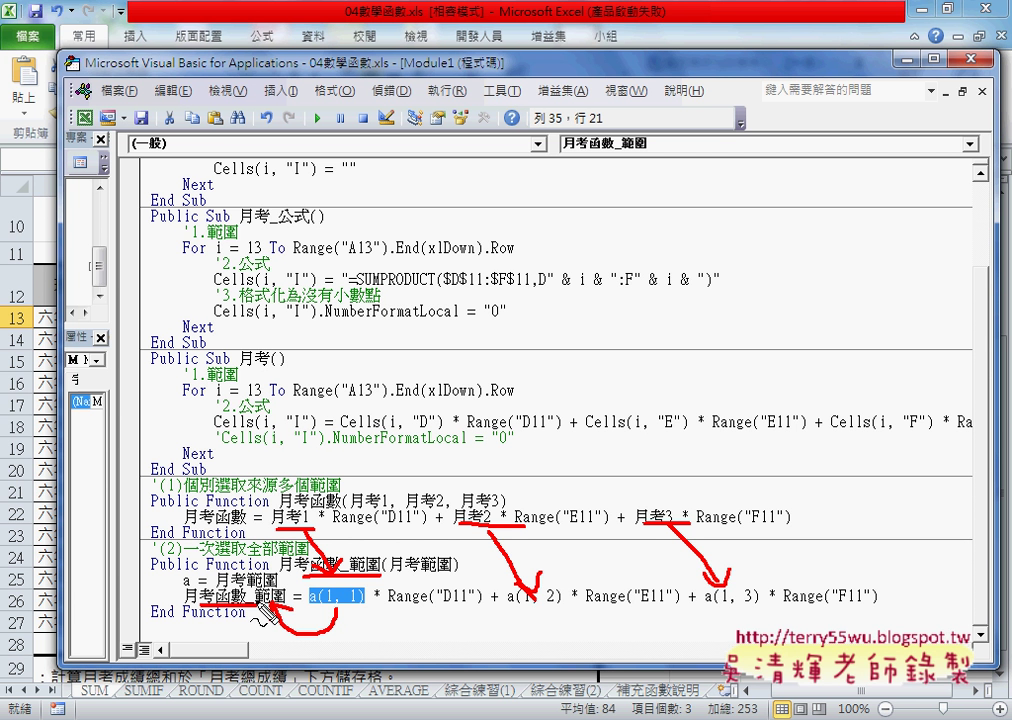
# Clear the highlight and move the editor aside to reveal the grade sheet.
pyautogui.press('Escape')
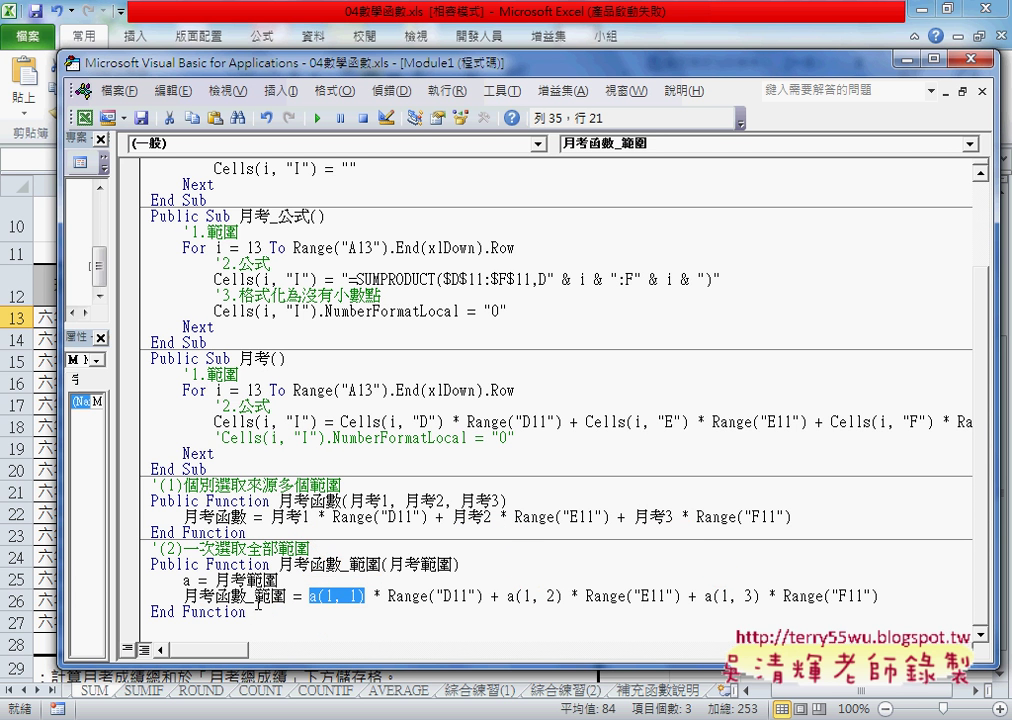
pyautogui.click(343, 517)
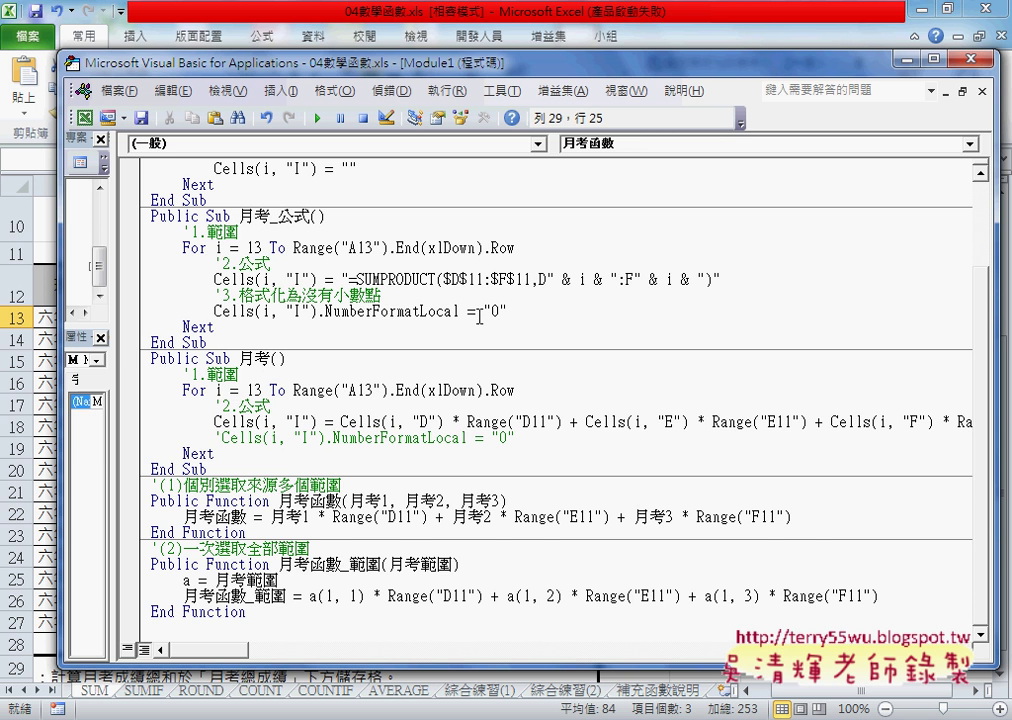
pyautogui.moveTo(465, 68); pyautogui.dragTo(860, 92)
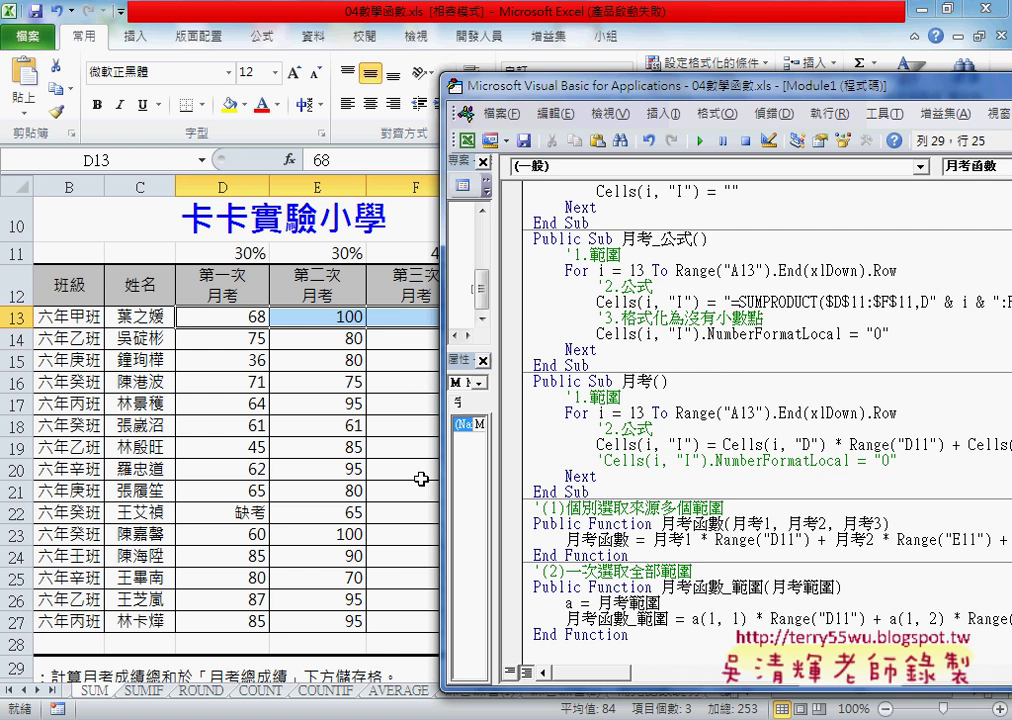
# Review the 月考函數 and 月考函數_範圍 descriptions for I13, cancel, then reopen the VBA editor.
pyautogui.click(417, 399)
pyautogui.click(630, 316)
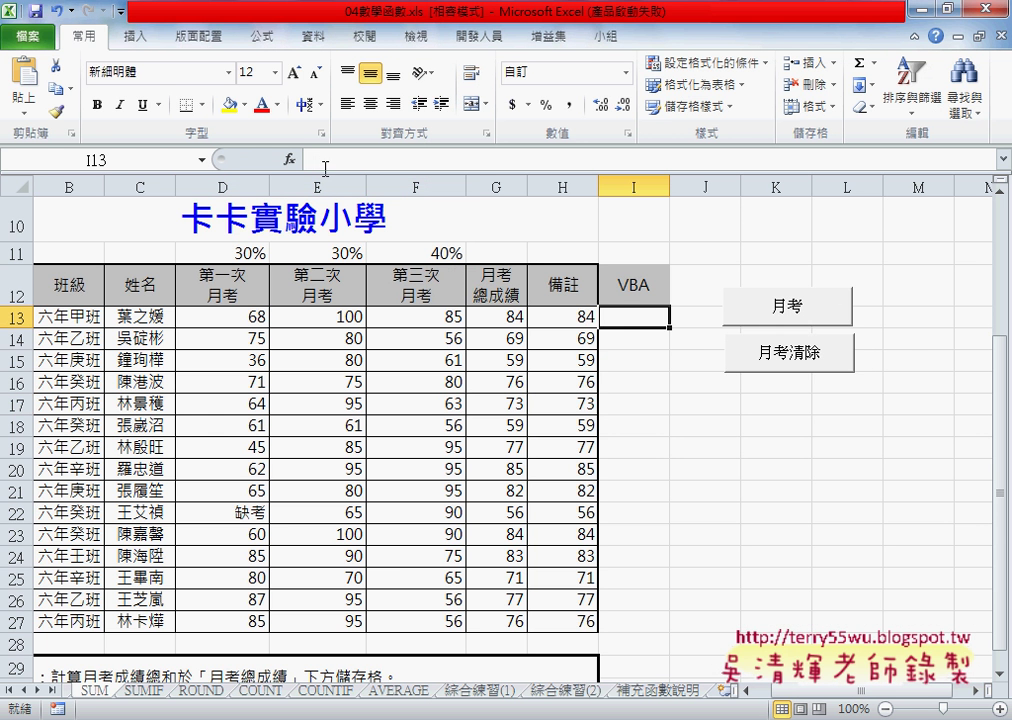
pyautogui.click(291, 160)
pyautogui.click(636, 400)
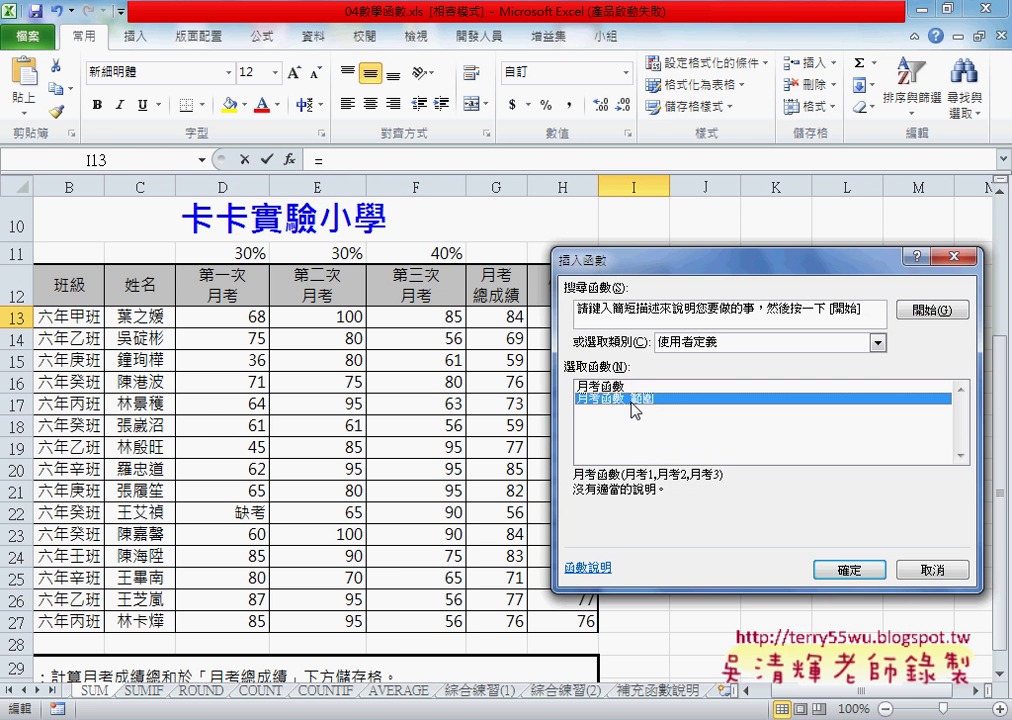
pyautogui.click(633, 397)
pyautogui.click(633, 387)
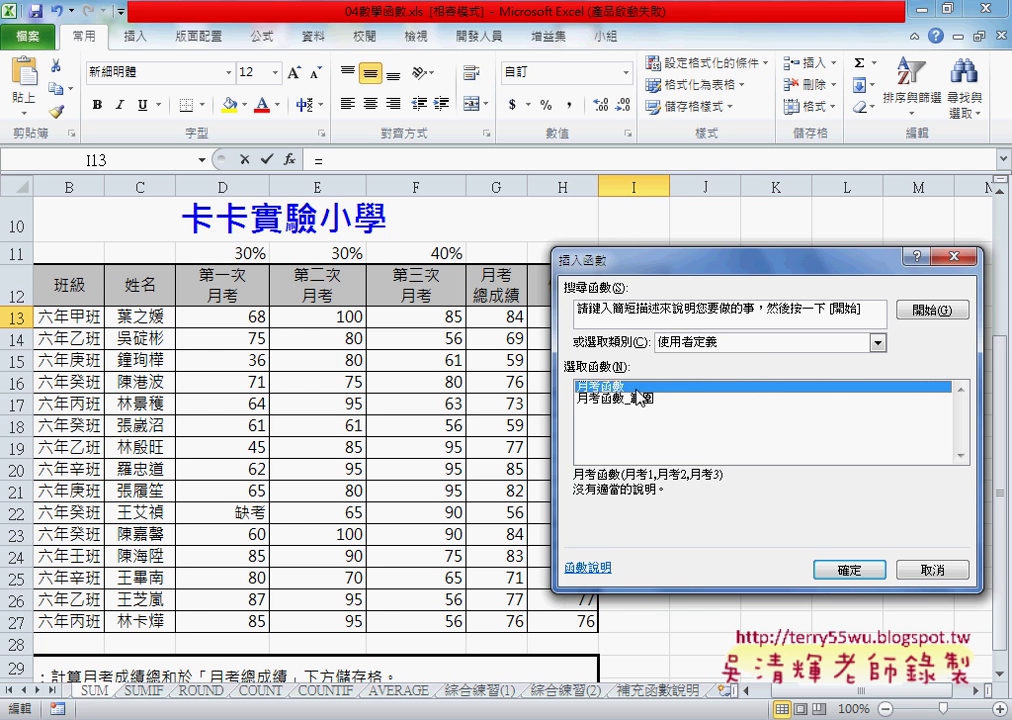
pyautogui.click(933, 572)
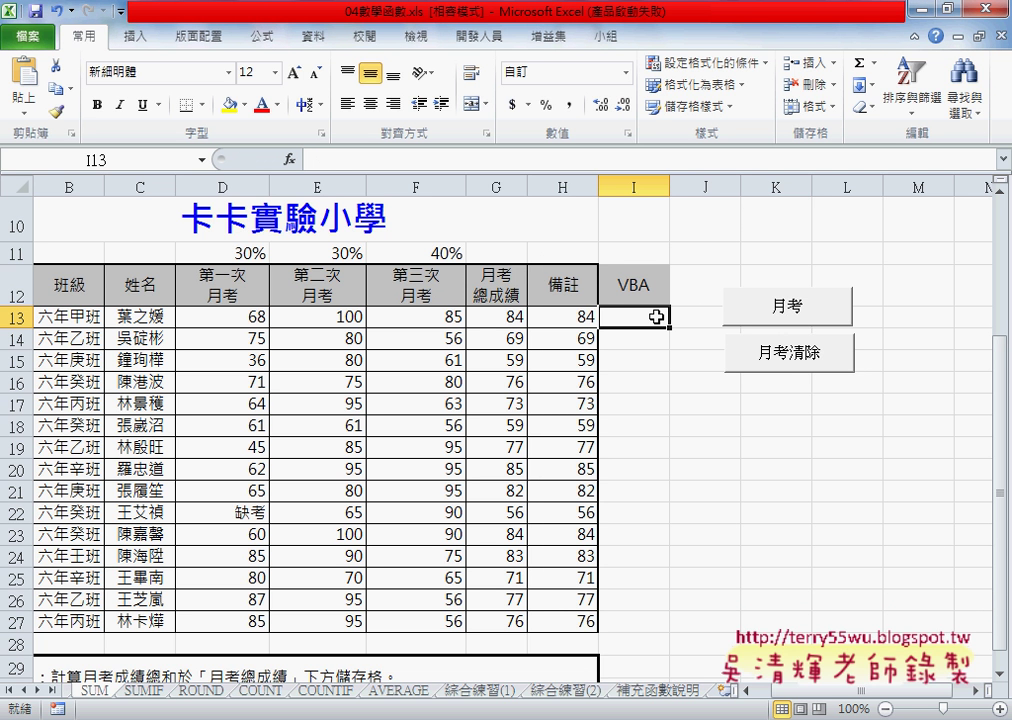
pyautogui.hotkey('alt', 'F11')
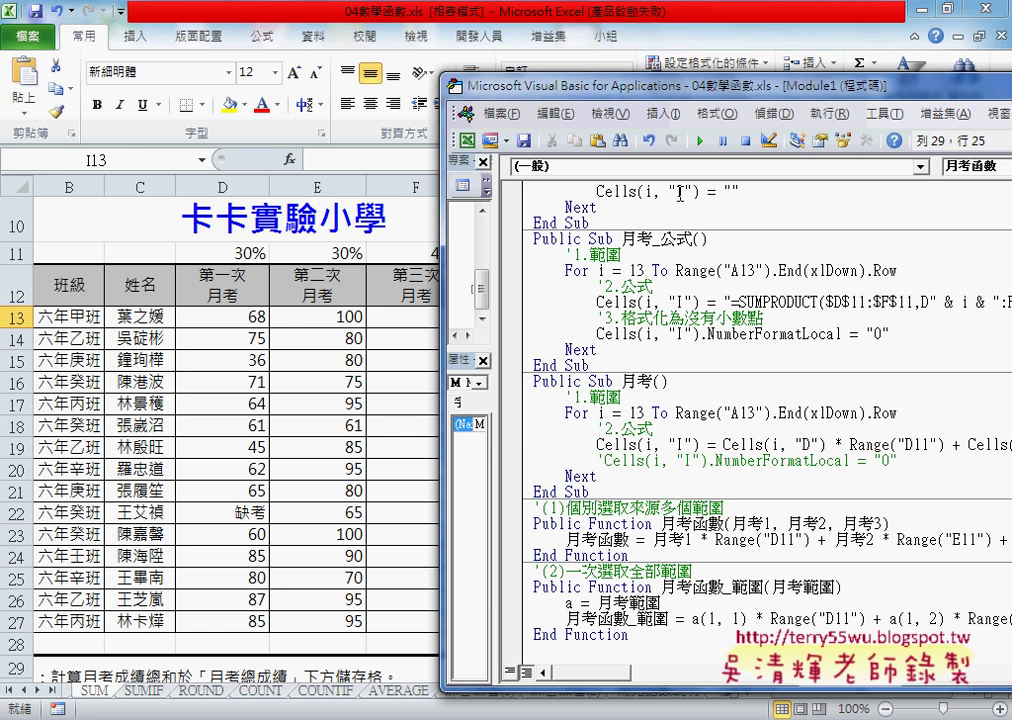
# Duplicate the Public Sub 月考 macro after the last End Function.
pyautogui.moveTo(520, 86); pyautogui.dragTo(300, 62)
pyautogui.moveTo(308, 491); pyautogui.dragTo(372, 491)
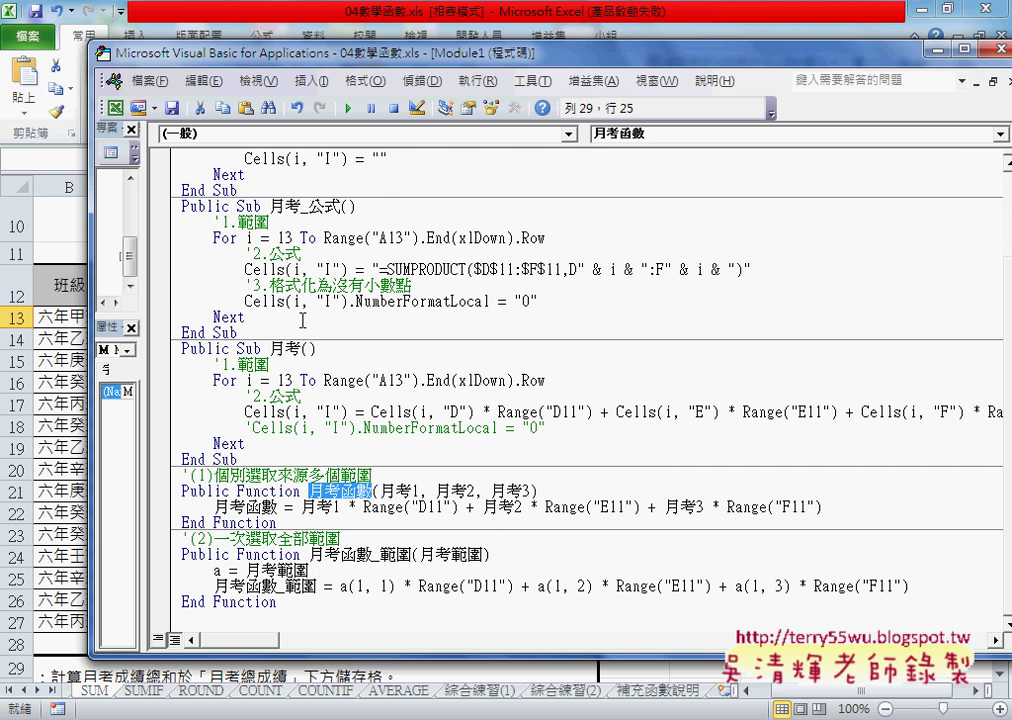
pyautogui.scroll(1, 302, 330)
pyautogui.scroll(-1, 298, 390)
pyautogui.moveTo(240, 459); pyautogui.dragTo(181, 348)
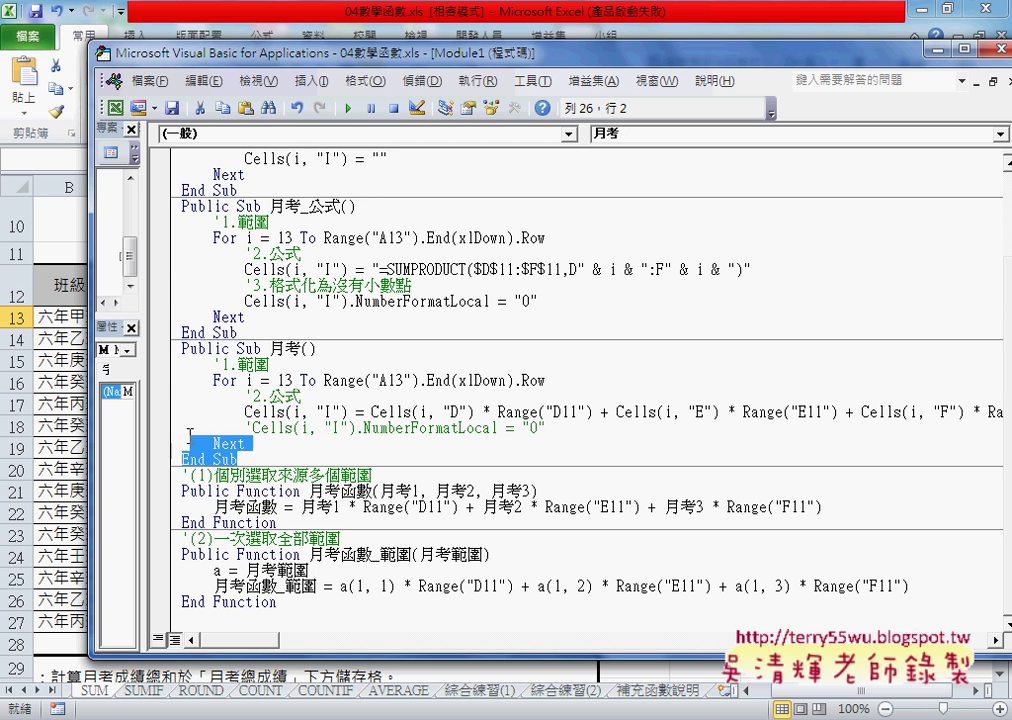
pyautogui.hotkey('ctrl', 'c')
pyautogui.click(324, 617)
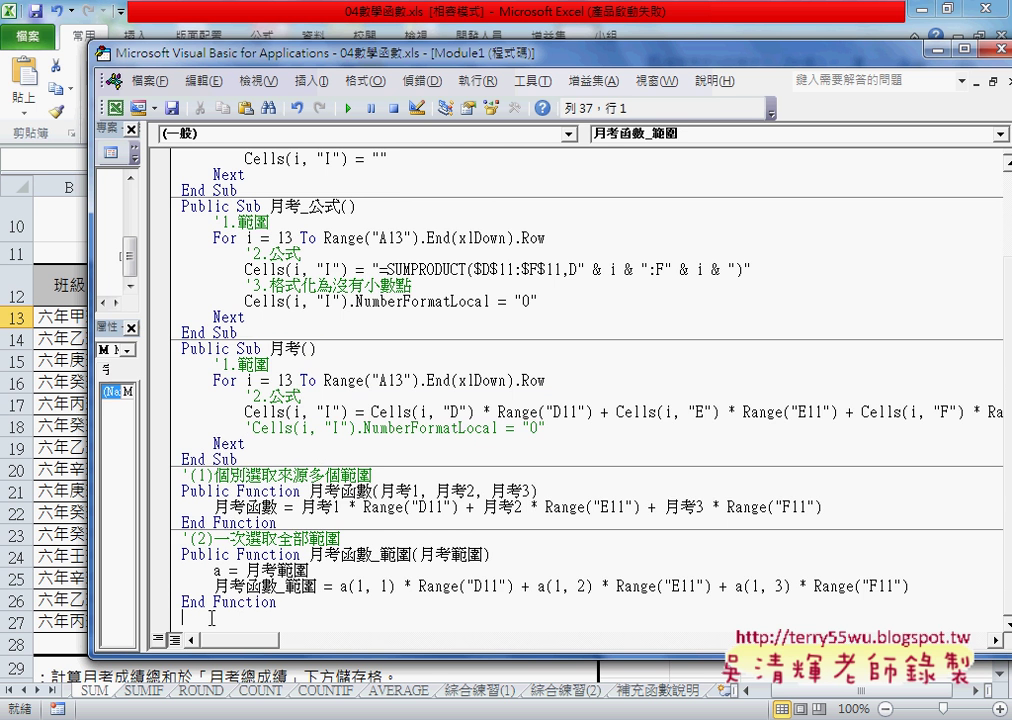
pyautogui.hotkey('ctrl', 'v')
# Rename the copy 月考呼叫自訂函數 and delete the expression after Cells(i, "I") =.
pyautogui.click(302, 506)
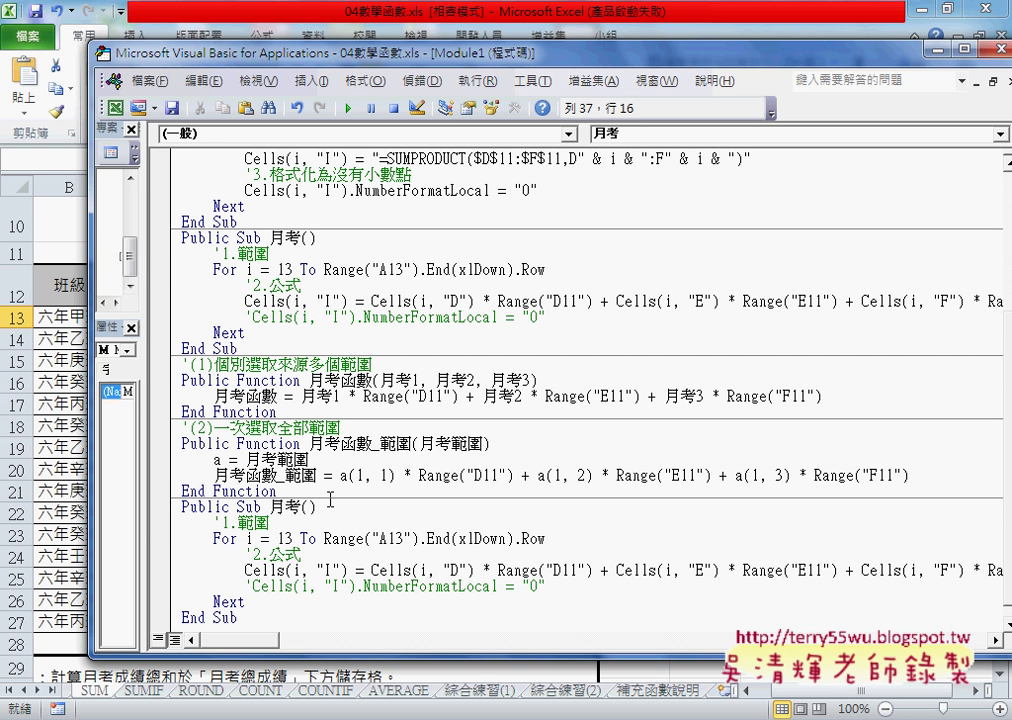
pyautogui.write('x')
pyautogui.press('BackSpace')
pyautogui.write('呼叫自')
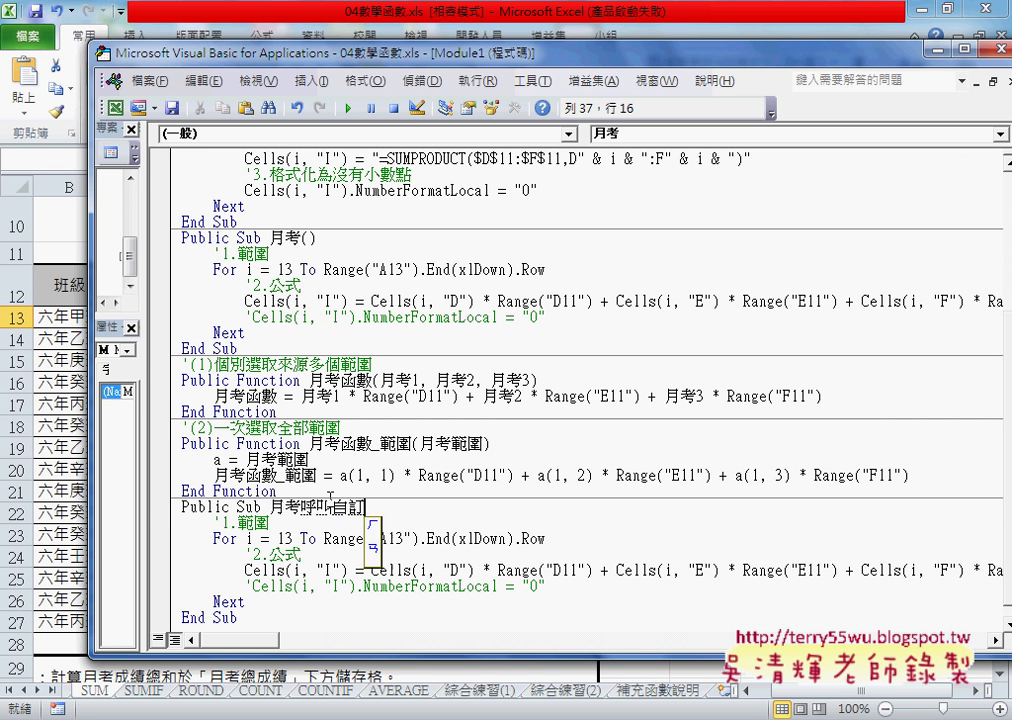
pyautogui.write('定函數')
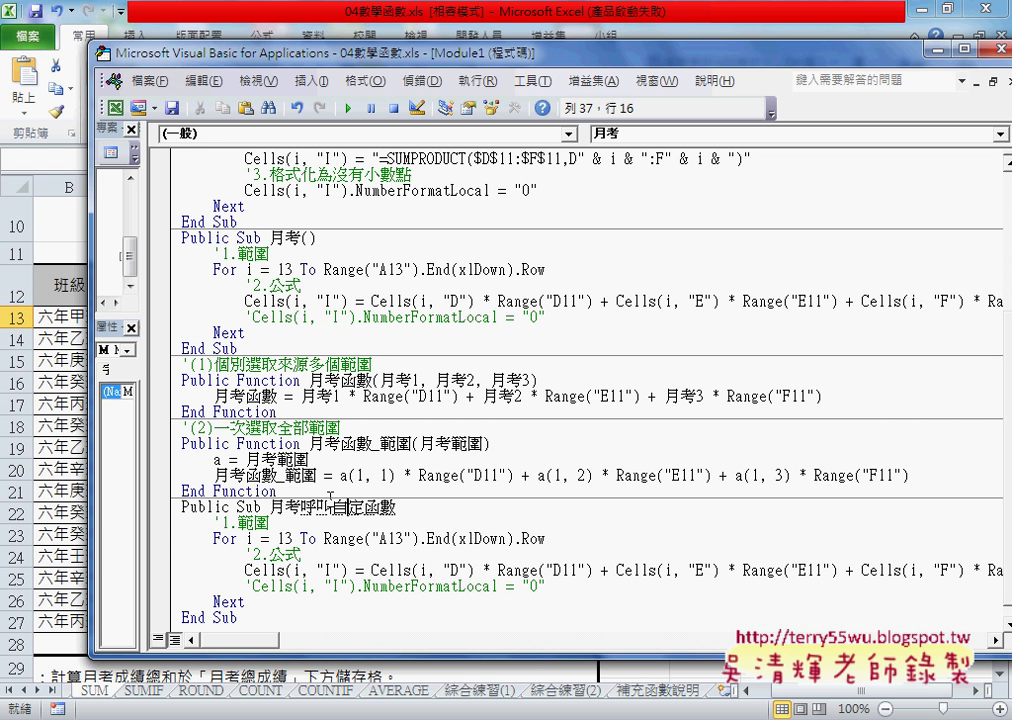
pyautogui.press('Down')
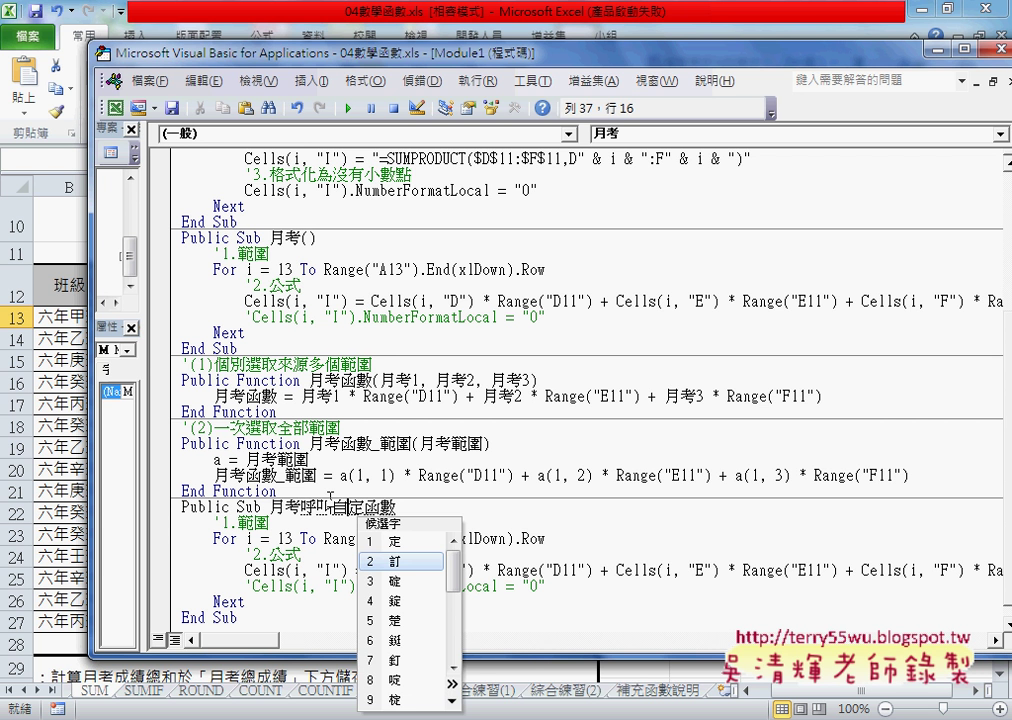
pyautogui.press('Return')
pyautogui.press('Return')
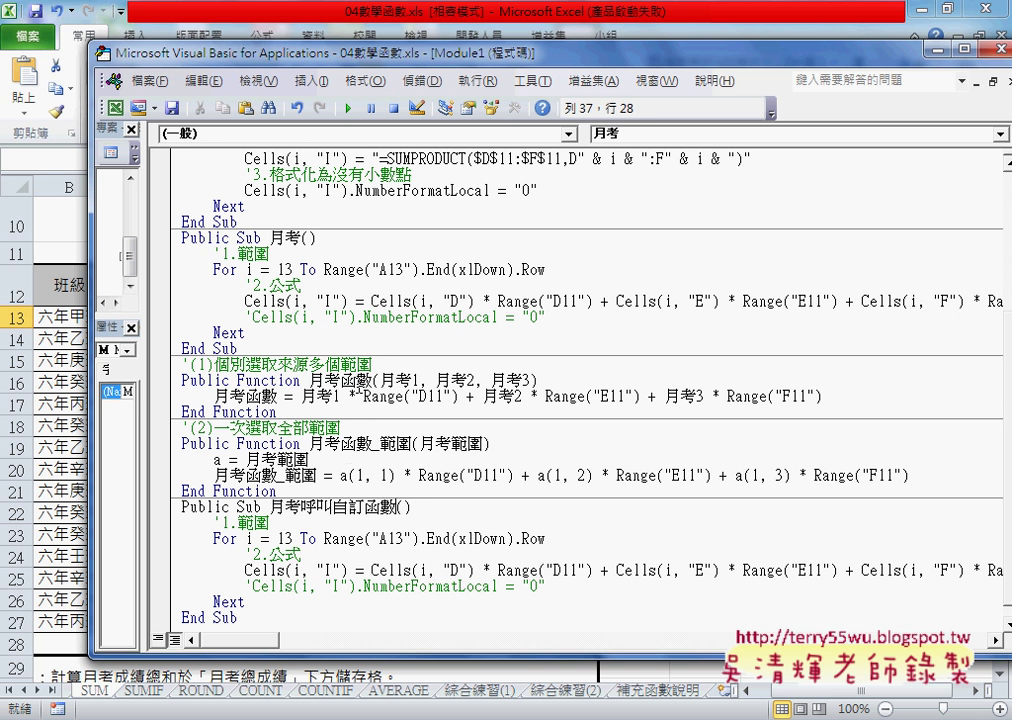
pyautogui.click(372, 569)
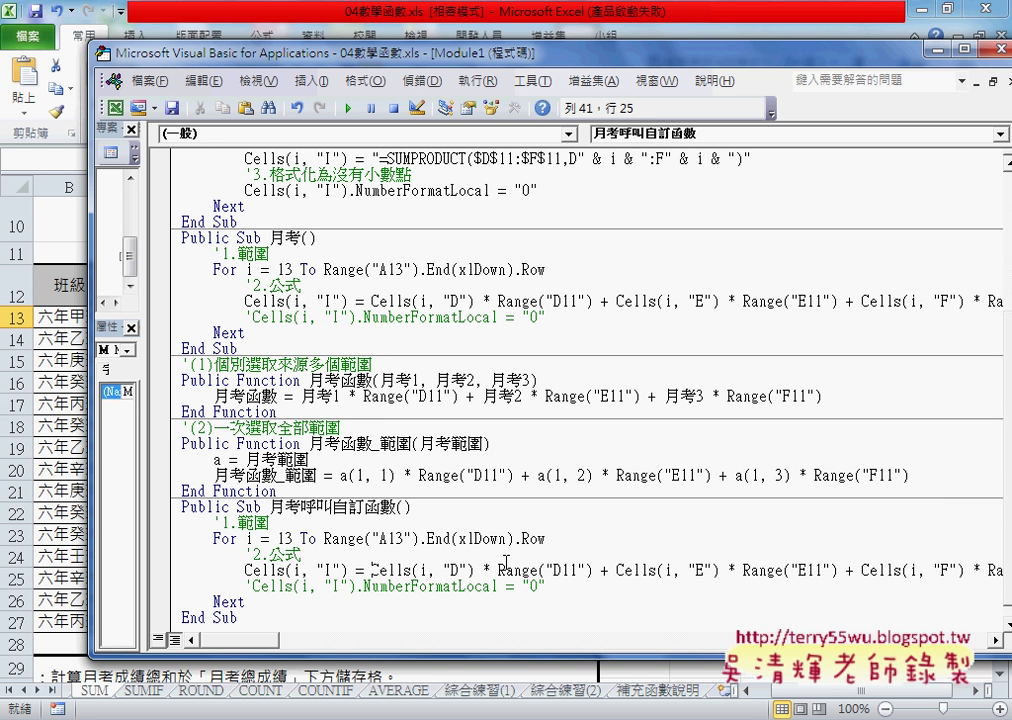
pyautogui.hotkey('shift', 'End')
pyautogui.press('Delete')
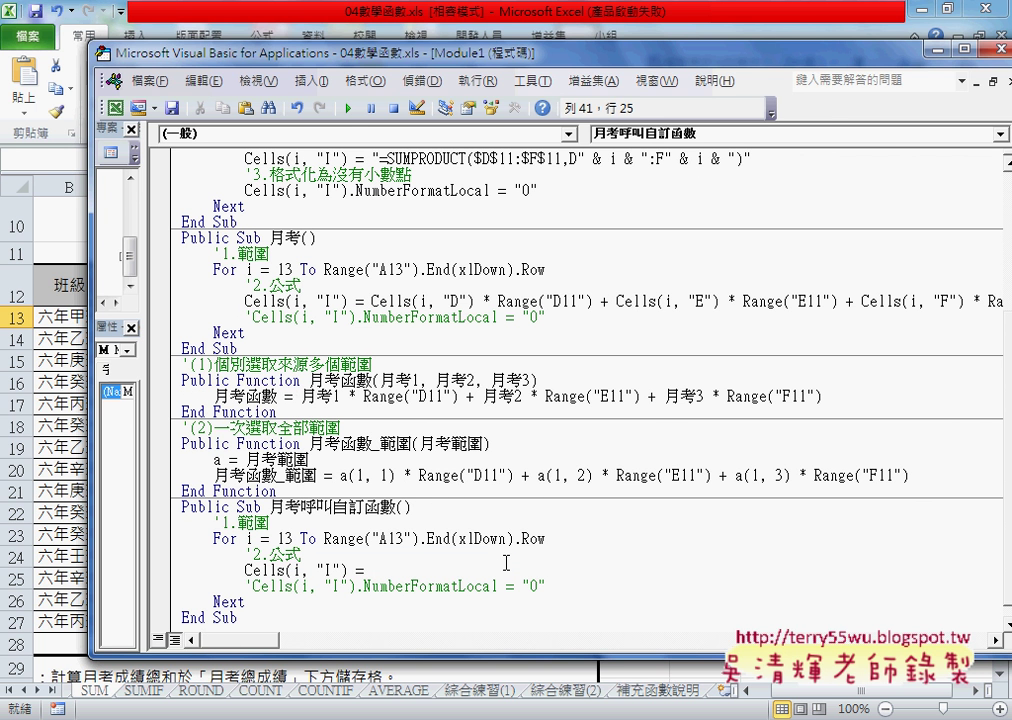
# Dismiss the compile error and make the column I line read Cells(i, "I") = 月考函數(.
pyautogui.click(320, 455)
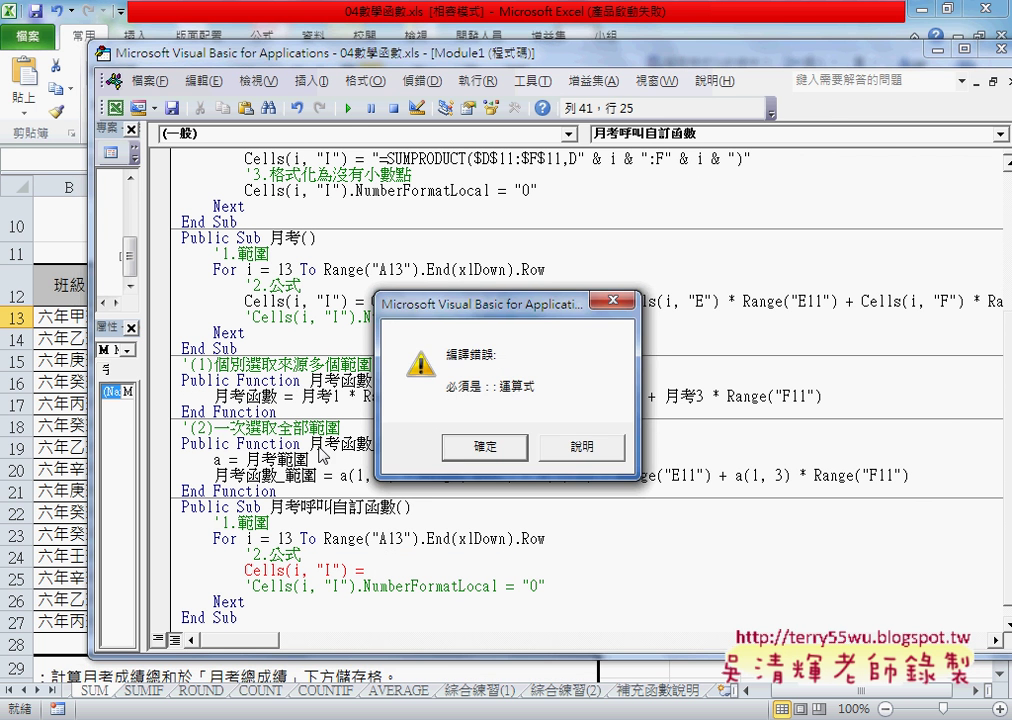
pyautogui.click(484, 446)
pyautogui.doubleClick(340, 380)
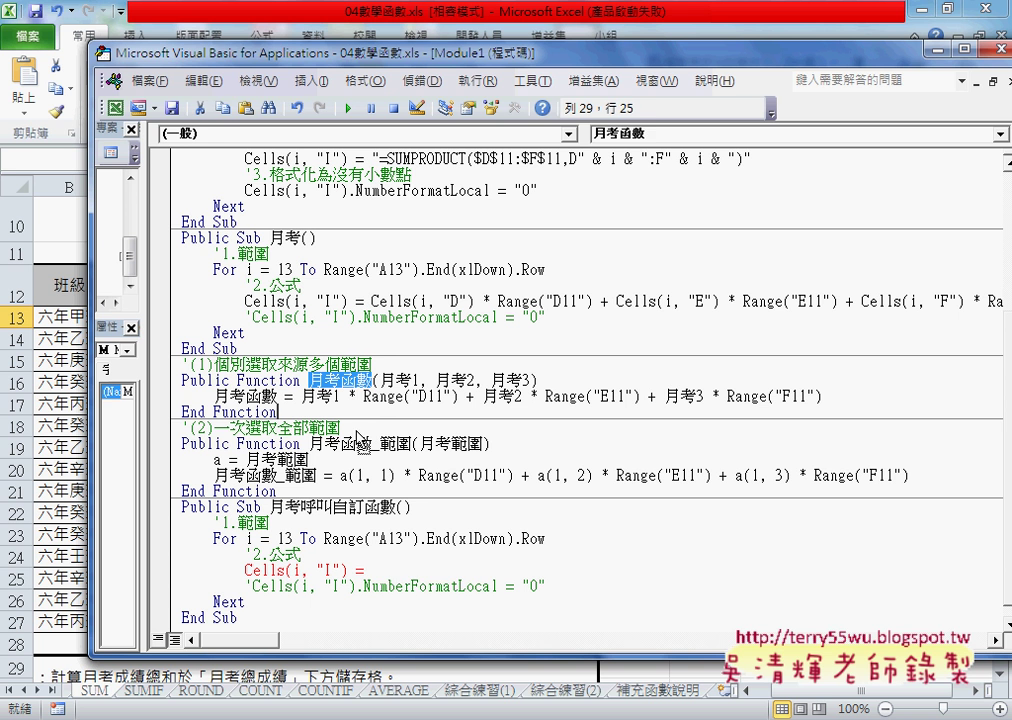
pyautogui.hotkey('ctrl', 'c')
pyautogui.click(450, 571)
pyautogui.hotkey('ctrl', 'v')
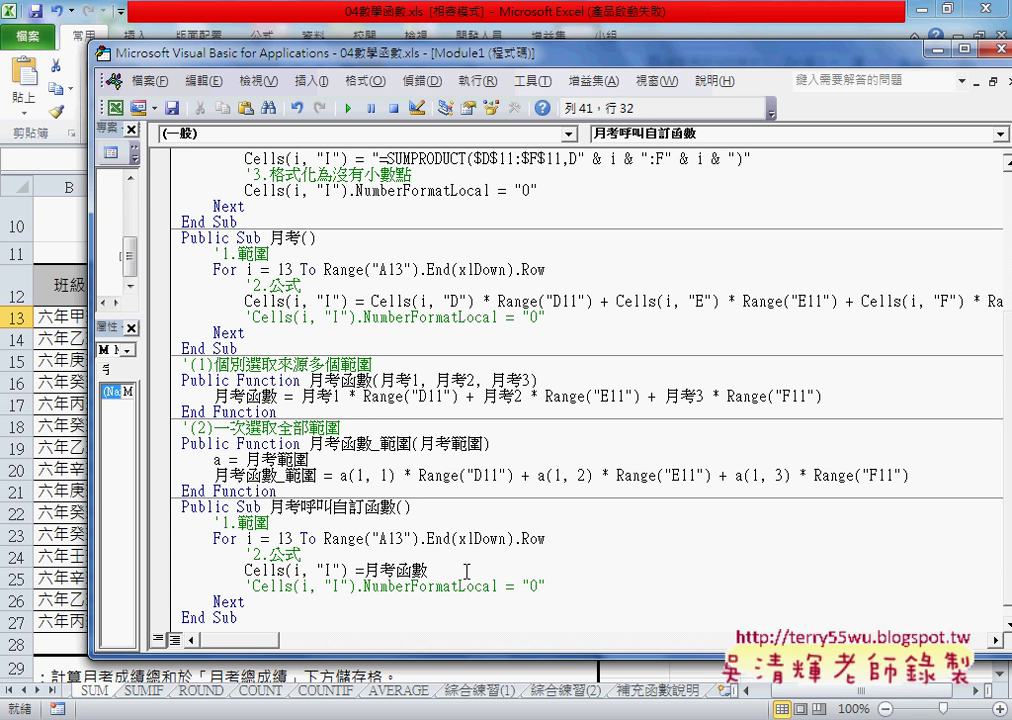
pyautogui.write('(')
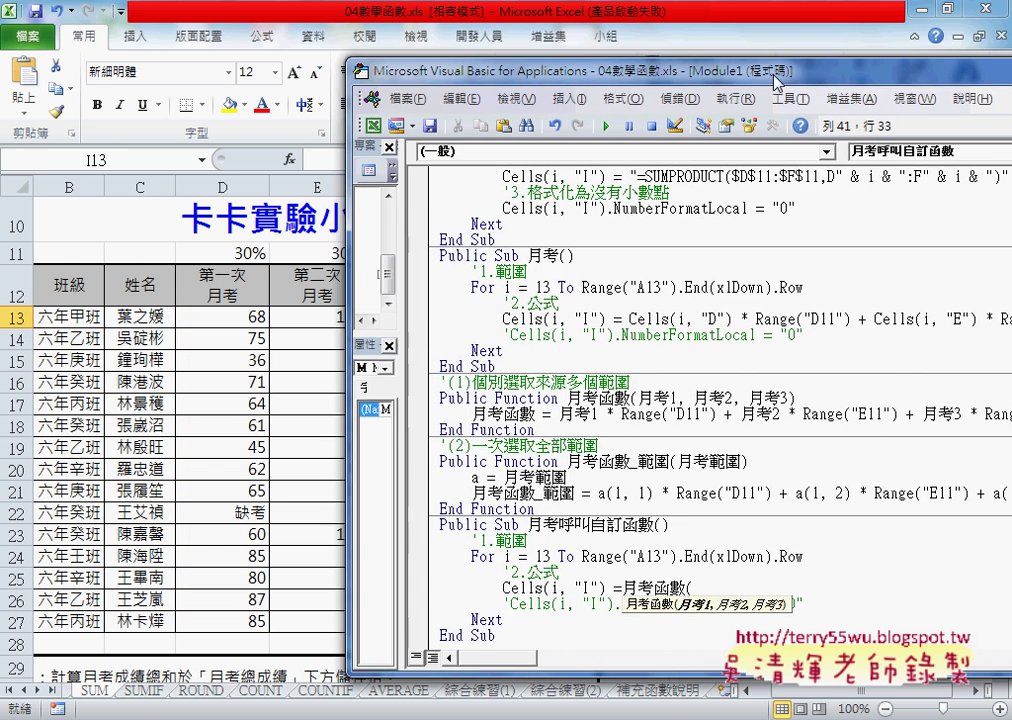
# Pass Cells(i, "D") as the first argument of 月考函數.
pyautogui.moveTo(507, 65); pyautogui.dragTo(797, 83)
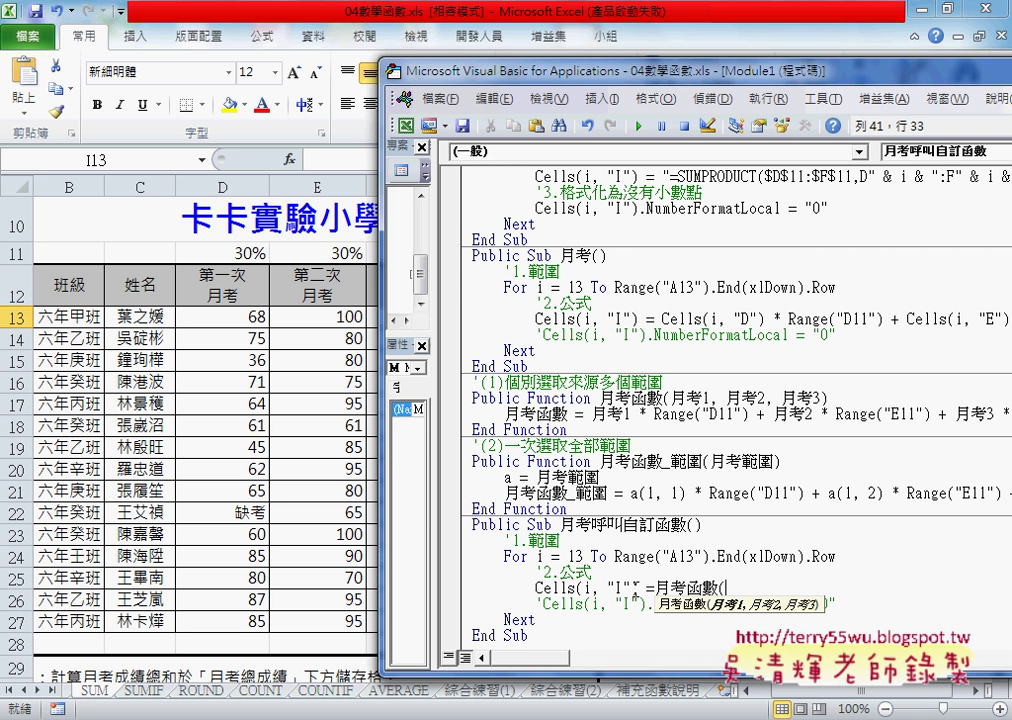
pyautogui.click(632, 588)
pyautogui.moveTo(535, 588); pyautogui.dragTo(636, 588)
pyautogui.hotkey('ctrl', 'c')
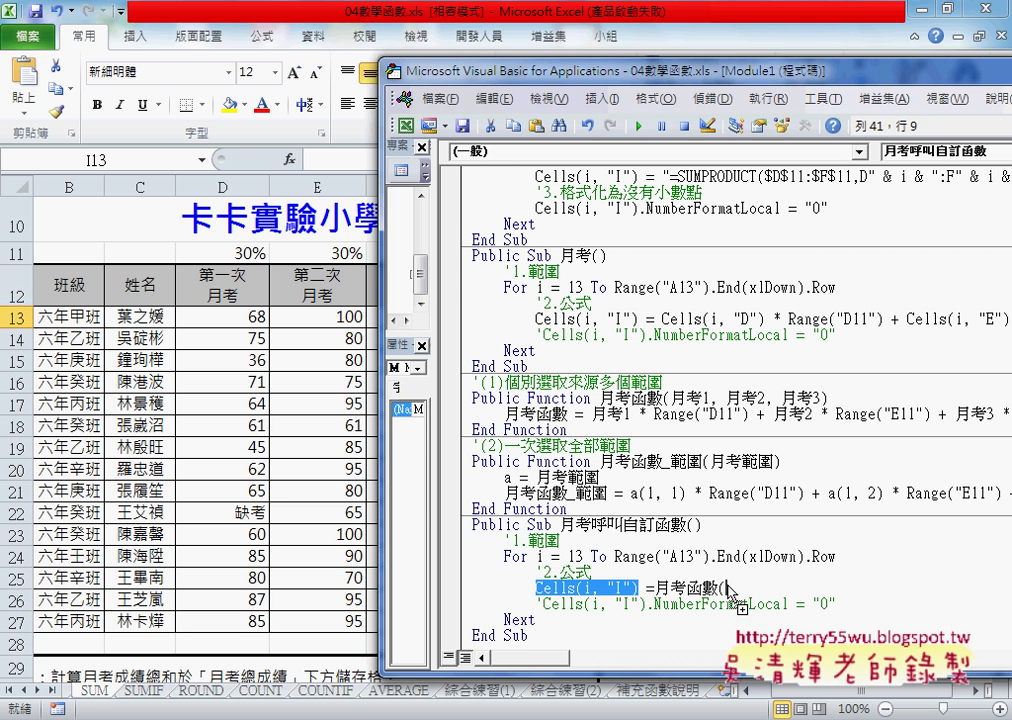
pyautogui.click(735, 588)
pyautogui.hotkey('ctrl', 'v')
pyautogui.doubleClick(808, 588)
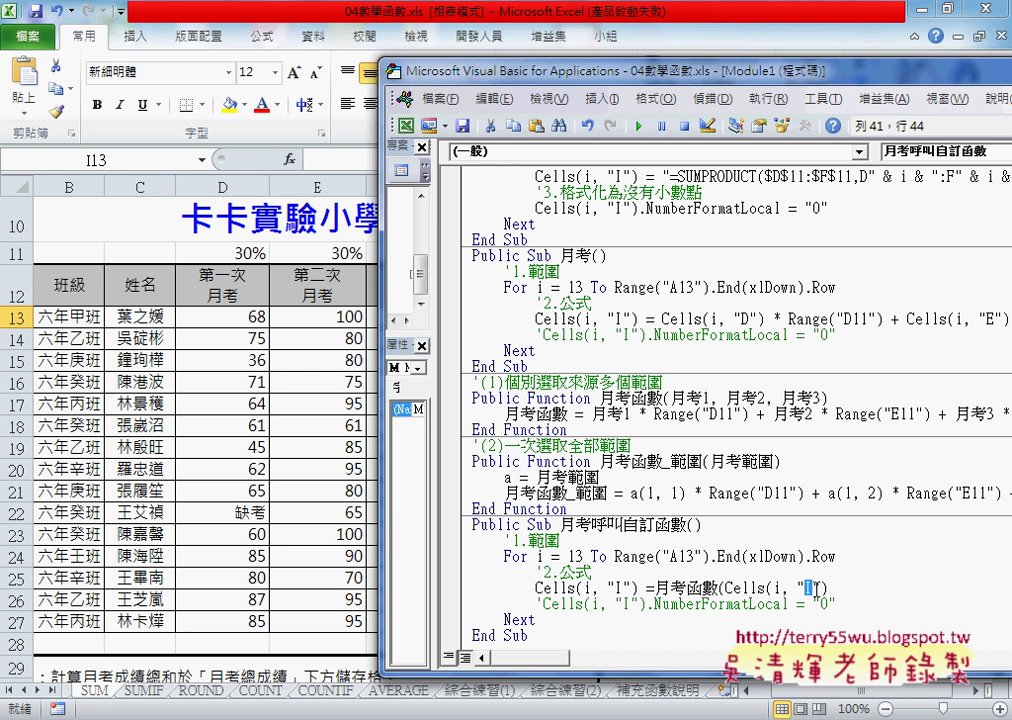
pyautogui.write('D')
pyautogui.click(848, 590)
pyautogui.write('5')
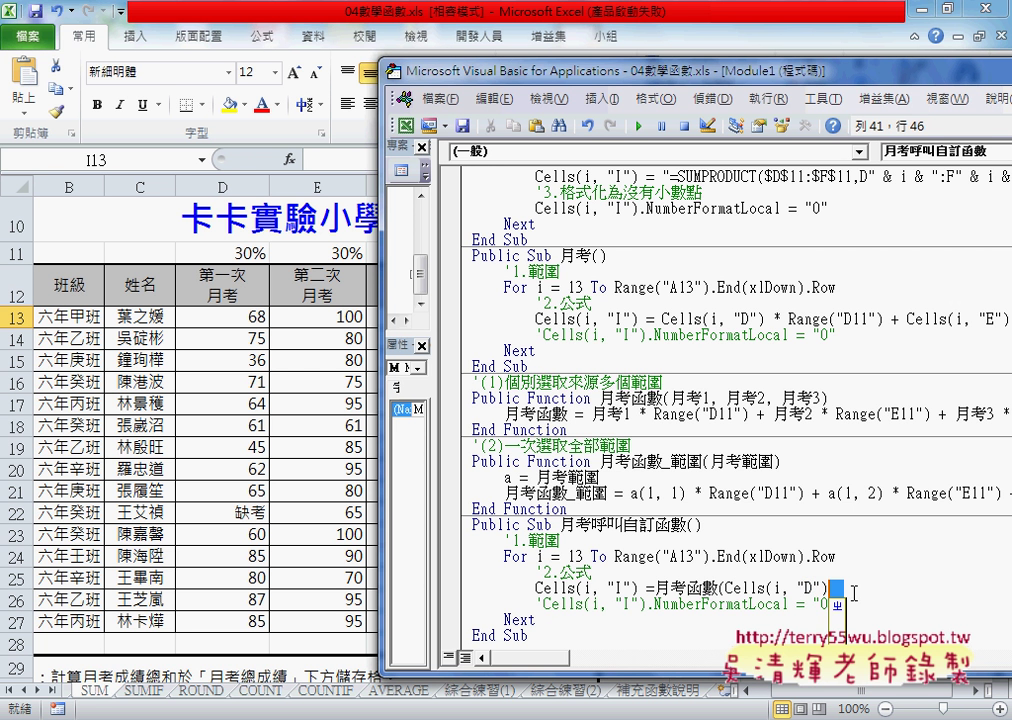
pyautogui.press('BackSpace')
pyautogui.write(',')
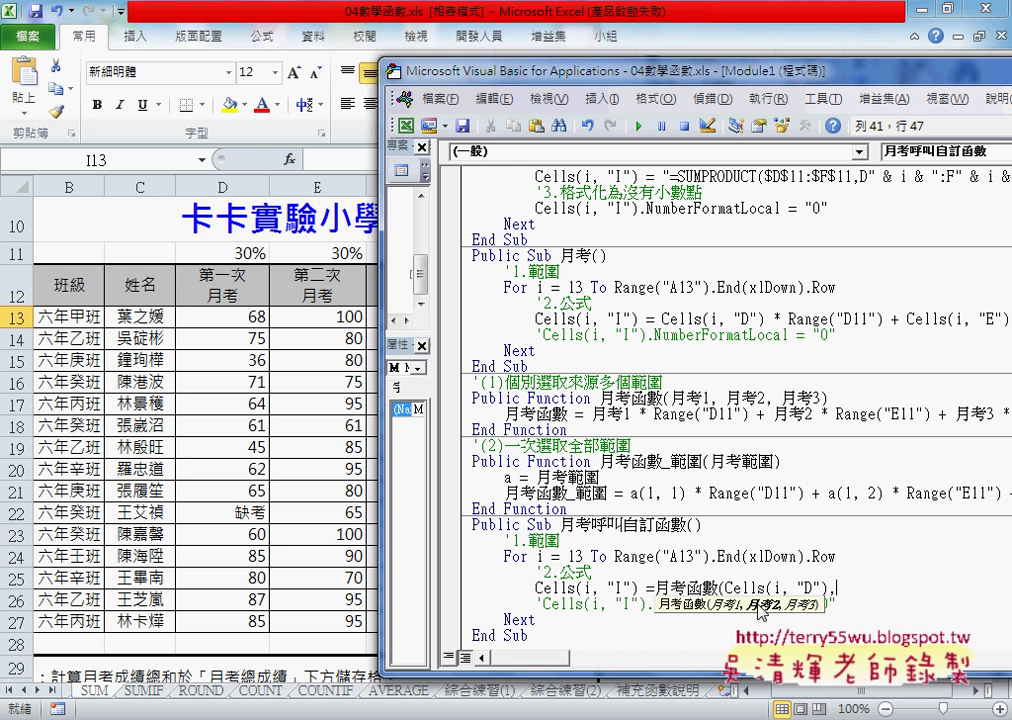
# Add Cells(i, "E") as the second argument of the call.
pyautogui.moveTo(727, 589); pyautogui.dragTo(823, 589)
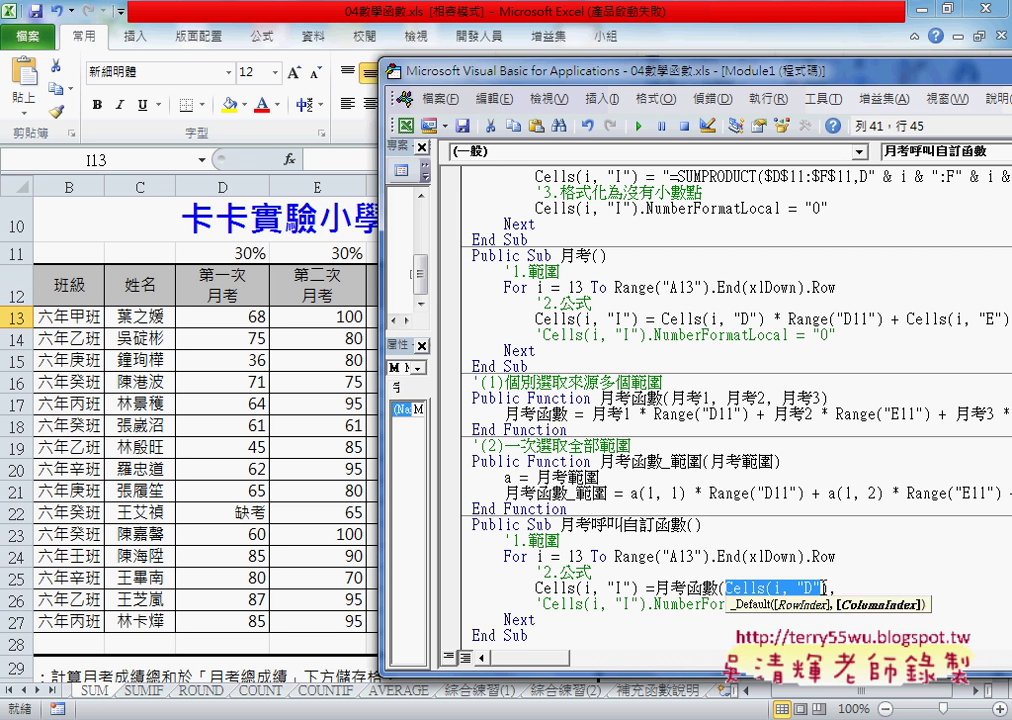
pyautogui.hotkey('ctrl', 'c')
pyautogui.click(831, 589)
pyautogui.hotkey('ctrl', 'v')
pyautogui.doubleClick(835, 589)
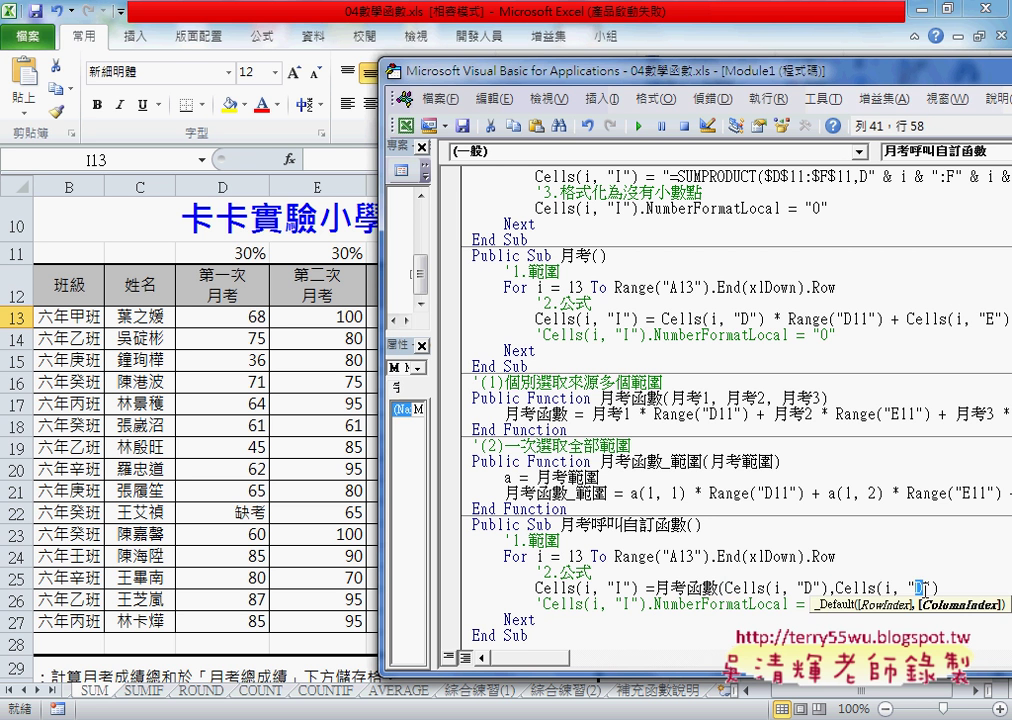
pyautogui.write('E')
# Add Cells(i, "F") as the third argument and close the 月考函數 call.
pyautogui.click(956, 591)
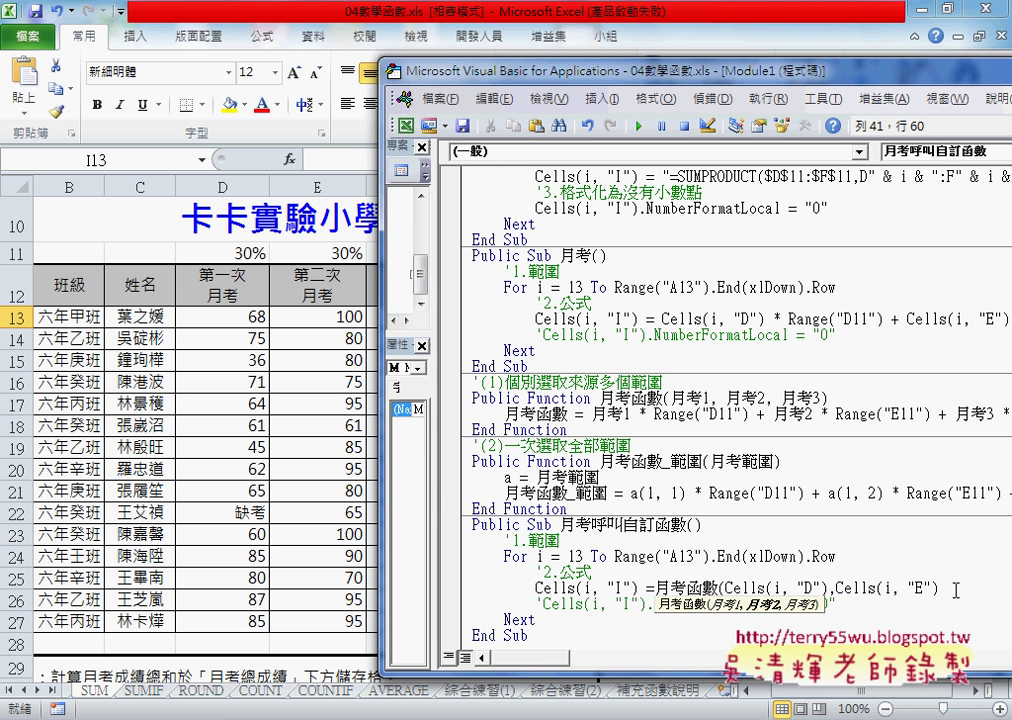
pyautogui.write(',')
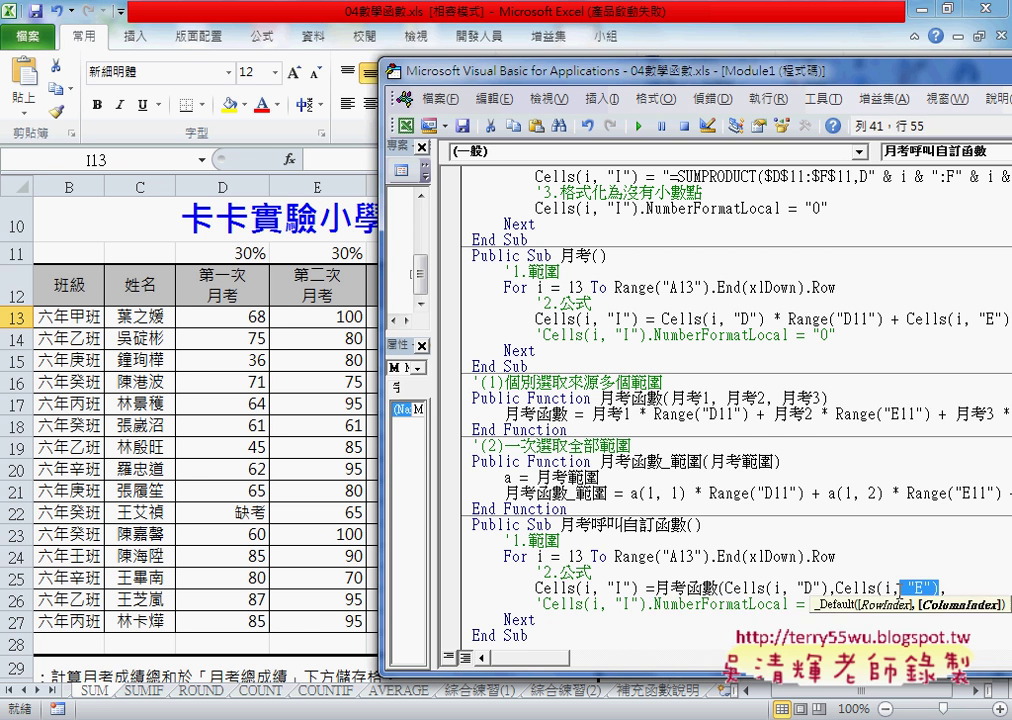
pyautogui.moveTo(939, 591); pyautogui.dragTo(834, 596)
pyautogui.hotkey('ctrl', 'c')
pyautogui.click(956, 591)
pyautogui.hotkey('ctrl', 'v')
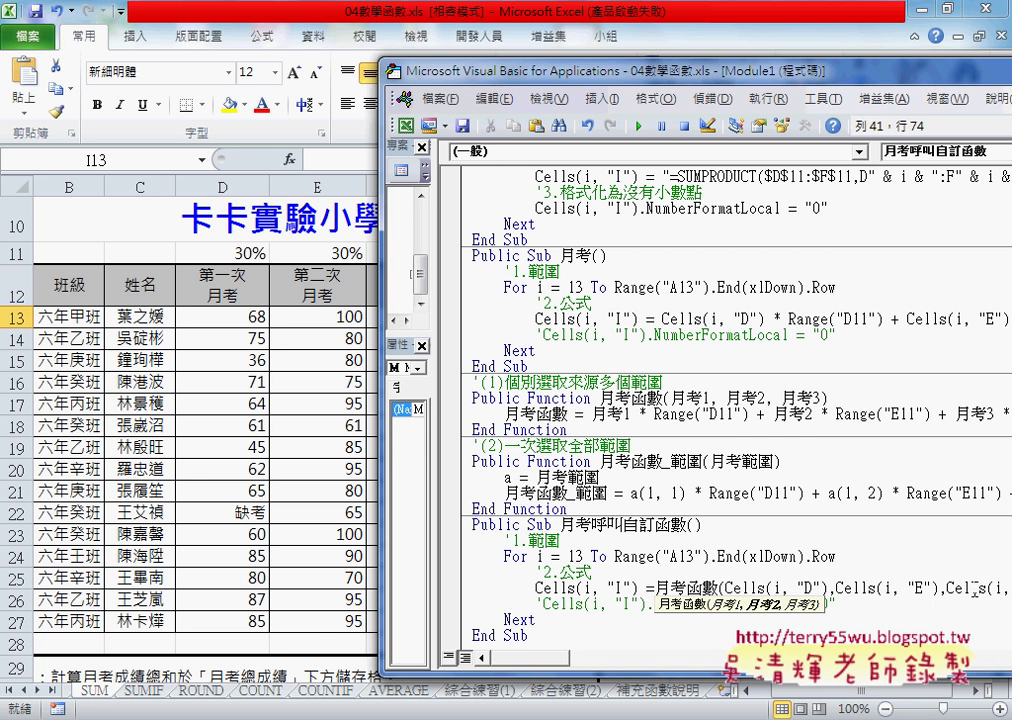
pyautogui.moveTo(560, 70); pyautogui.dragTo(325, 70)
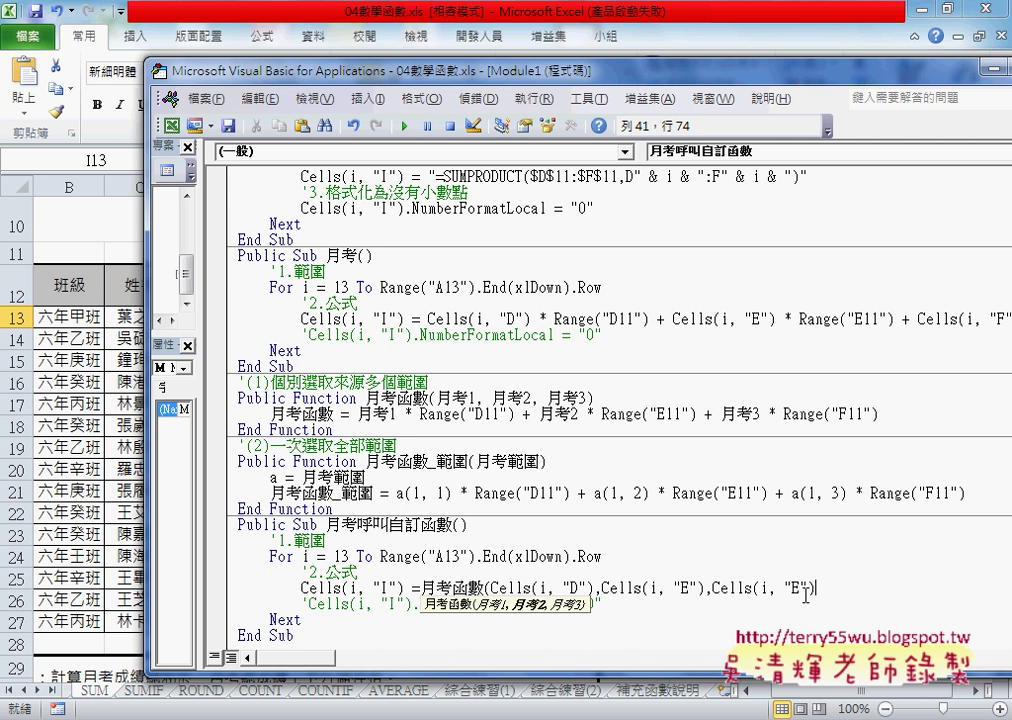
pyautogui.click(798, 590)
pyautogui.press('BackSpace')
pyautogui.write('F')
pyautogui.click(865, 593)
pyautogui.write(')')
pyautogui.click(849, 615)
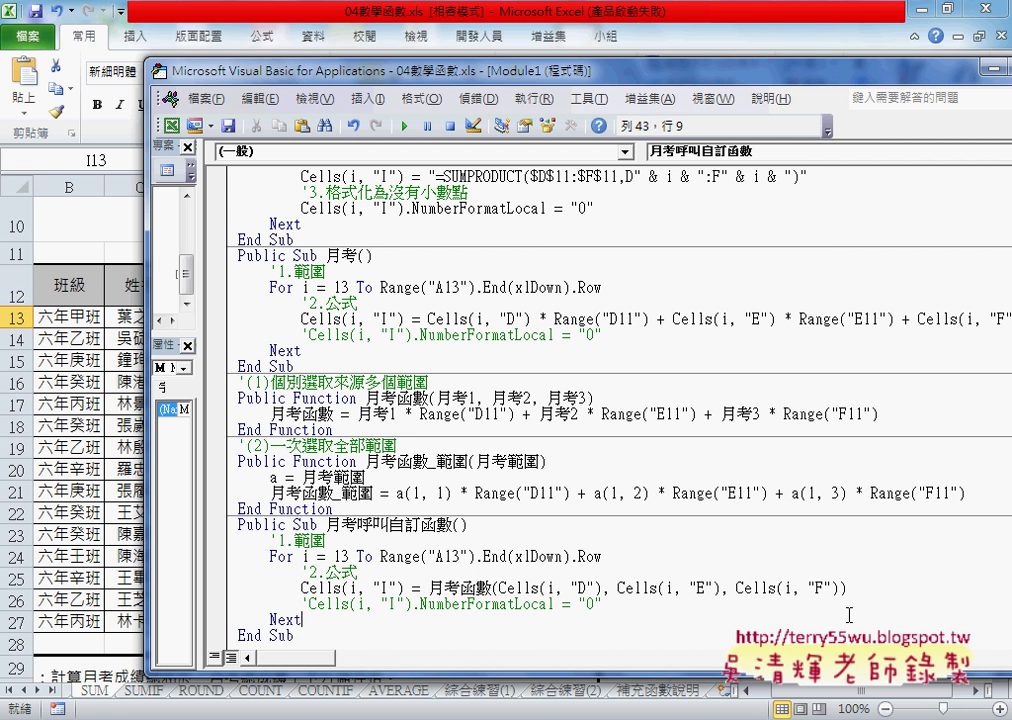
pyautogui.moveTo(327, 524)
pyautogui.mouseDown()
pyautogui.moveTo(436, 524)
pyautogui.moveTo(363, 527)
pyautogui.mouseUp()
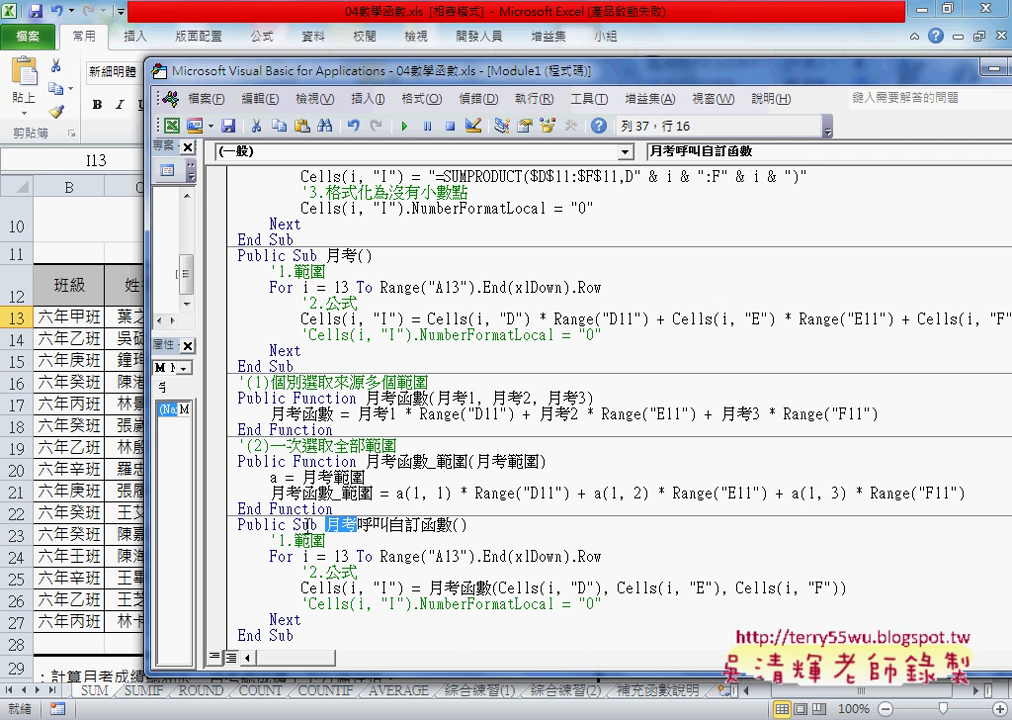
pyautogui.click(421, 527)
pyautogui.moveTo(421, 527); pyautogui.dragTo(466, 527)
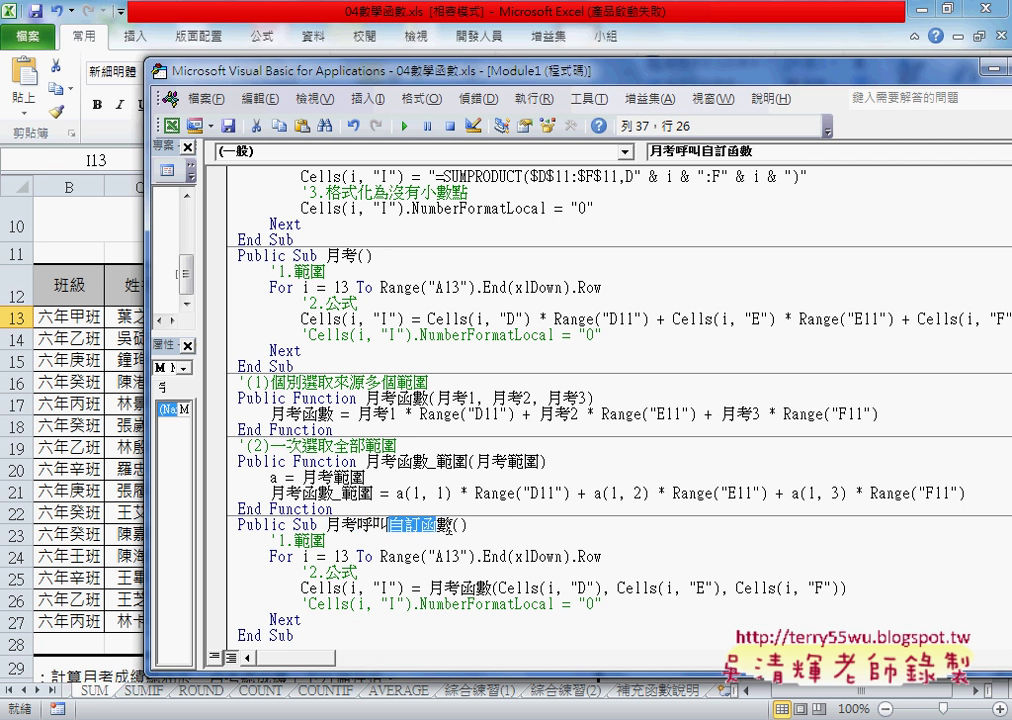
pyautogui.click(533, 588)
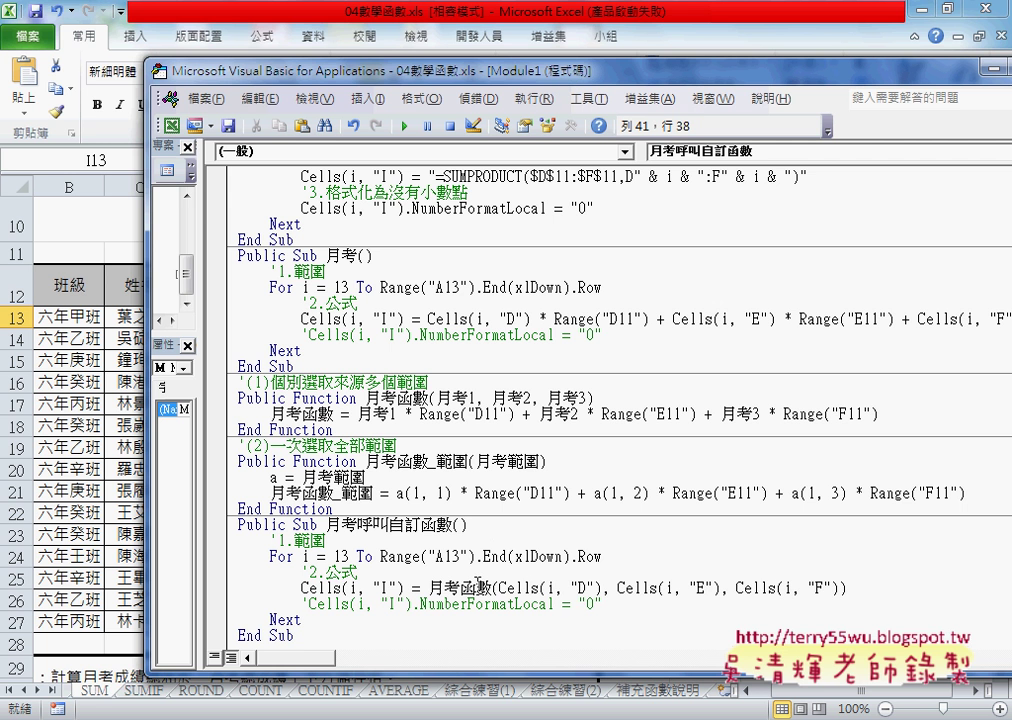
pyautogui.moveTo(499, 588); pyautogui.dragTo(840, 588)
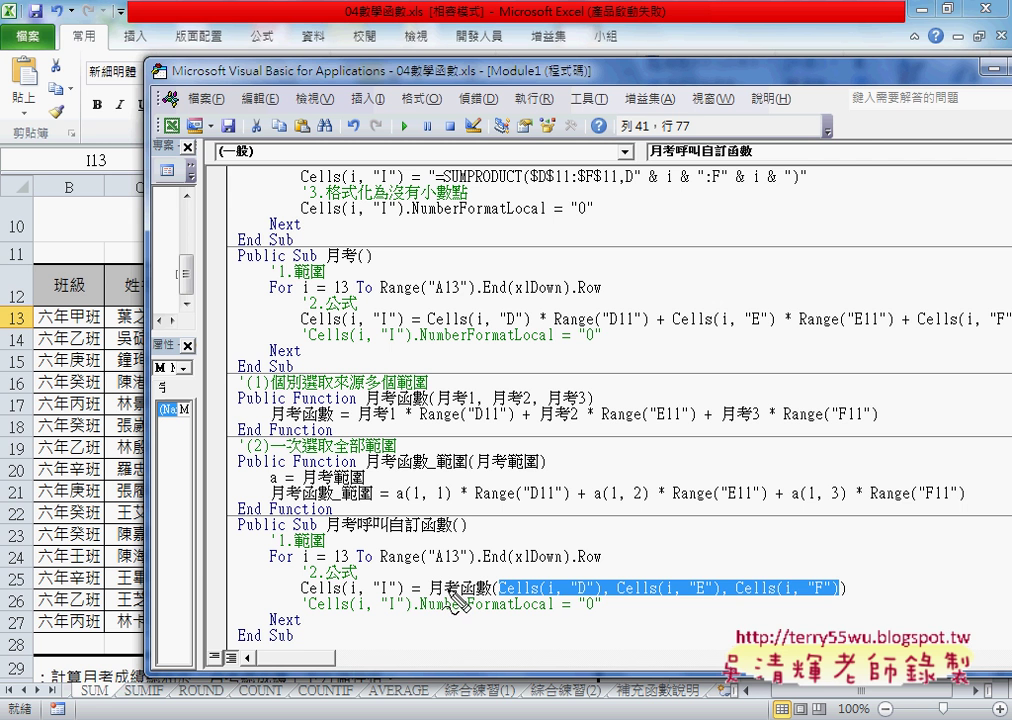
pyautogui.moveTo(481, 597); pyautogui.dragTo(432, 597)
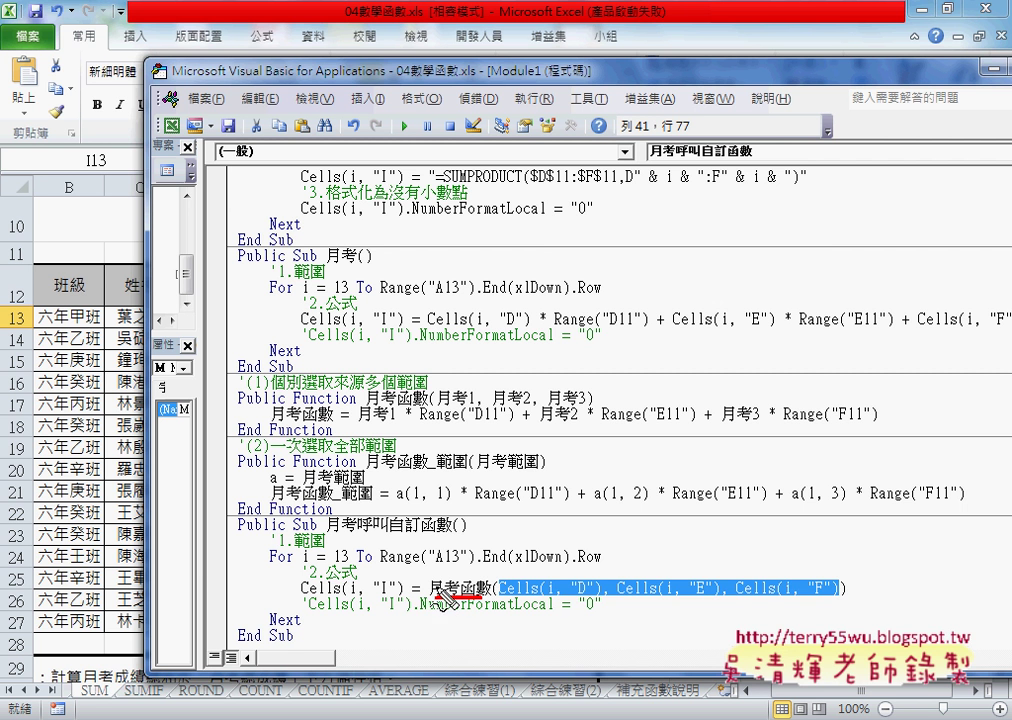
pyautogui.moveTo(310, 600)
pyautogui.mouseDown()
pyautogui.moveTo(158, 418)
pyautogui.moveTo(176, 395)
pyautogui.moveTo(232, 383)
pyautogui.mouseUp()
pyautogui.moveTo(367, 406); pyautogui.dragTo(405, 404)
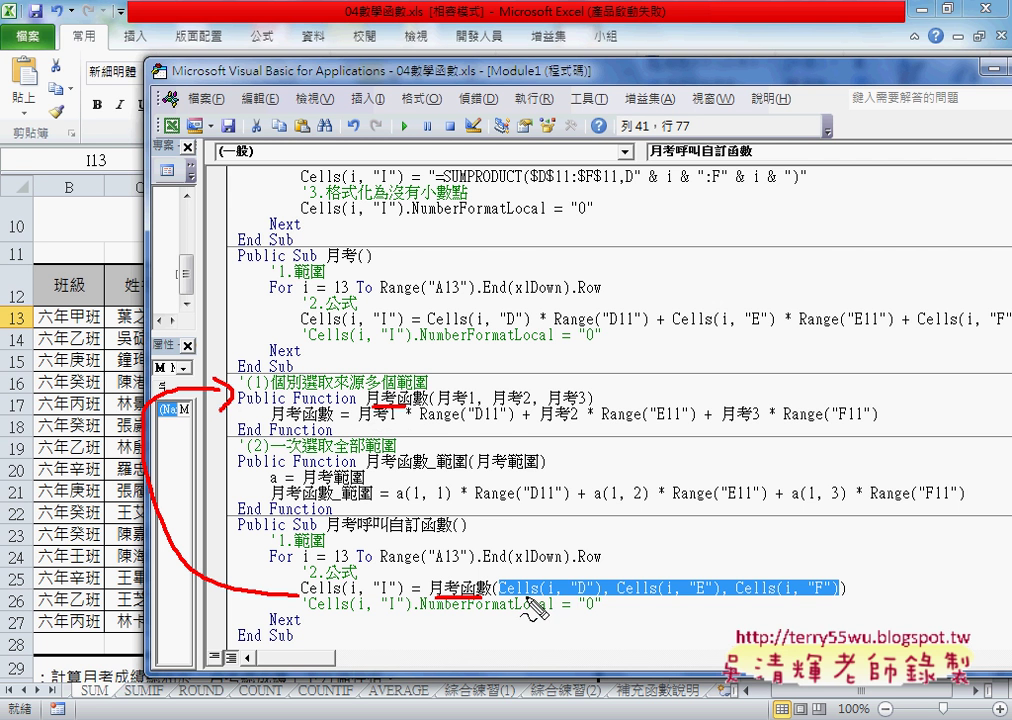
pyautogui.moveTo(520, 598); pyautogui.dragTo(560, 597)
pyautogui.moveTo(622, 598); pyautogui.dragTo(804, 593)
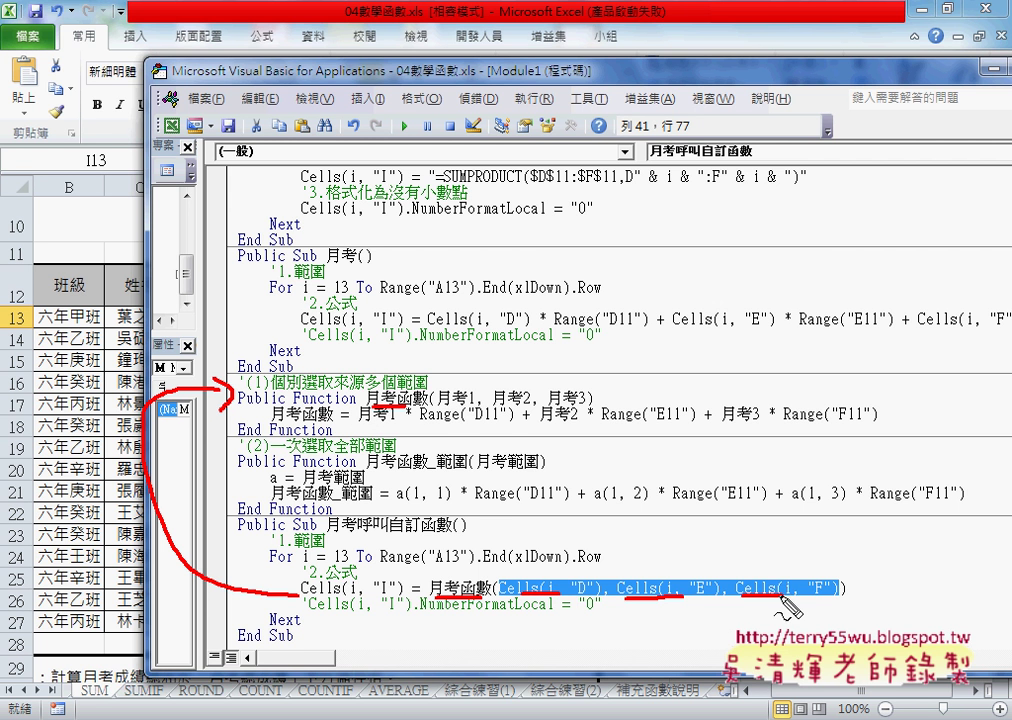
pyautogui.moveTo(440, 405); pyautogui.dragTo(518, 403)
pyautogui.click(556, 404)
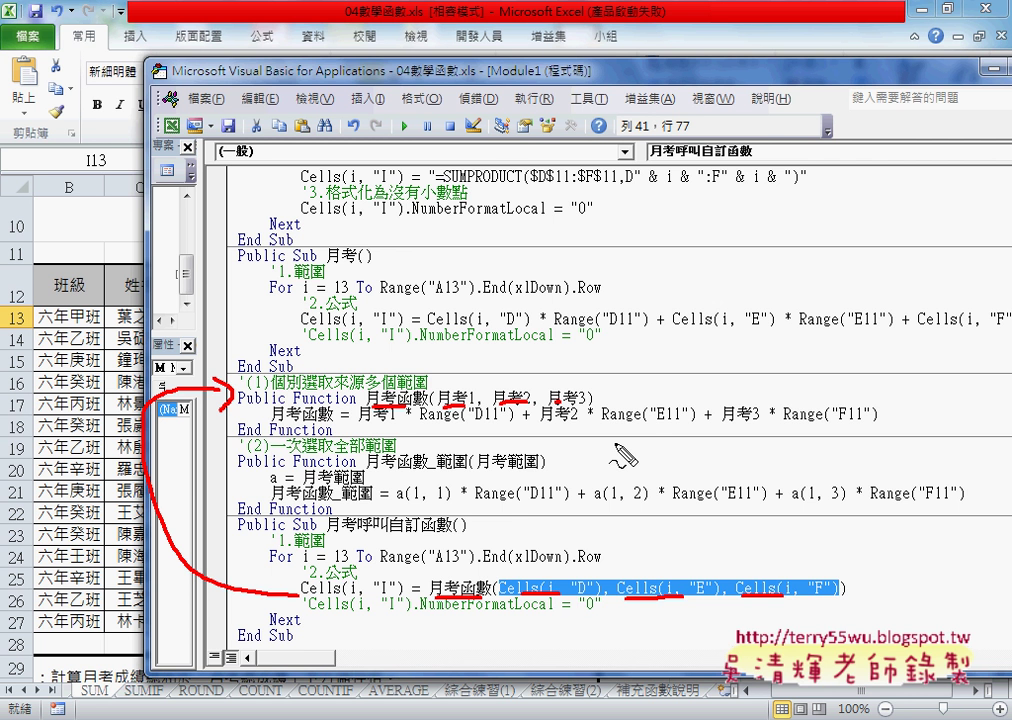
pyautogui.press('Escape')
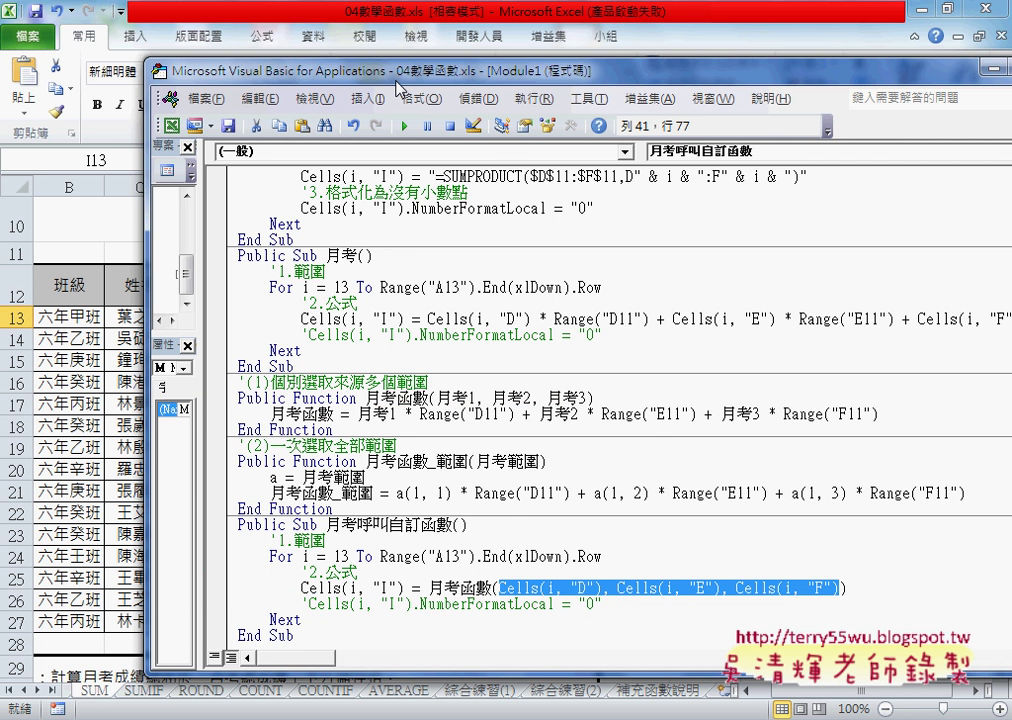
# Set a breakpoint on the 月考函數 call line and run the macro until it pauses.
pyautogui.moveTo(315, 70); pyautogui.dragTo(934, 85)
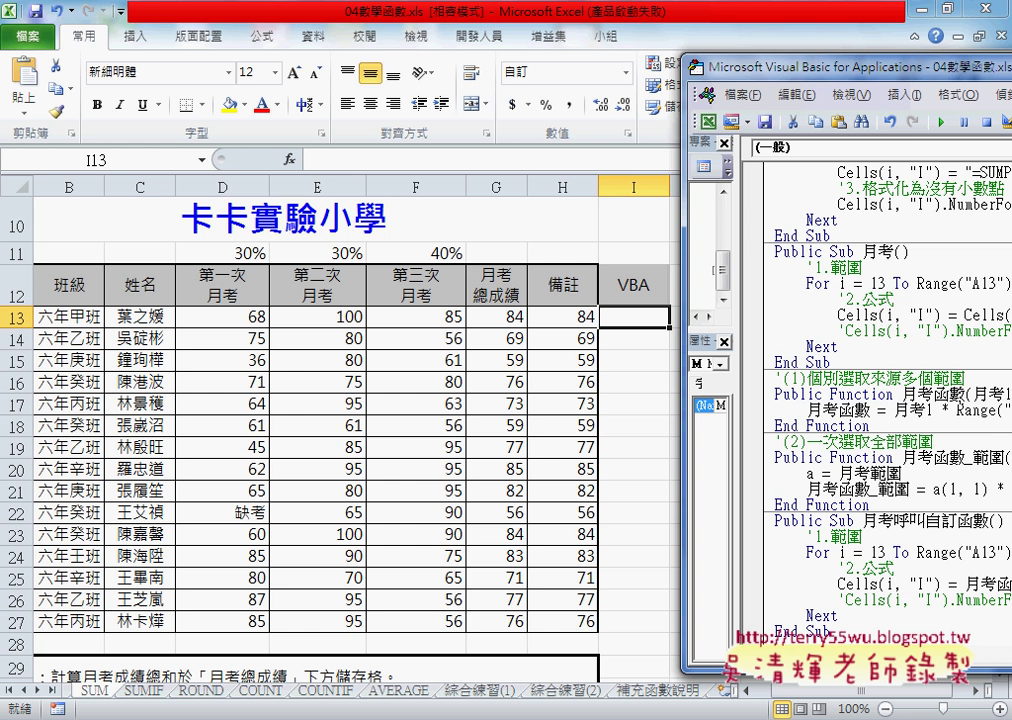
pyautogui.scroll(-1, 922, 537)
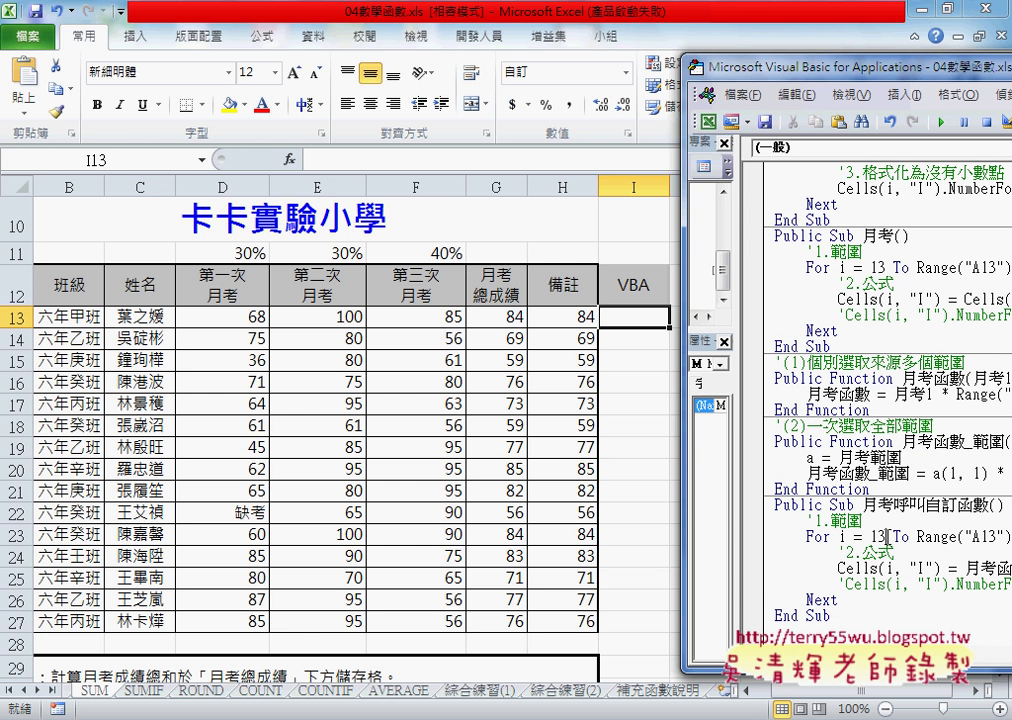
pyautogui.click(752, 568)
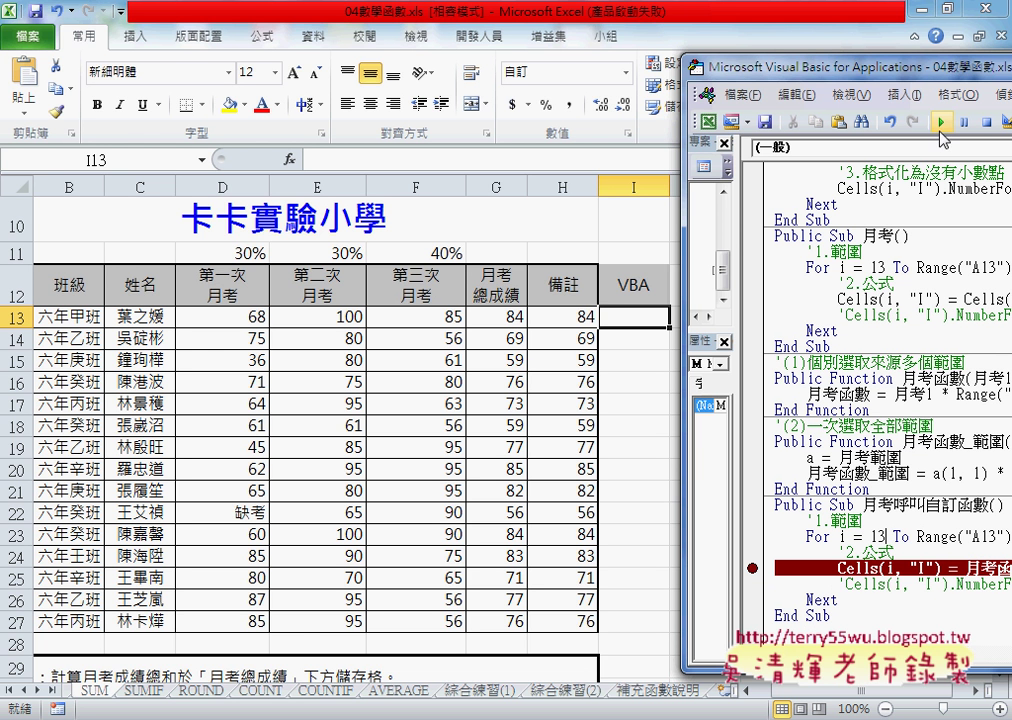
pyautogui.click(943, 125)
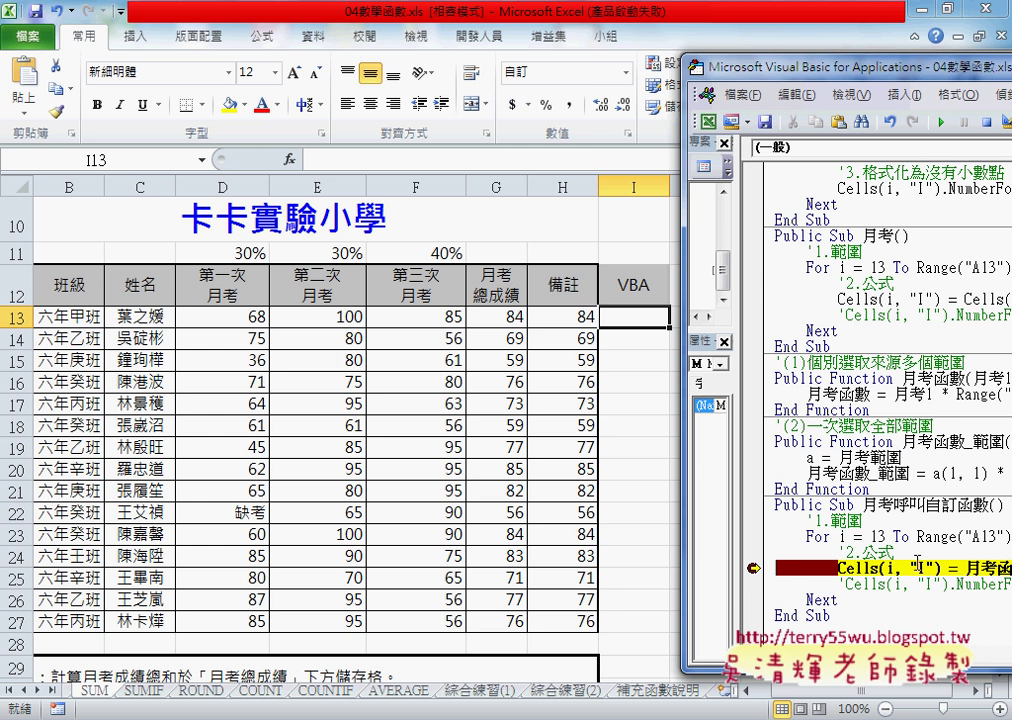
pyautogui.moveTo(679, 67); pyautogui.dragTo(341, 67)
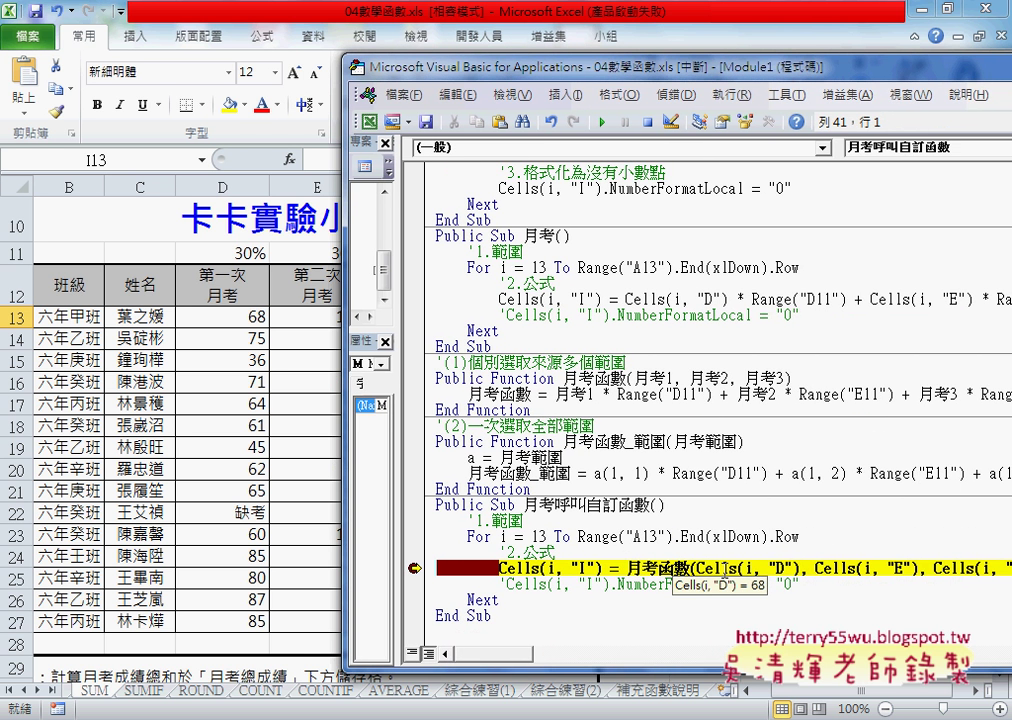
pyautogui.moveTo(950, 568)
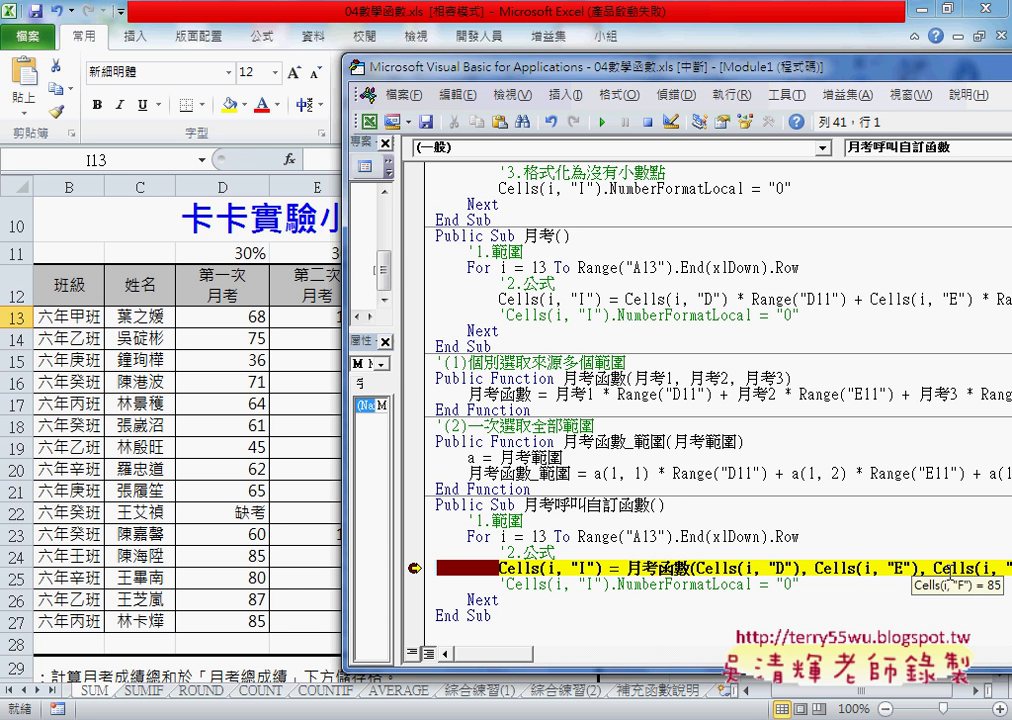
# Step with F8 into 月考函數 through its weighted-total calculation to End Function.
pyautogui.press('F8')
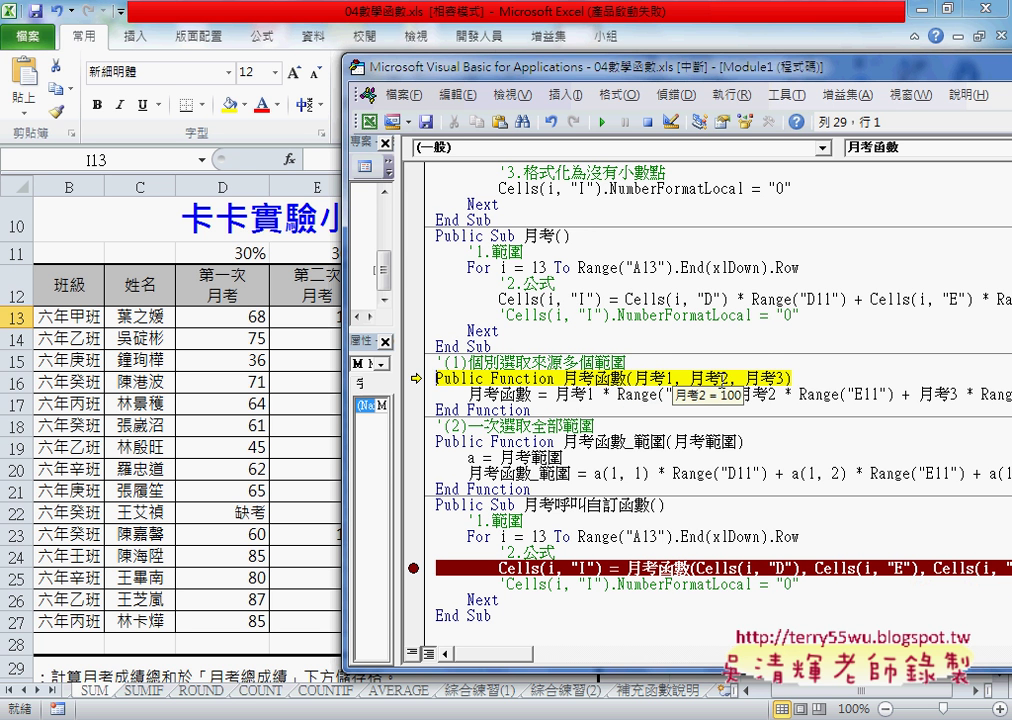
pyautogui.moveTo(768, 379)
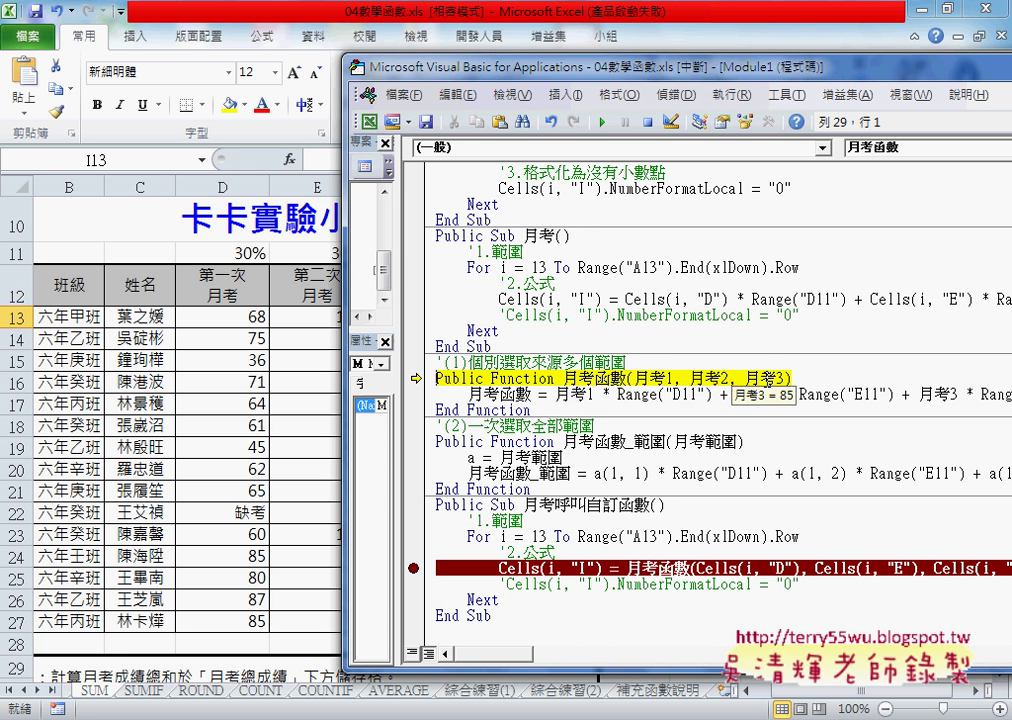
pyautogui.press('F8')
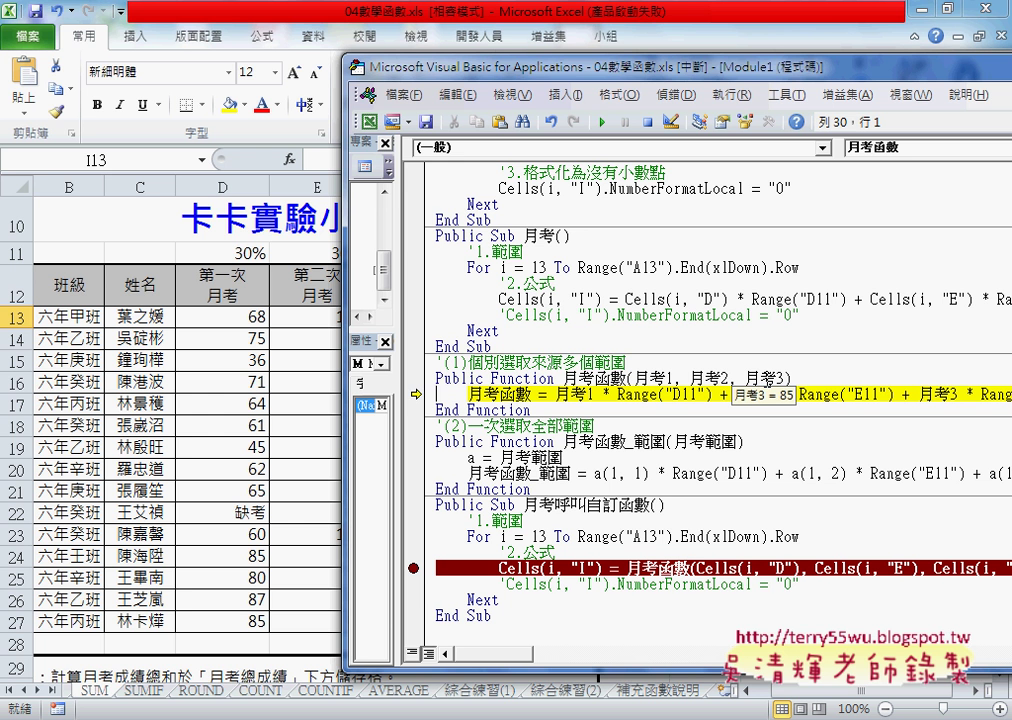
pyautogui.press('F8')
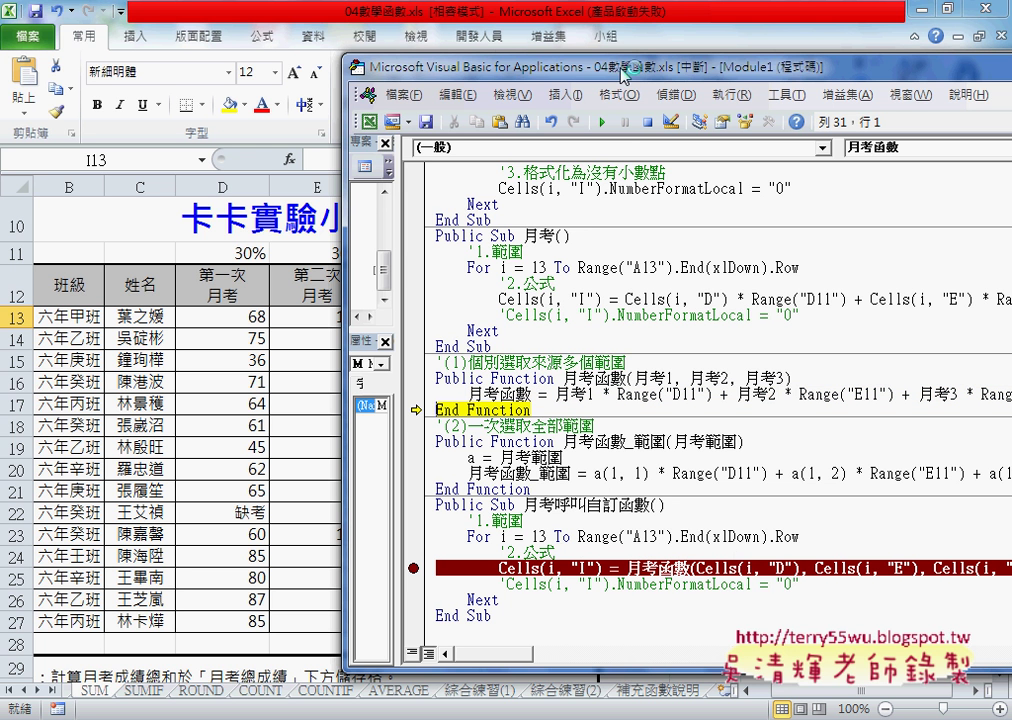
pyautogui.moveTo(624, 74); pyautogui.dragTo(932, 78)
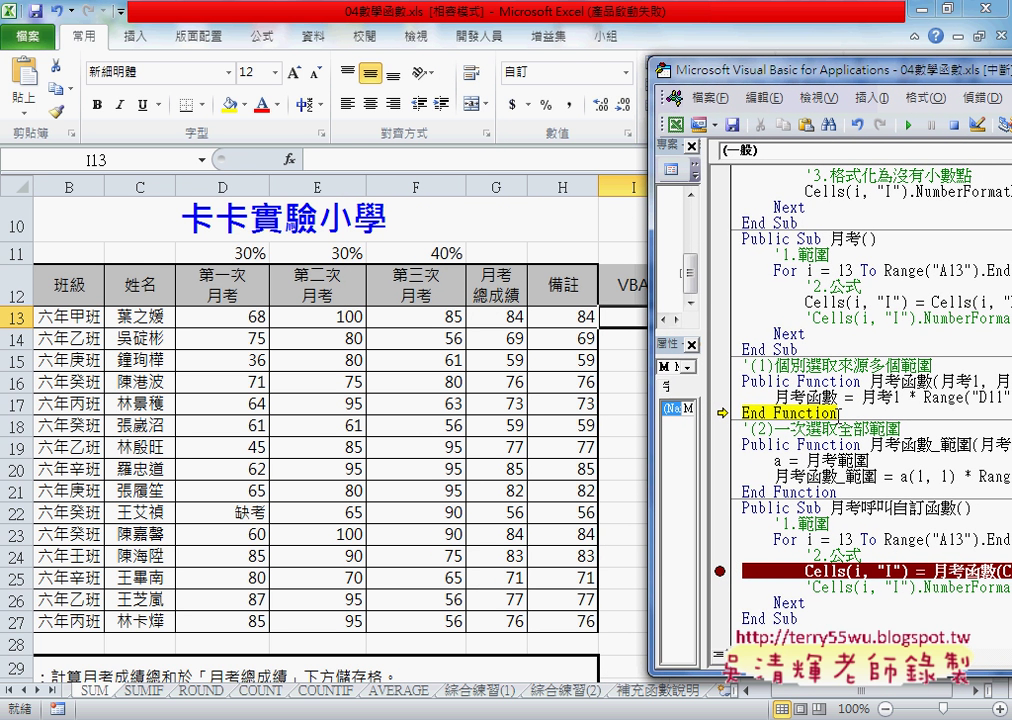
# Keep stepping with F8 so I13 gets 84 and the next rows get 69 and 59.
pyautogui.press('F8')
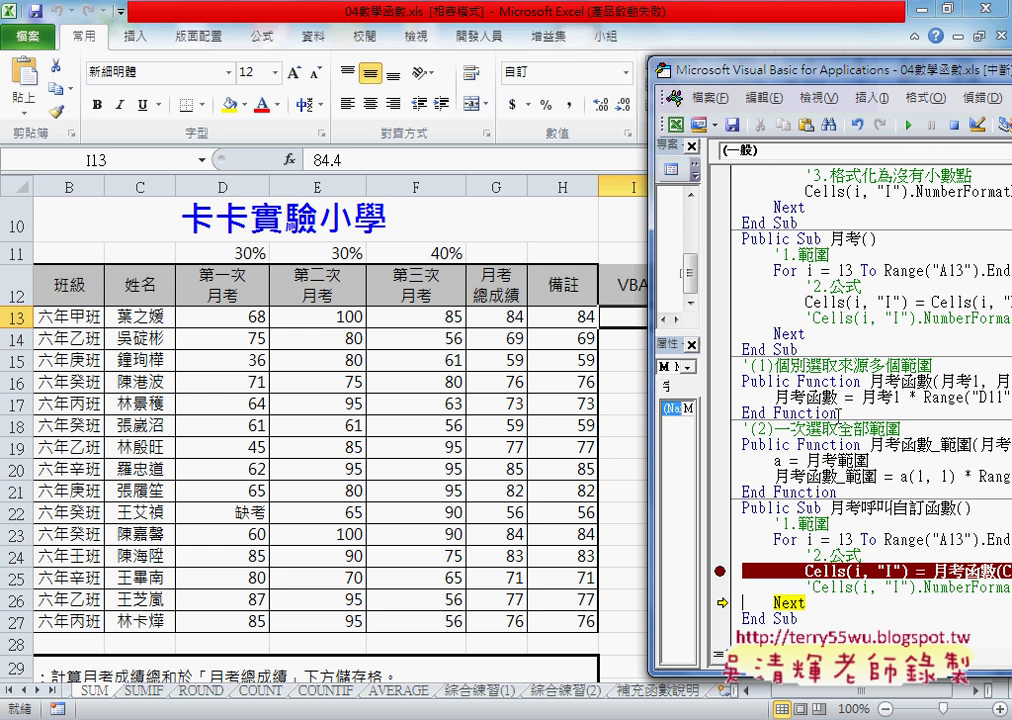
pyautogui.moveTo(777, 76); pyautogui.dragTo(845, 77)
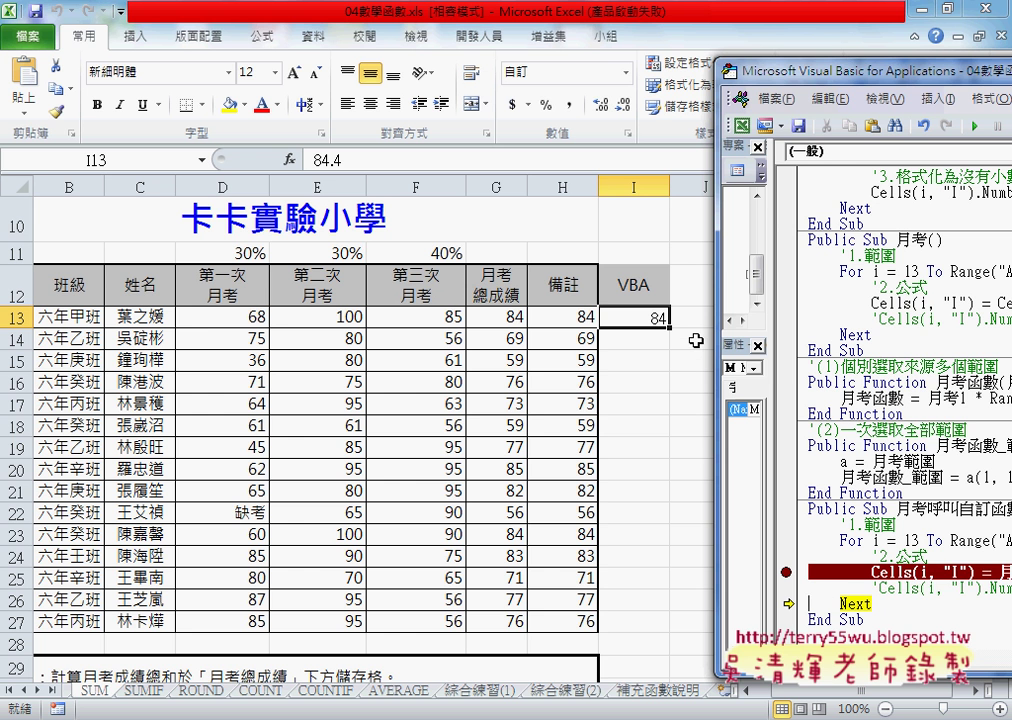
pyautogui.press('F8')
pyautogui.press('F8')
pyautogui.press('F8')
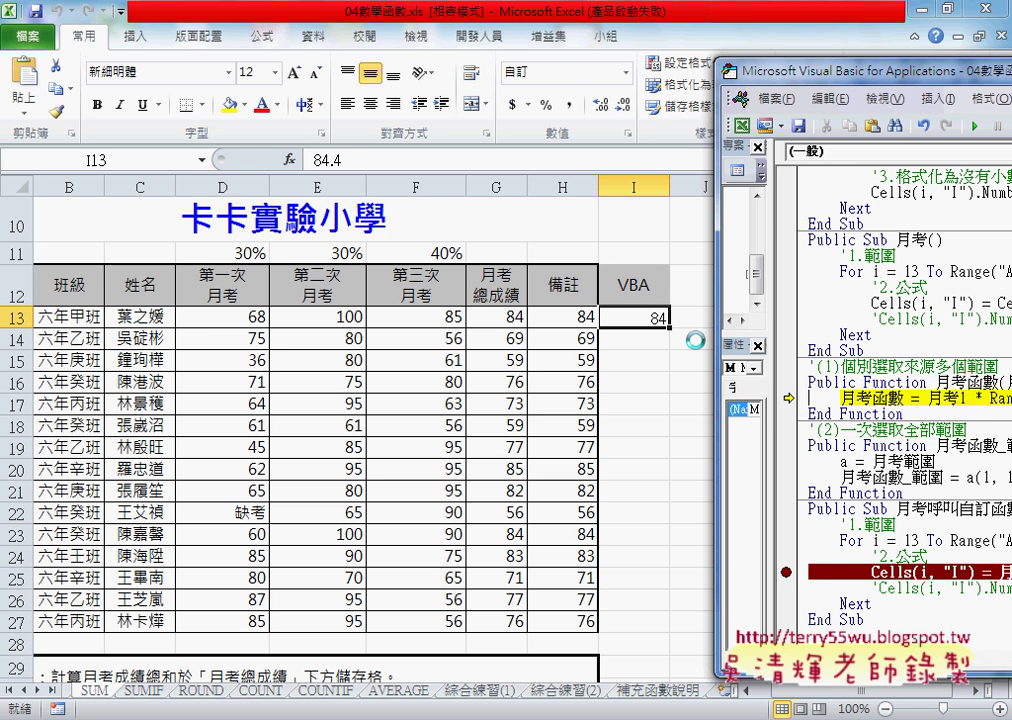
pyautogui.press('F8')
pyautogui.press('F8')
pyautogui.press('F8')
pyautogui.press('F8')
pyautogui.press('F8')
pyautogui.press('F8')
pyautogui.press('F8')
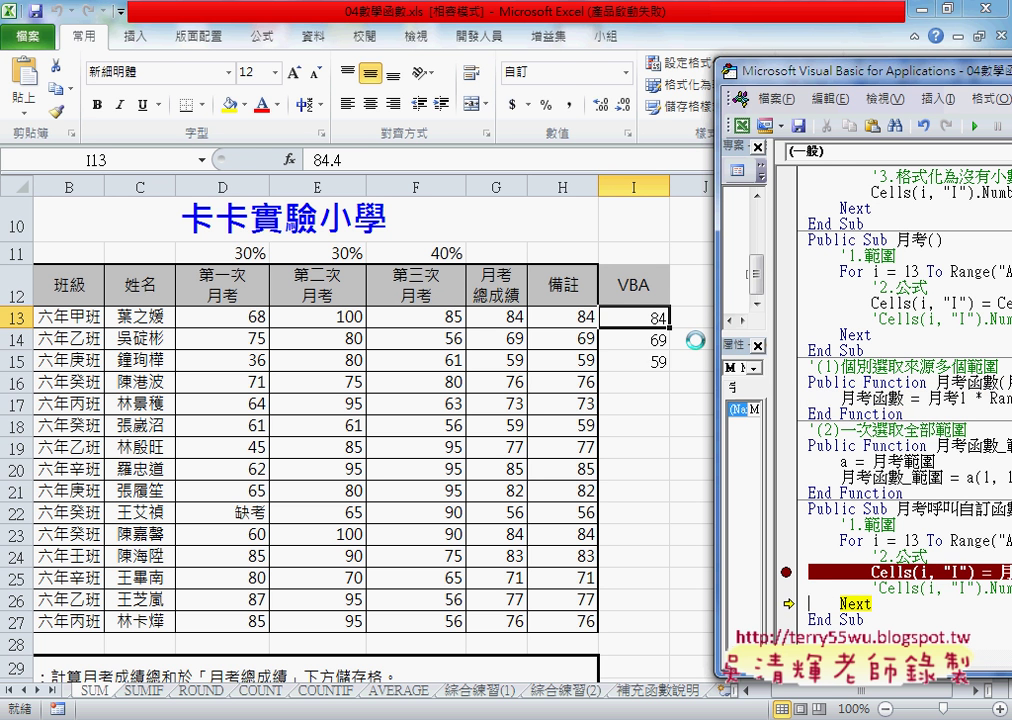
pyautogui.press('F8')
pyautogui.press('F8')
pyautogui.press('F8')
pyautogui.press('F8')
pyautogui.moveTo(841, 80); pyautogui.dragTo(266, 52)
# Clear the breakpoint on the 月考函數 call and run the macro to completion.
pyautogui.click(215, 548)
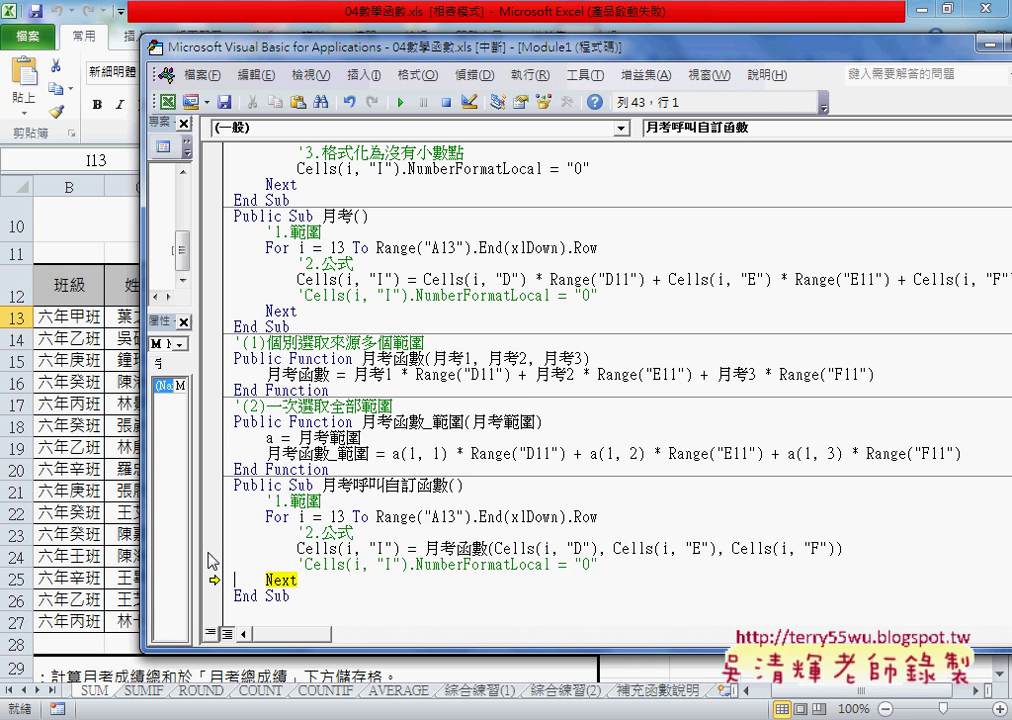
pyautogui.doubleClick(302, 485)
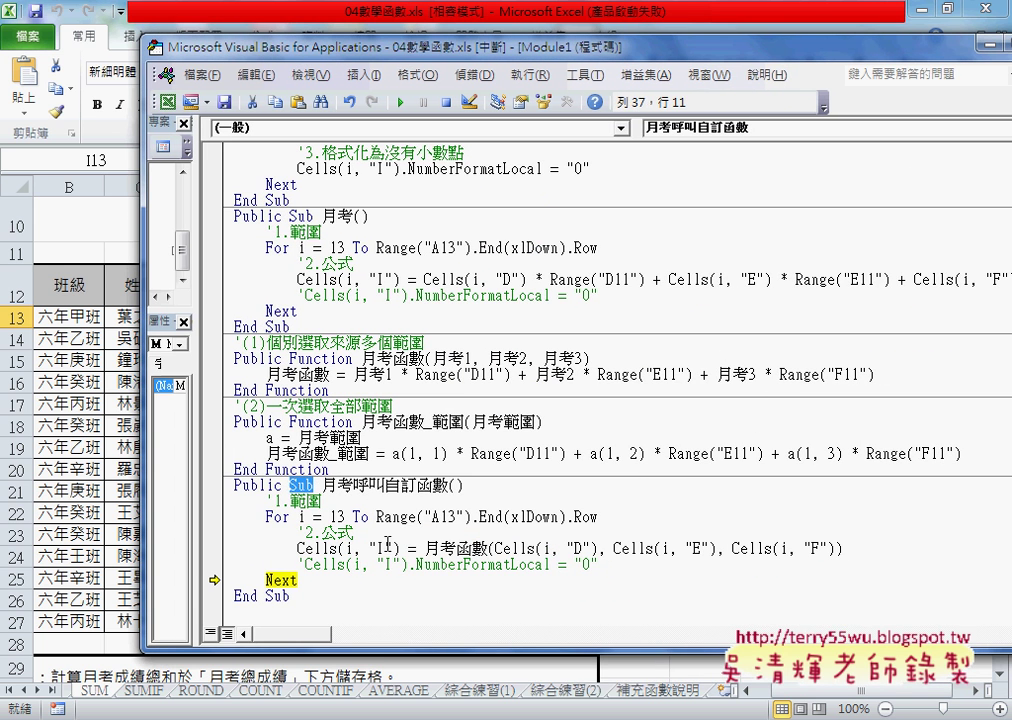
pyautogui.click(400, 103)
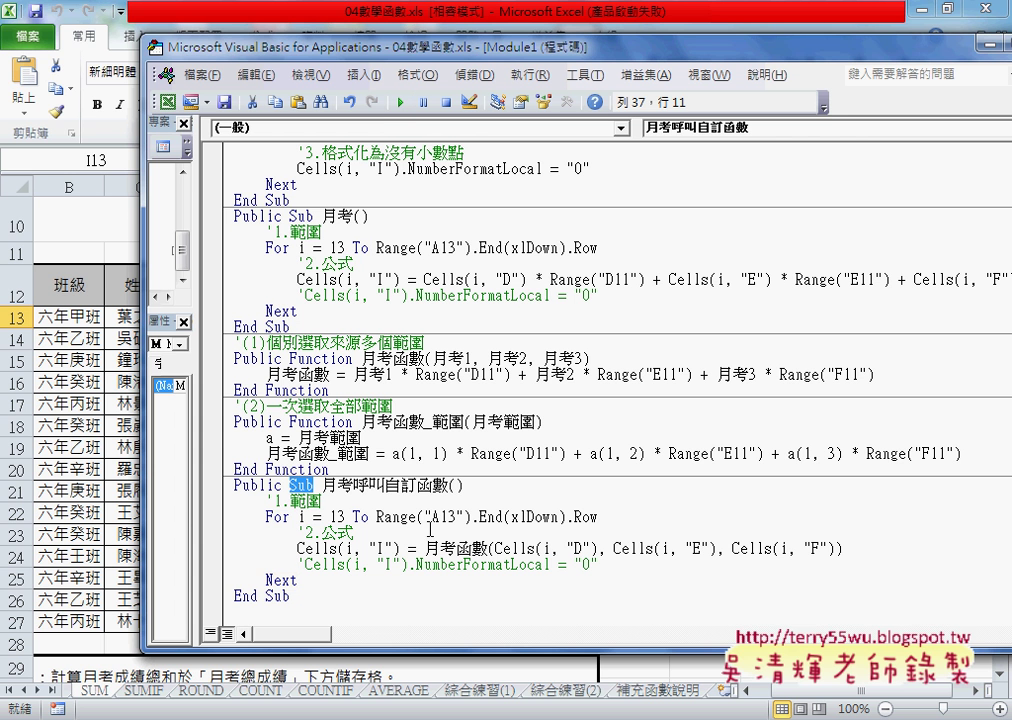